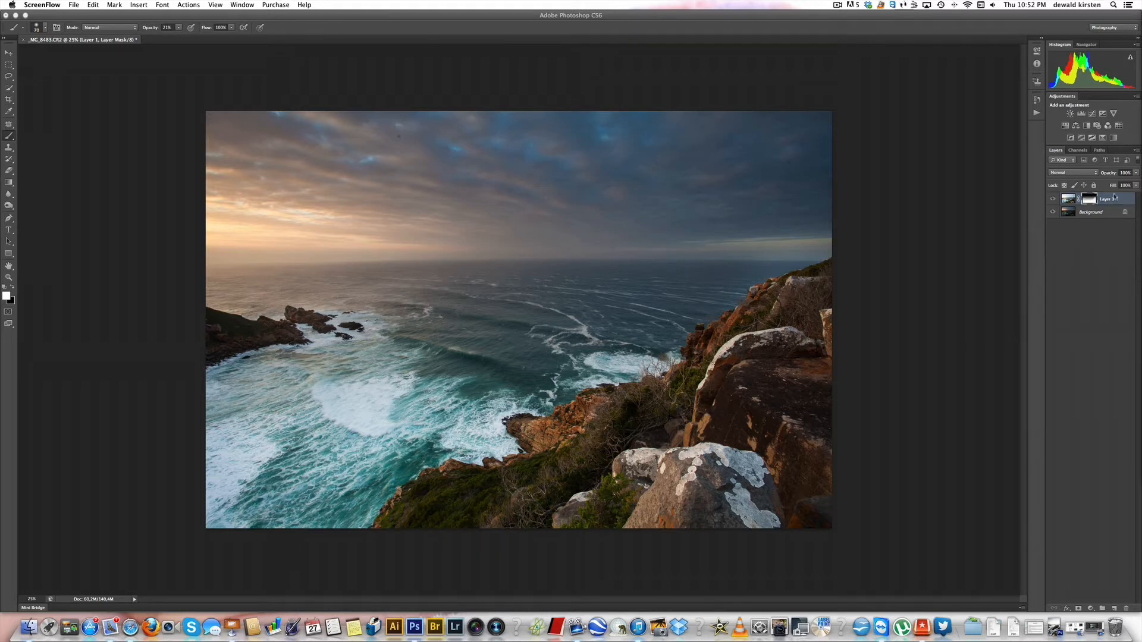
Flatten the masked layer and the background into a single layer.
right_click(1122, 202)
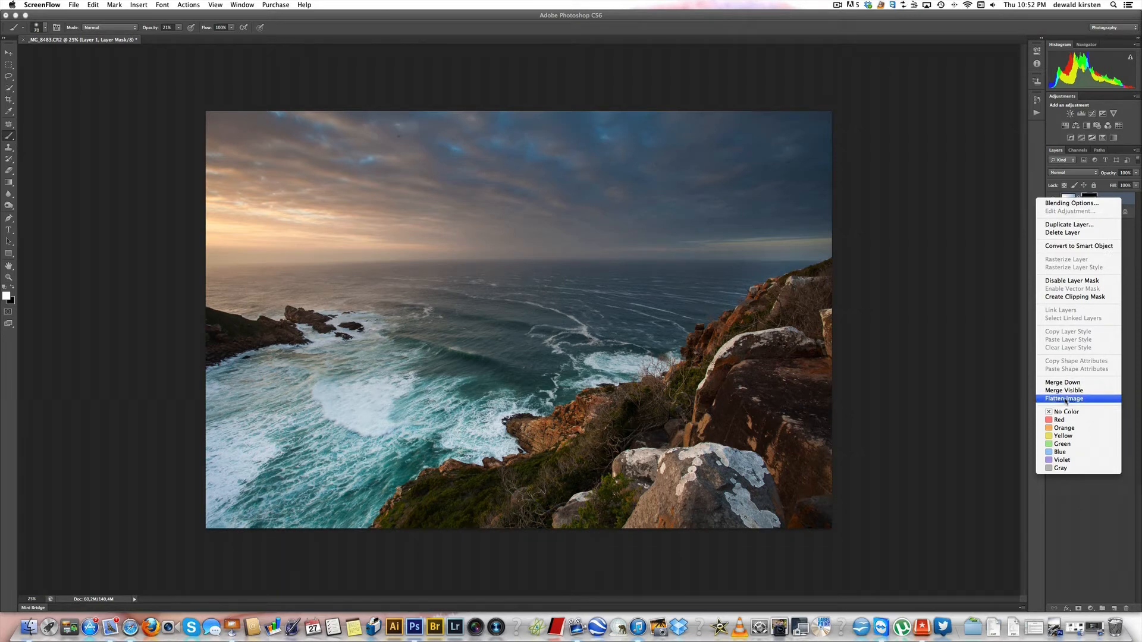
left_click(853, 309)
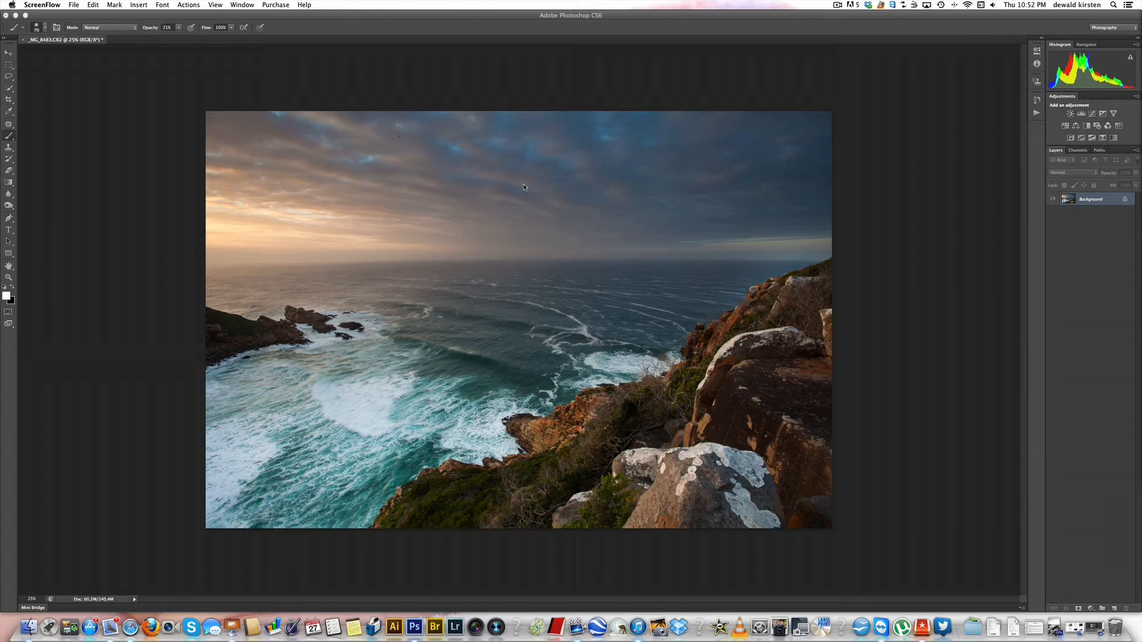
left_click(870, 199)
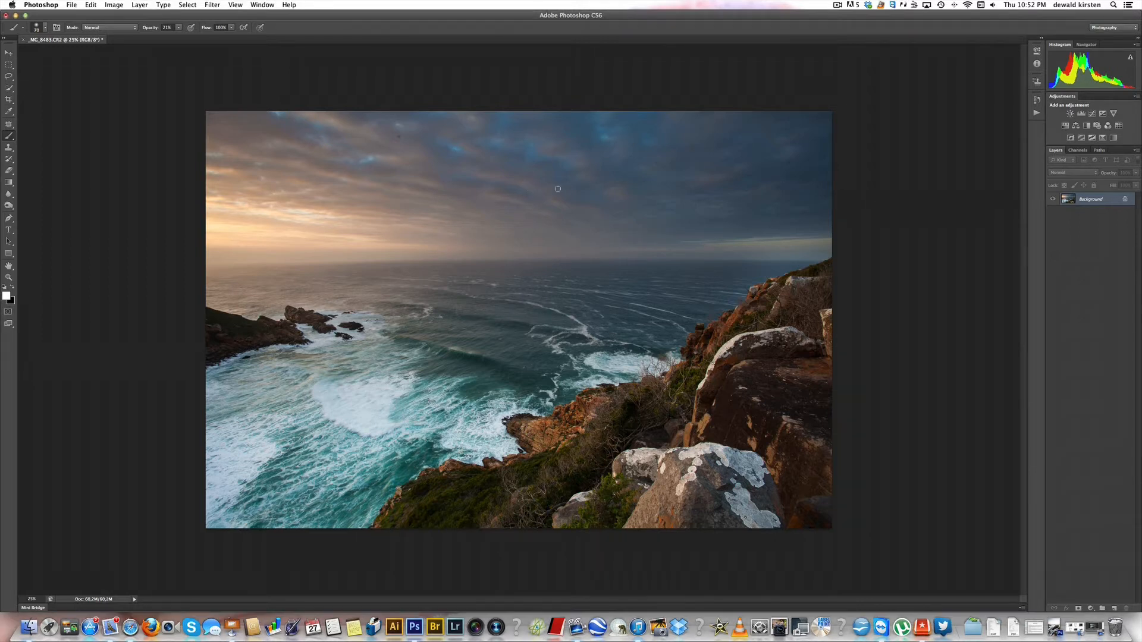
Remove the dark dust spot in the upper-left sky using the Spot Healing Brush at a smaller size.
key("super+equal")
scroll(557, 189, "up", 5)
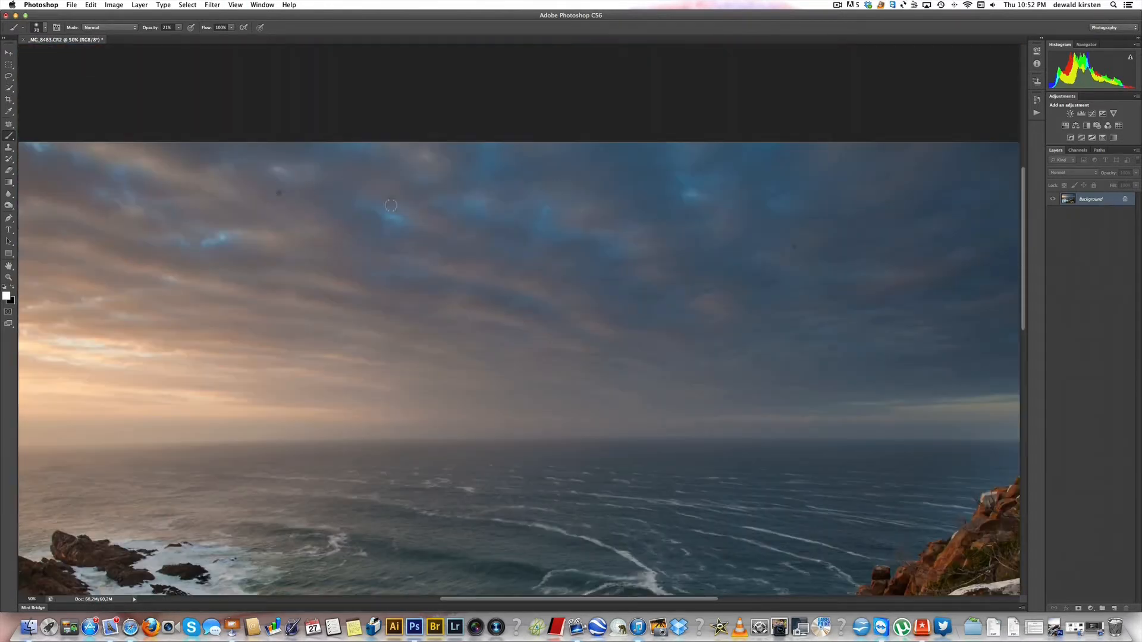
left_click_drag(9, 127, 53, 124)
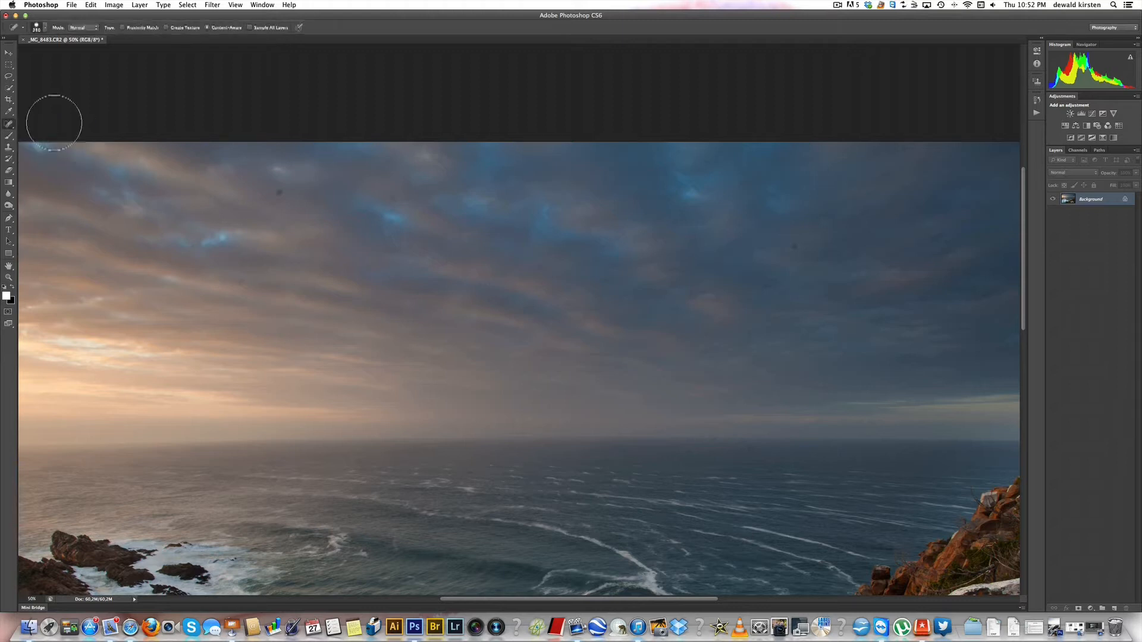
key("bracketleft")
key("bracketleft")
key("bracketleft")
key("bracketleft")
key("bracketleft")
key("bracketleft")
key("bracketleft")
left_click(279, 195)
Heal the further dust spots across the left and central sky with a slightly smaller healing brush.
key("bracketleft")
left_click(393, 201)
left_click(793, 247)
left_click(286, 297)
left_click(306, 328)
Heal the dust spots in the right part of the sky and just above the horizon.
scroll(267, 324, "left", 10)
scroll(267, 321, "right", 10)
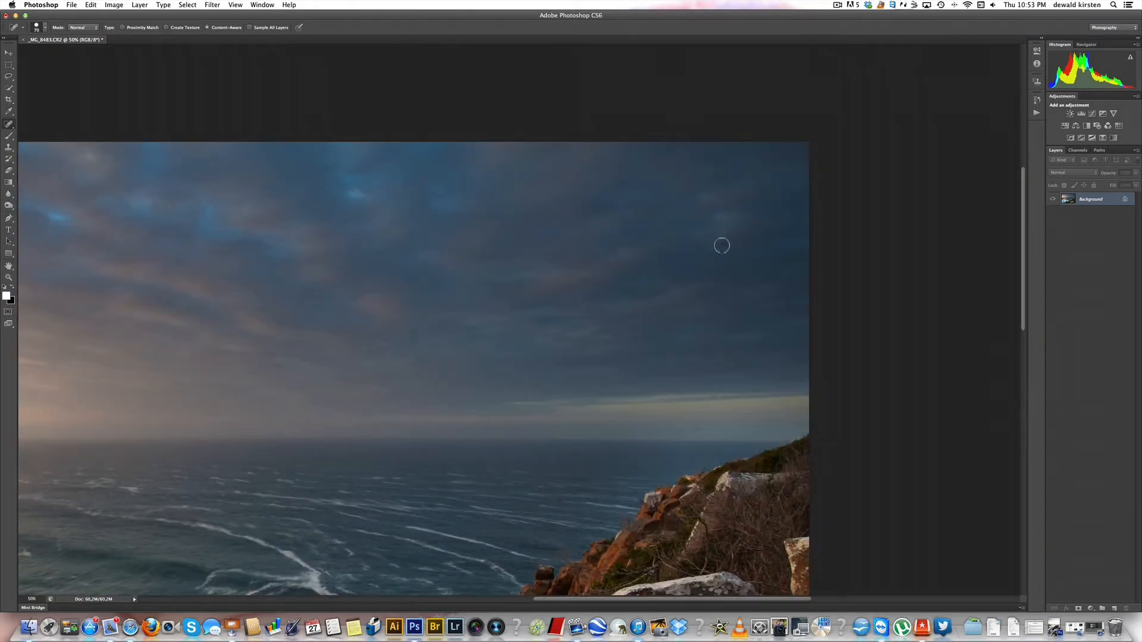
left_click(694, 239)
left_click(698, 426)
Examine the whole sky from side to side for remaining dust spots.
scroll(520, 337, "left", 5)
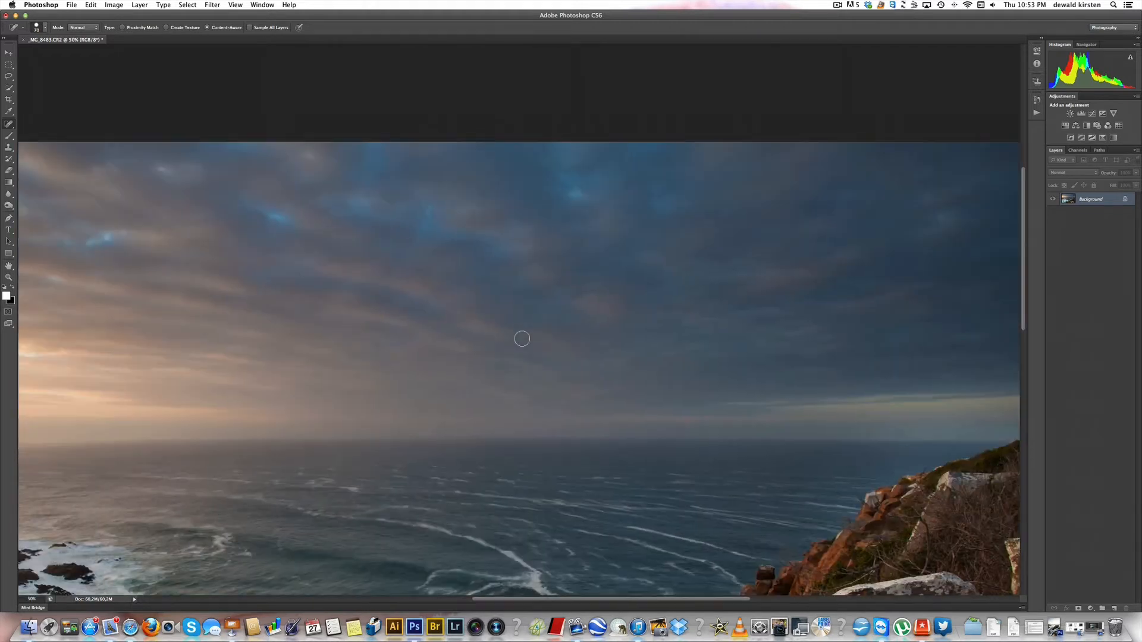
scroll(522, 339, "left", 10)
scroll(521, 338, "right", 10)
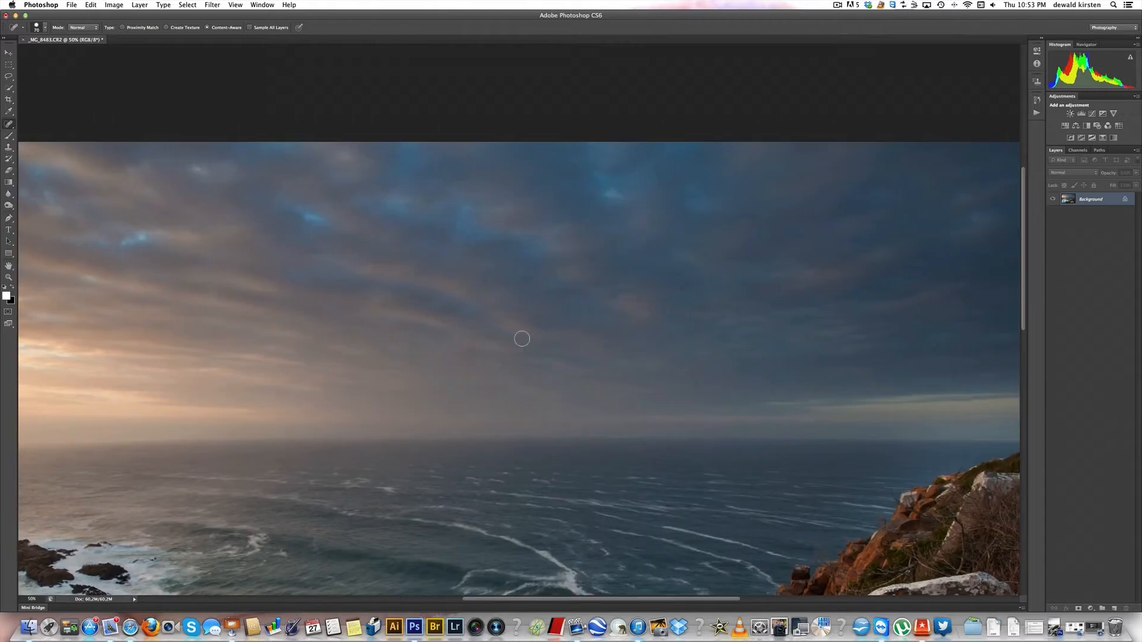
scroll(522, 338, "right", 10)
scroll(522, 339, "left", 9)
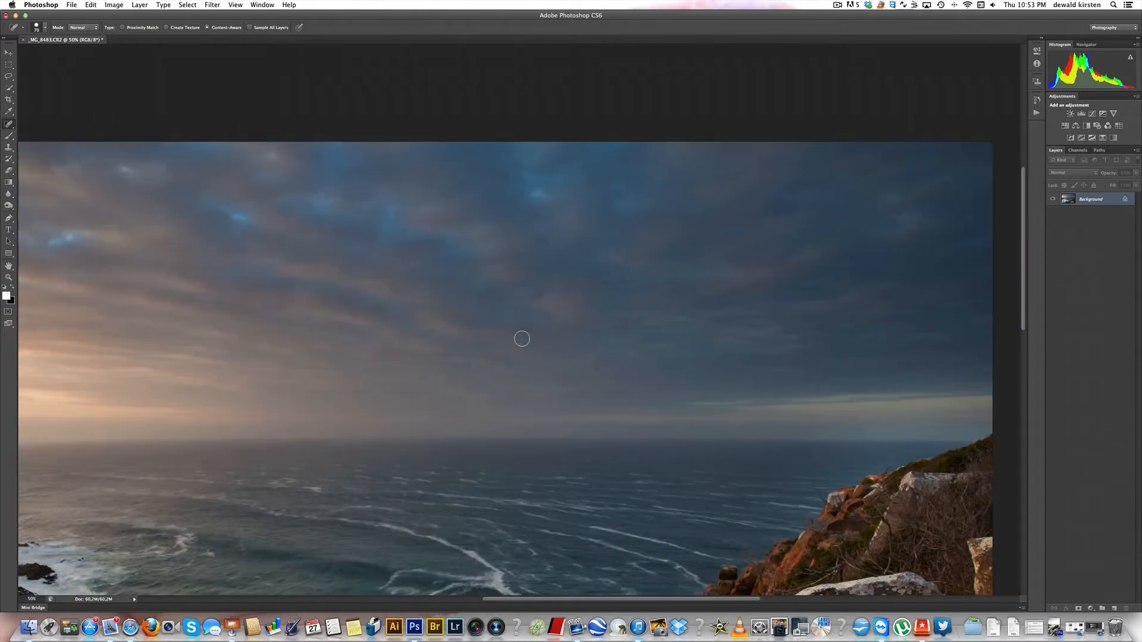
scroll(521, 338, "left", 4)
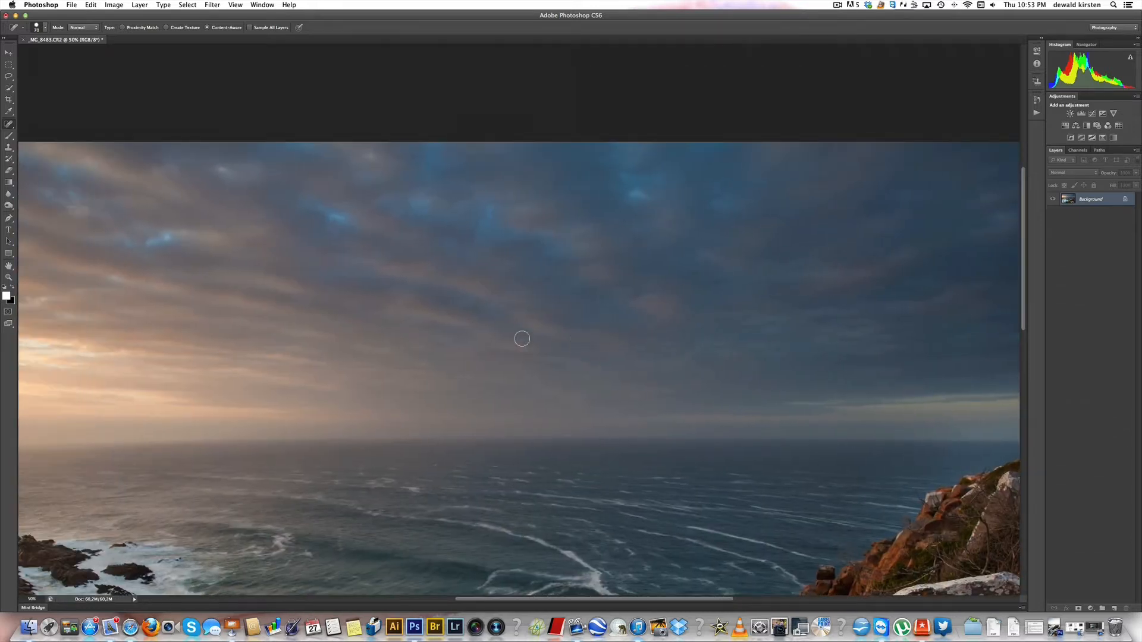
scroll(521, 338, "left", 5)
scroll(522, 339, "right", 8)
scroll(522, 338, "left", 6)
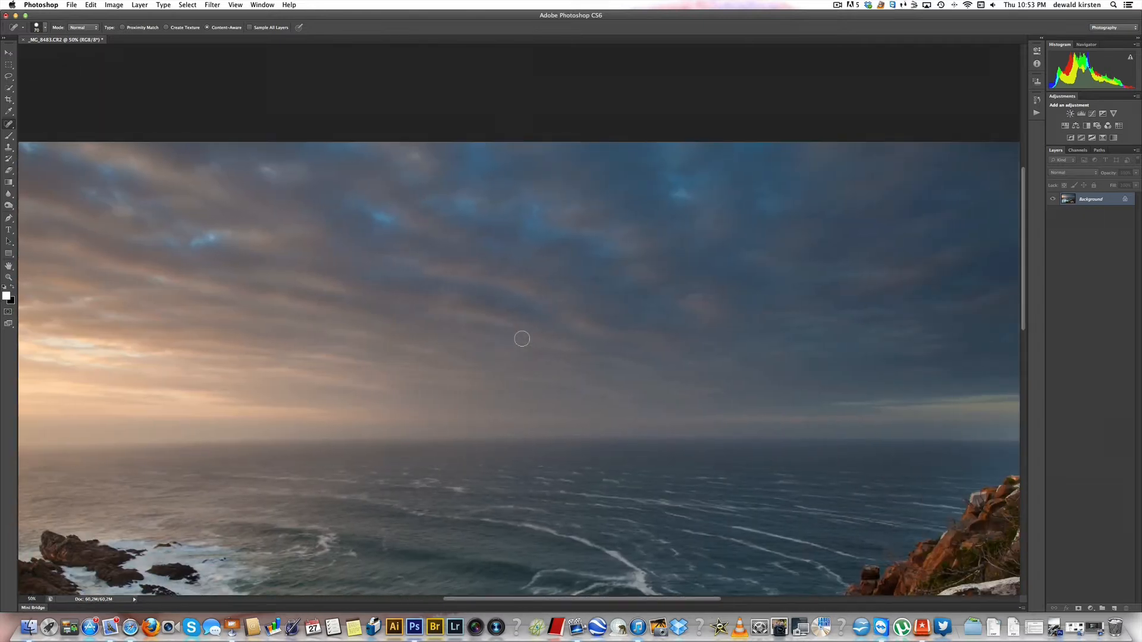
key("super+minus")
key("super+minus")
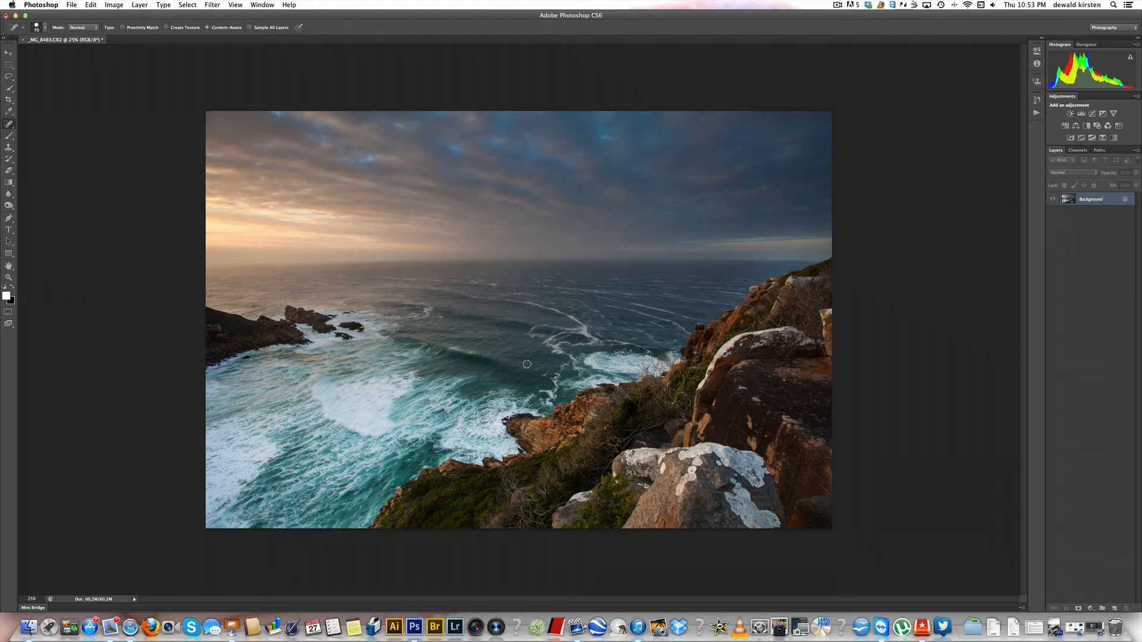
Try to select the sky with the Magic Wand tool and deselect the result.
left_click(9, 89)
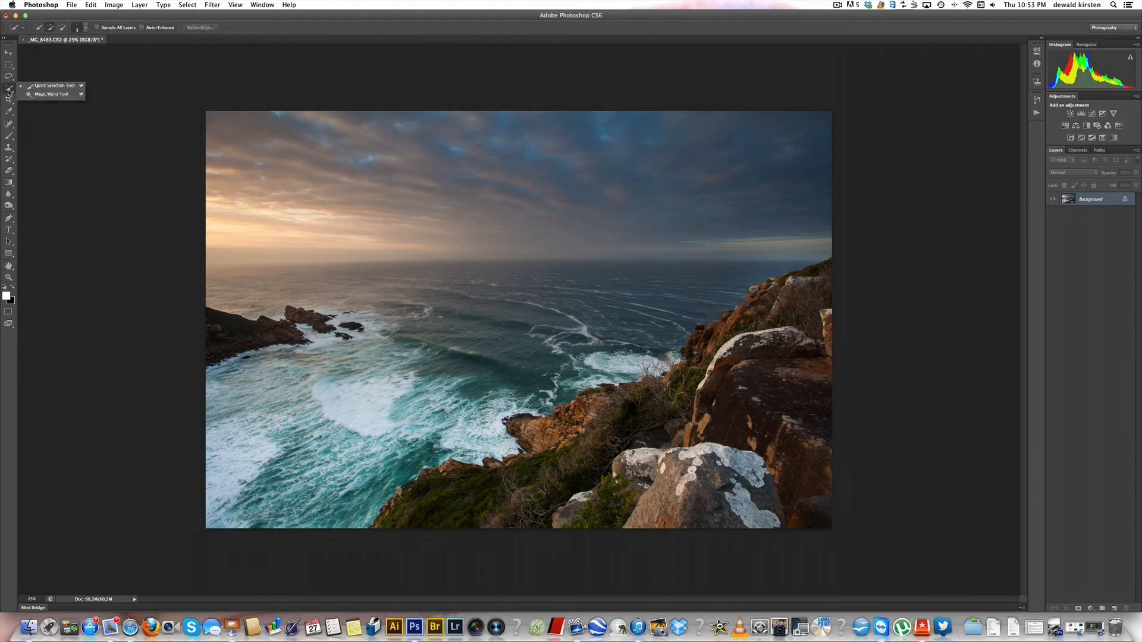
left_click(51, 94)
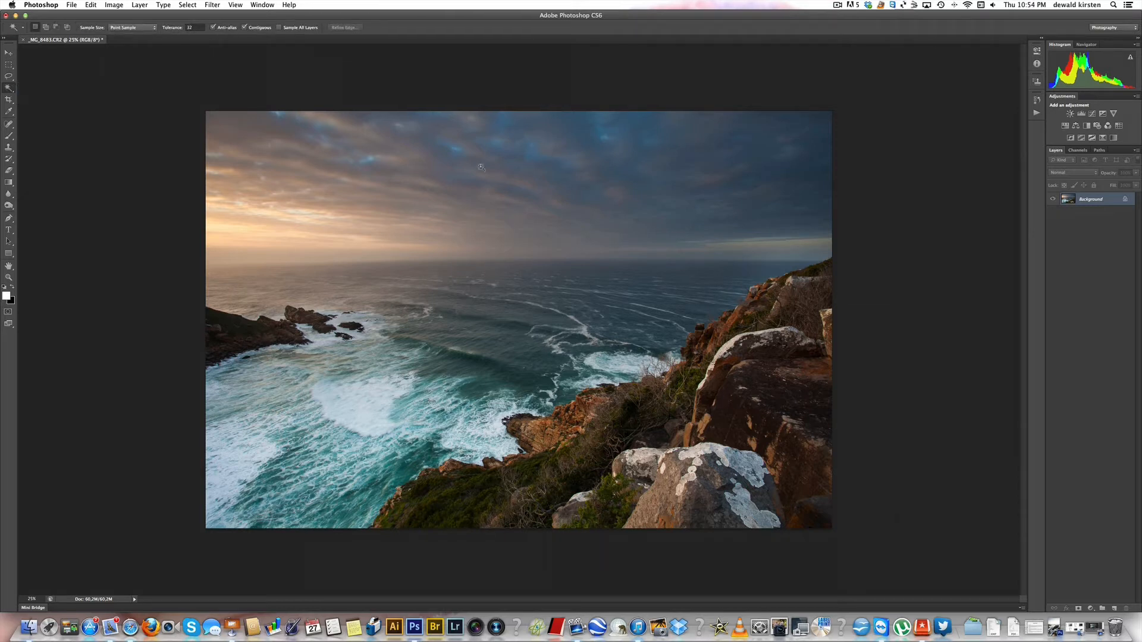
left_click(553, 194)
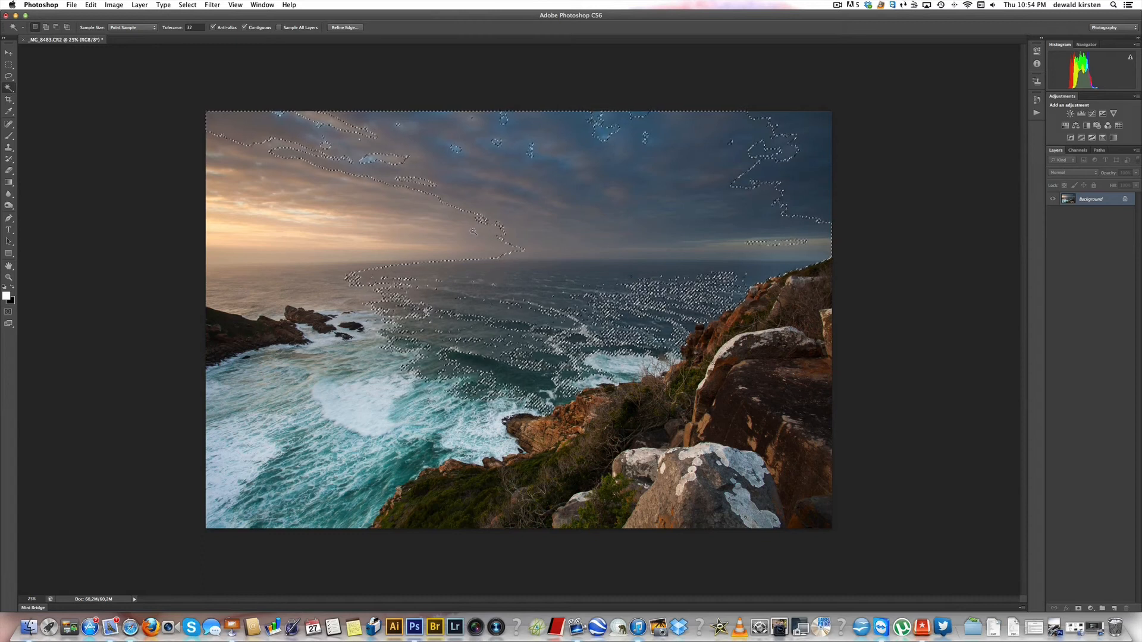
key("super+d")
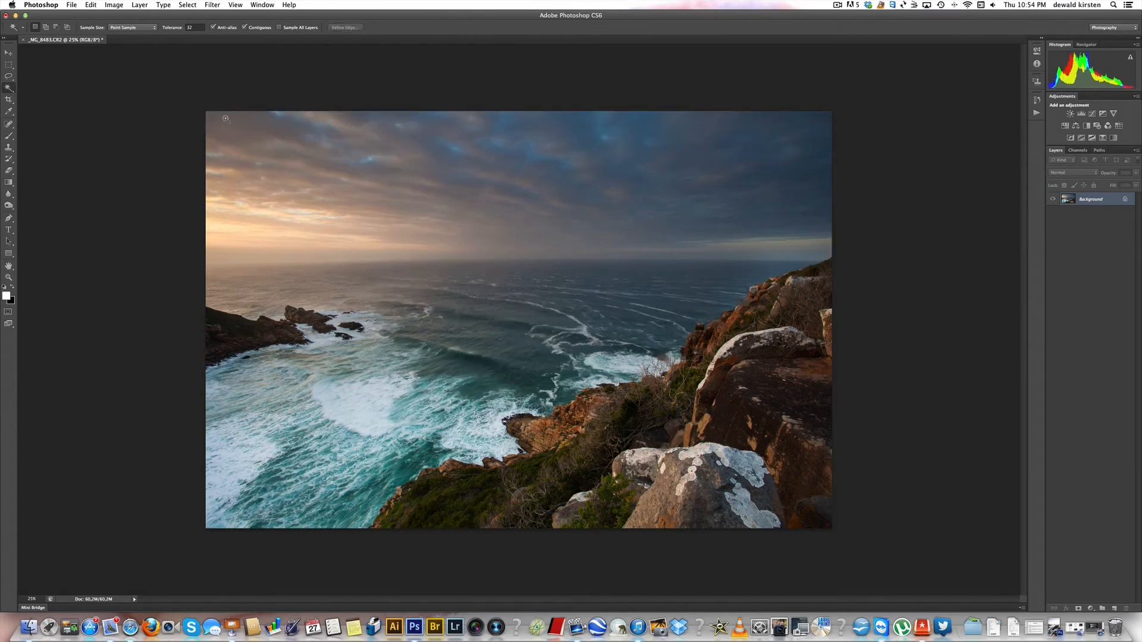
Select the sky with the Quick Selection tool, clearing a first test patch made on the sea.
left_click(9, 87)
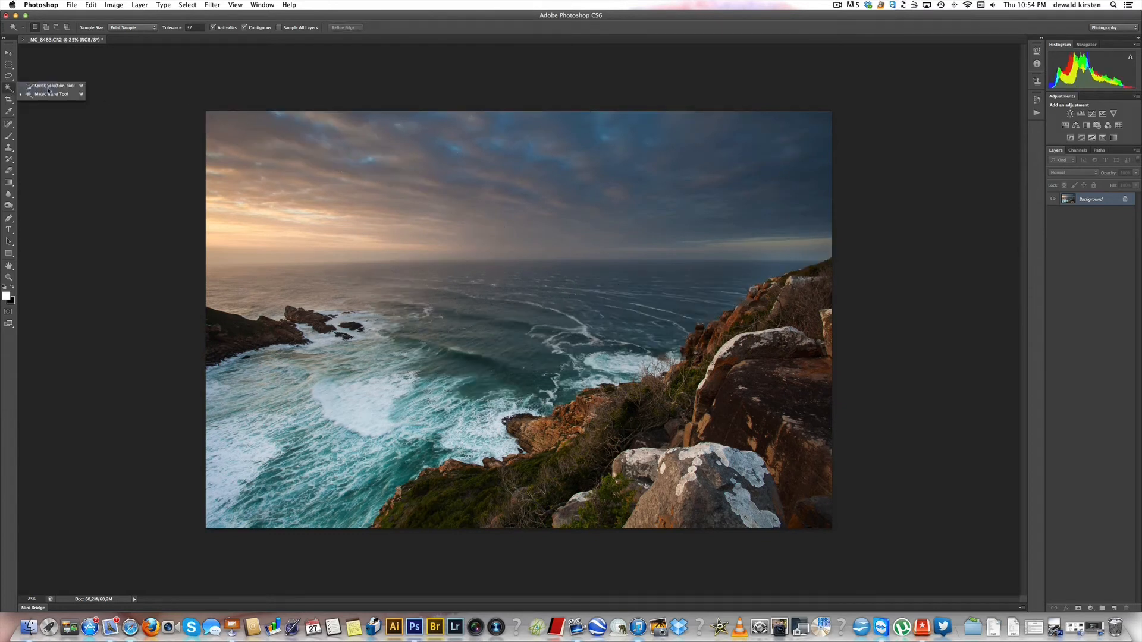
left_click(49, 87)
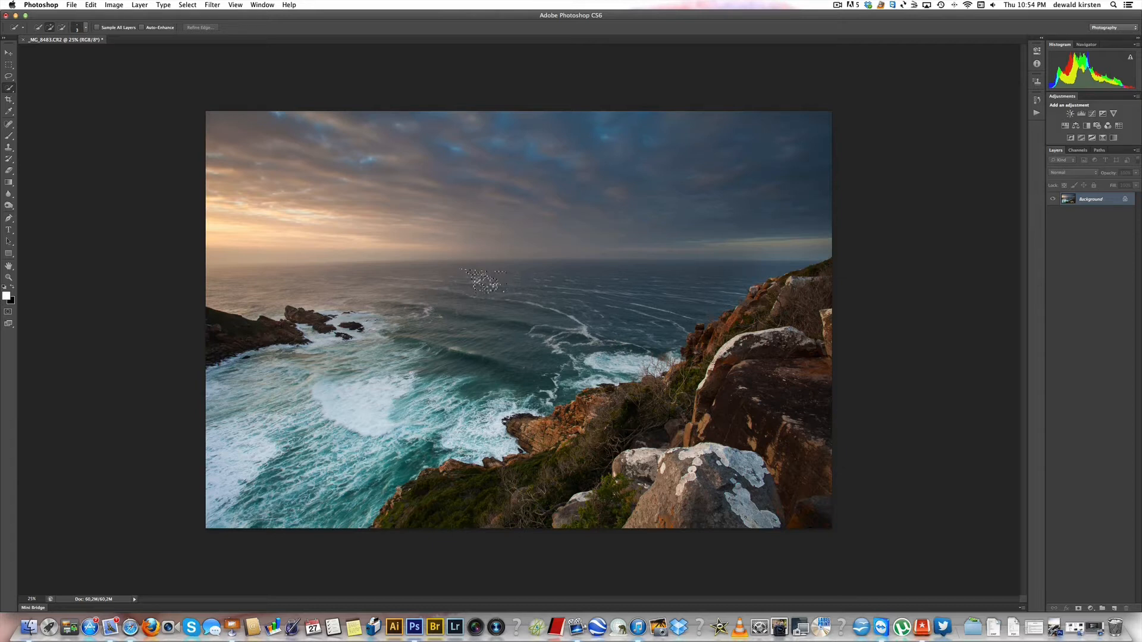
left_click(486, 284)
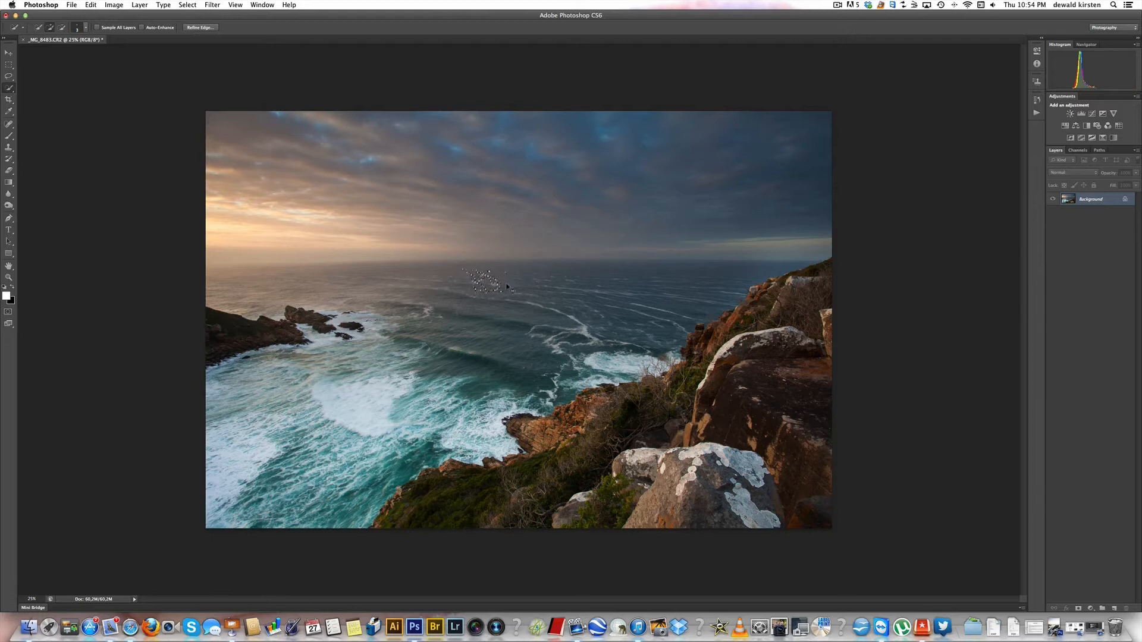
key("super+d")
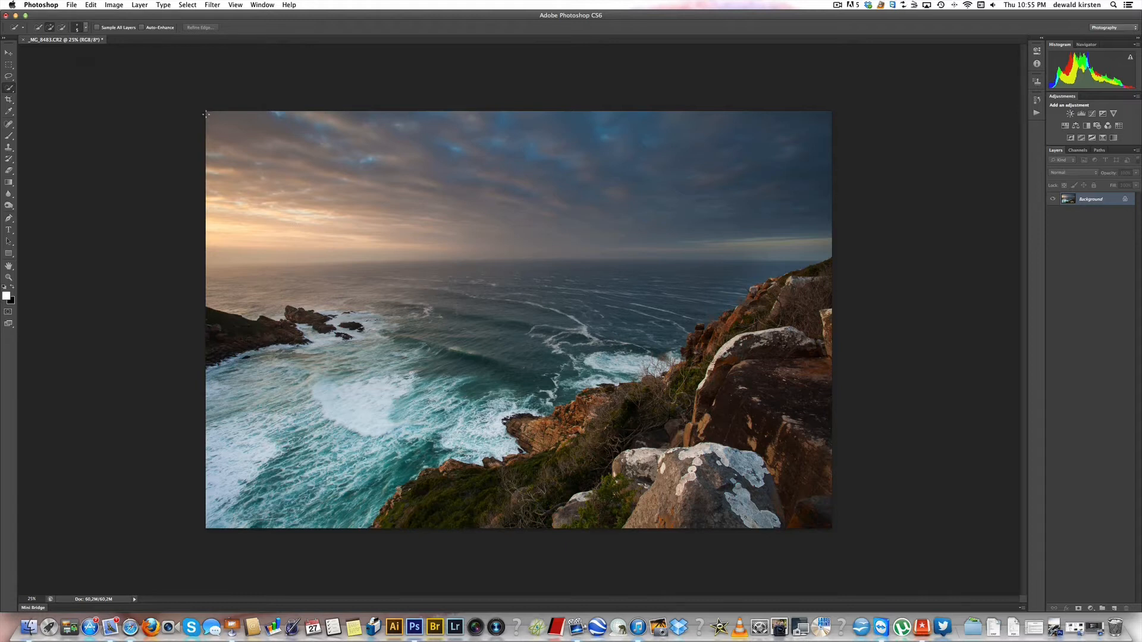
mouse_move(207, 113)
left_mouse_down()
mouse_move(218, 150)
mouse_move(336, 166)
mouse_move(351, 199)
mouse_move(739, 239)
mouse_move(238, 286)
mouse_move(305, 271)
mouse_move(290, 269)
left_mouse_up()
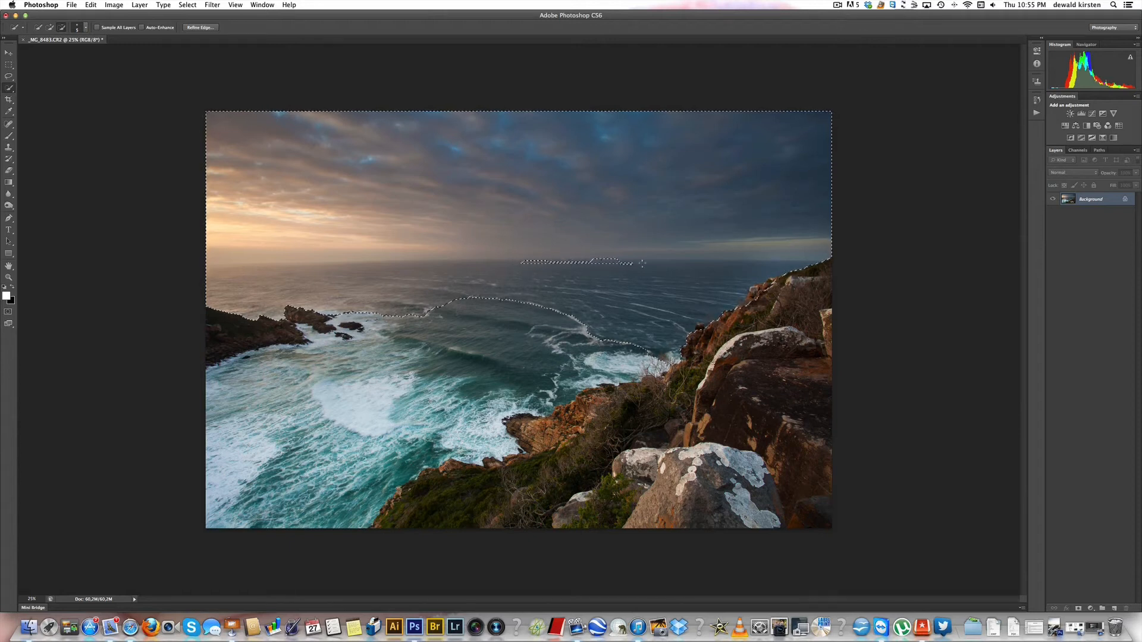
Subtract the sea below the horizon from the Quick Selection so that it follows the horizon line.
left_click(786, 265)
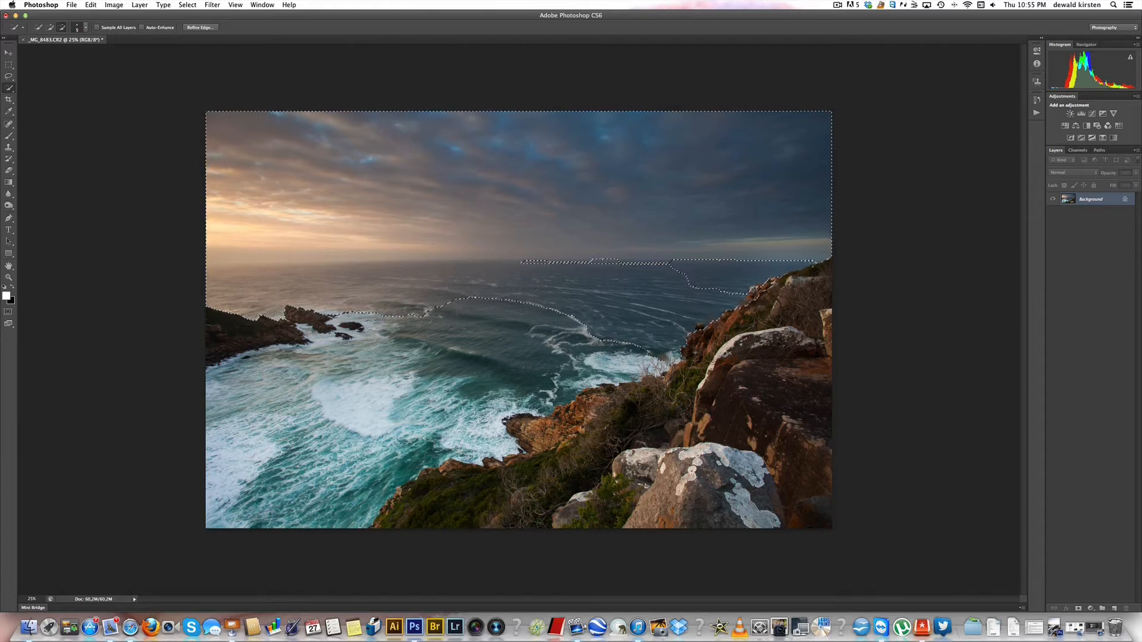
mouse_move(800, 269)
left_mouse_down()
mouse_move(684, 288)
mouse_move(390, 288)
left_mouse_up()
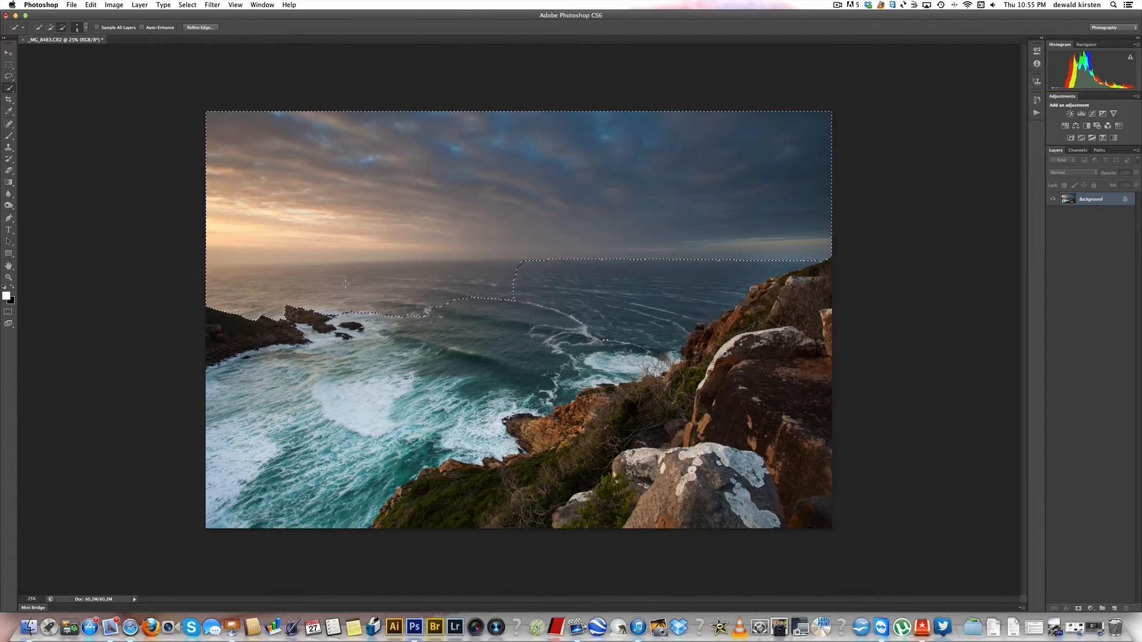
mouse_move(213, 266)
left_mouse_down()
mouse_move(202, 267)
mouse_move(247, 296)
left_mouse_up()
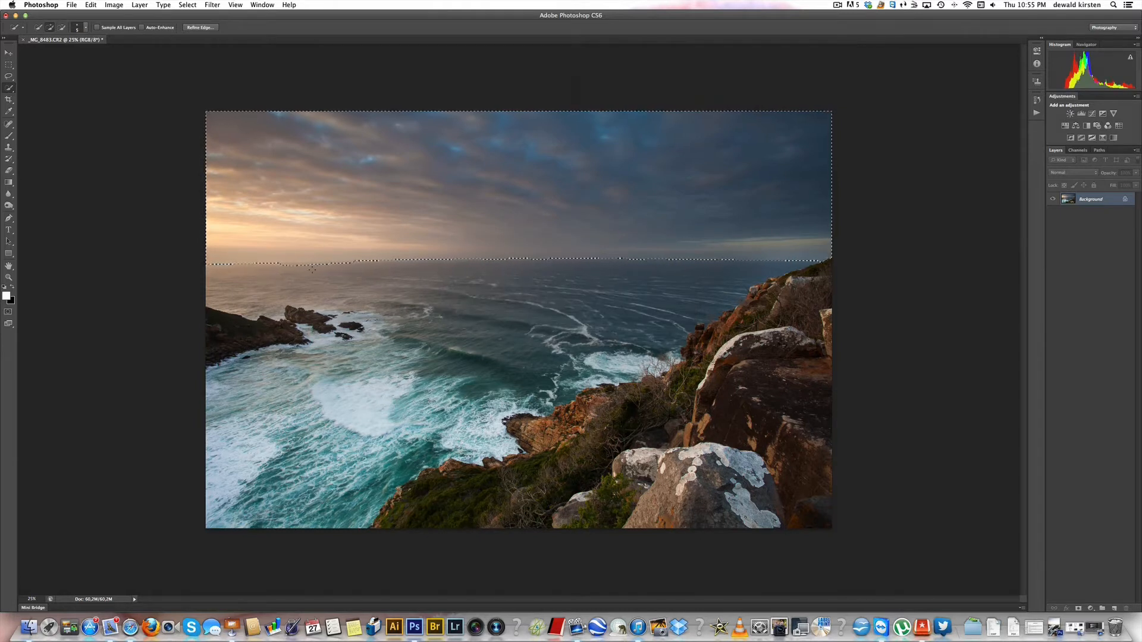
Correct the sky selection at the right end of the horizon, where it meets the hillside, at 200% zoom.
key("super+equal")
key("super+equal")
key("super+equal")
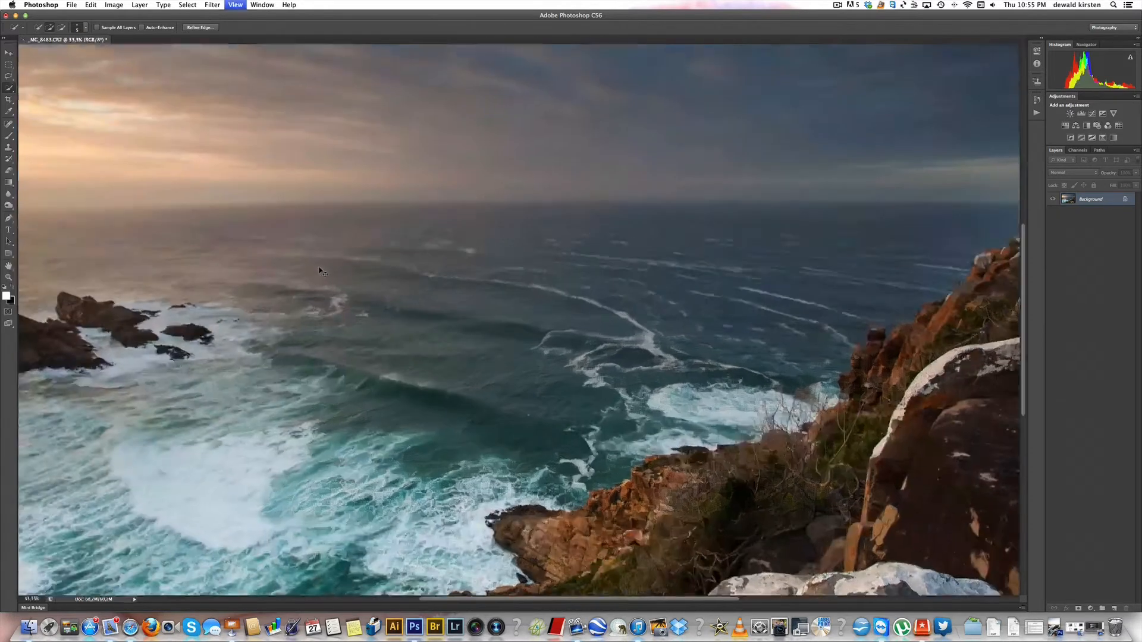
key("super+equal")
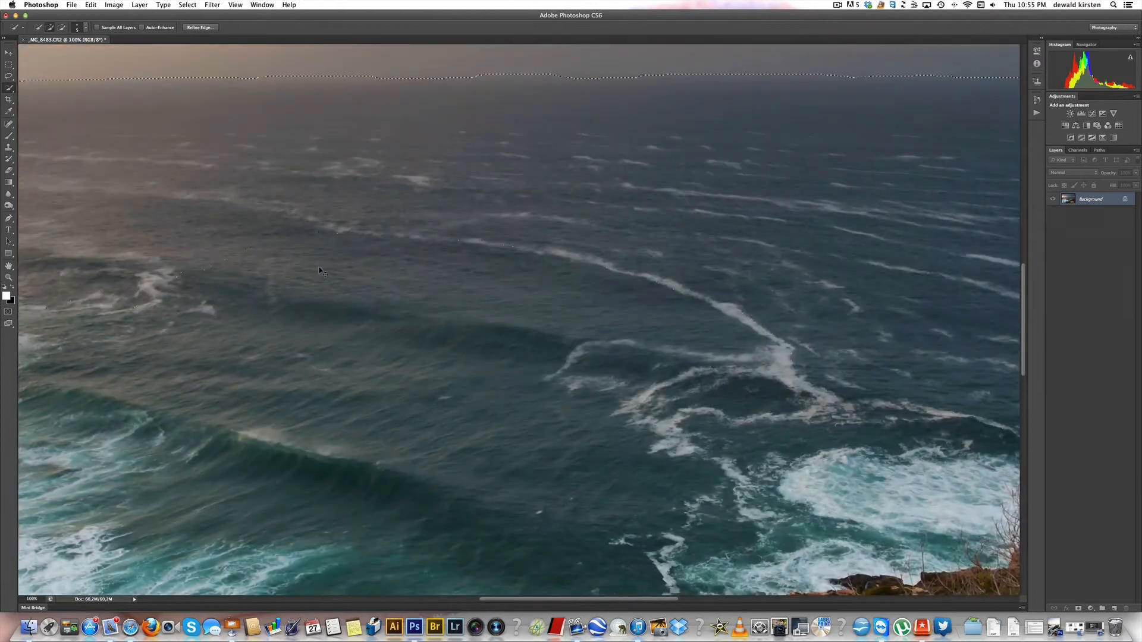
scroll(519, 322, "up", 5)
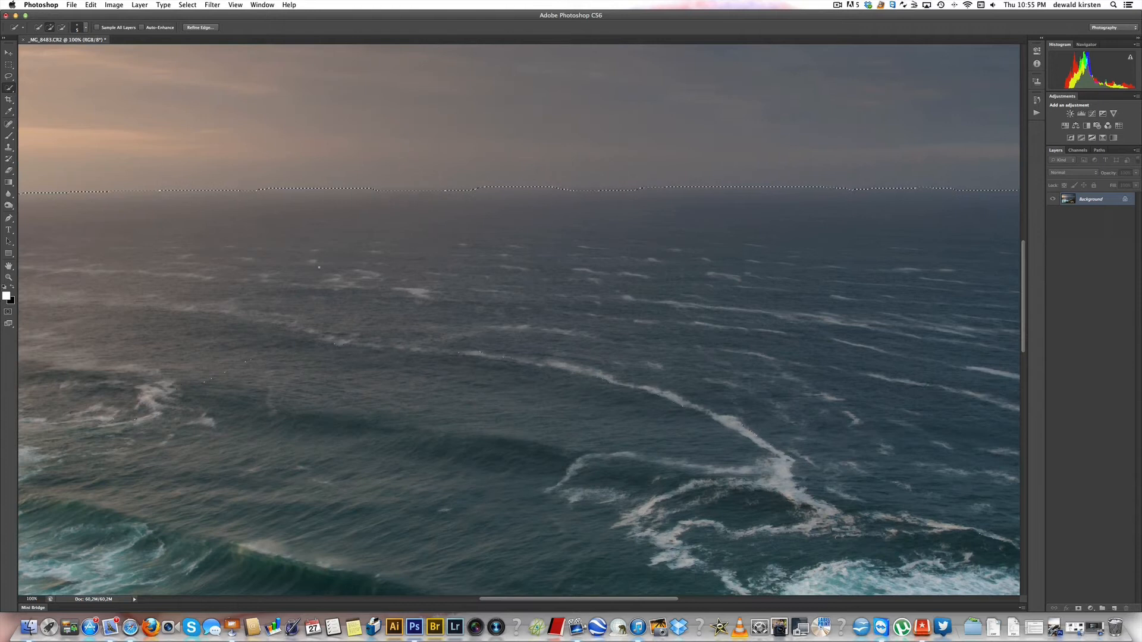
key("super+equal")
scroll(319, 267, "up", 4)
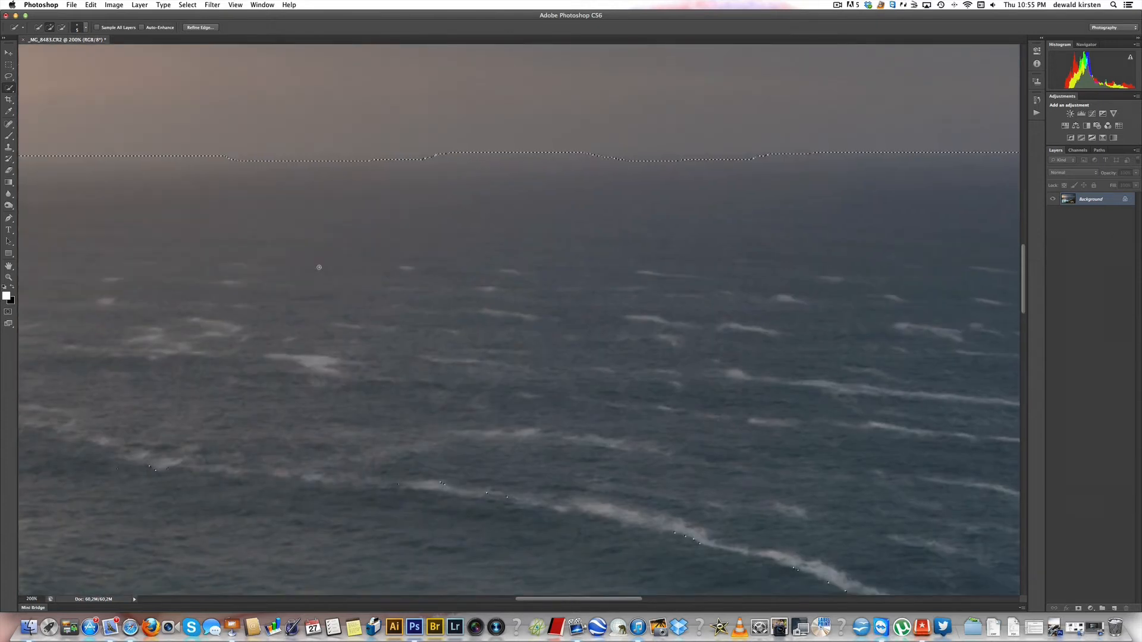
scroll(319, 267, "right", 5)
scroll(319, 267, "right", 15)
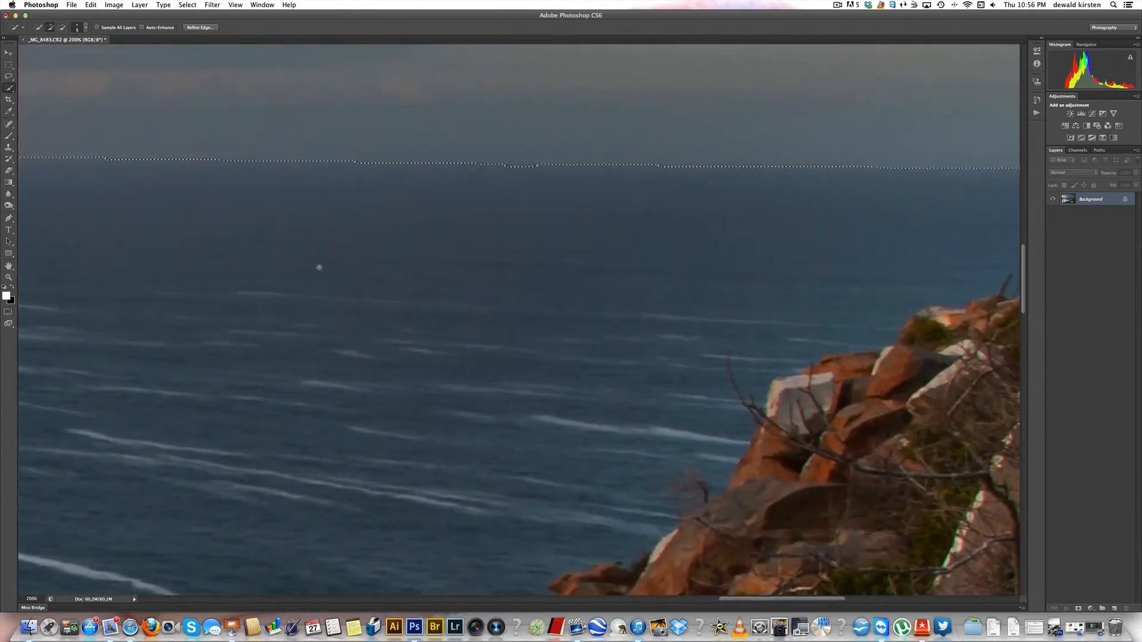
scroll(319, 267, "right", 6)
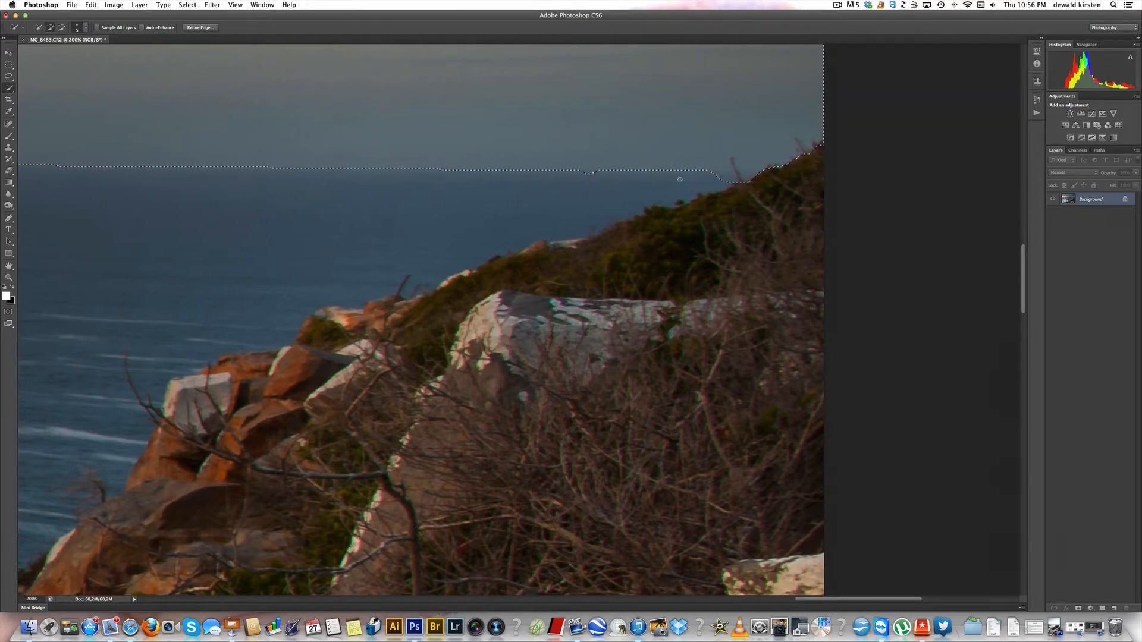
key("alt")
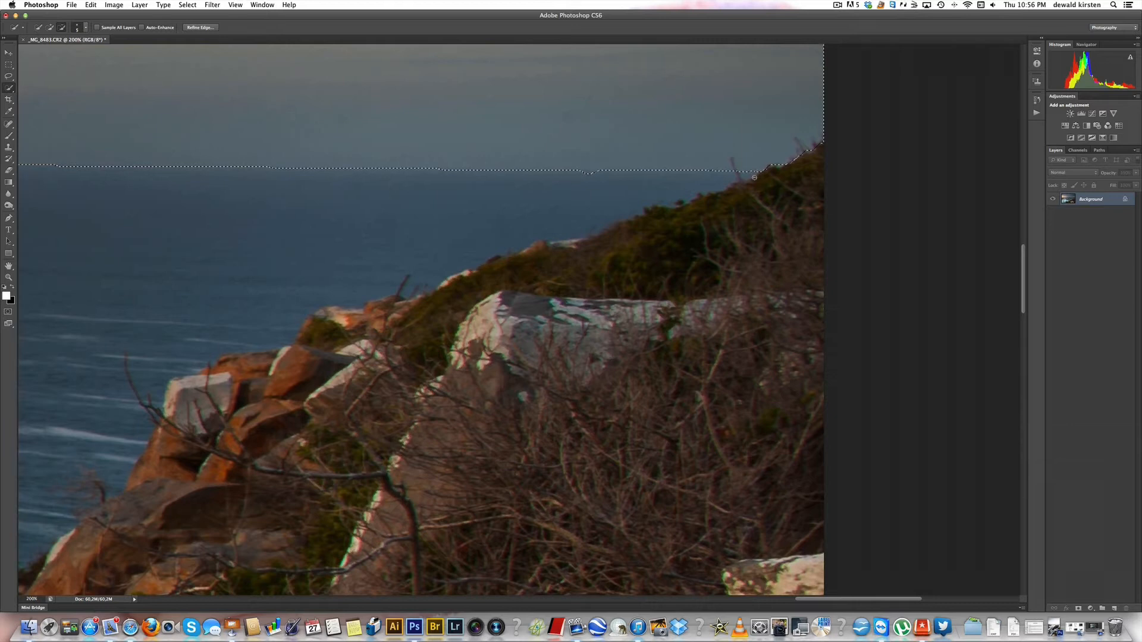
left_click(587, 181, "alt")
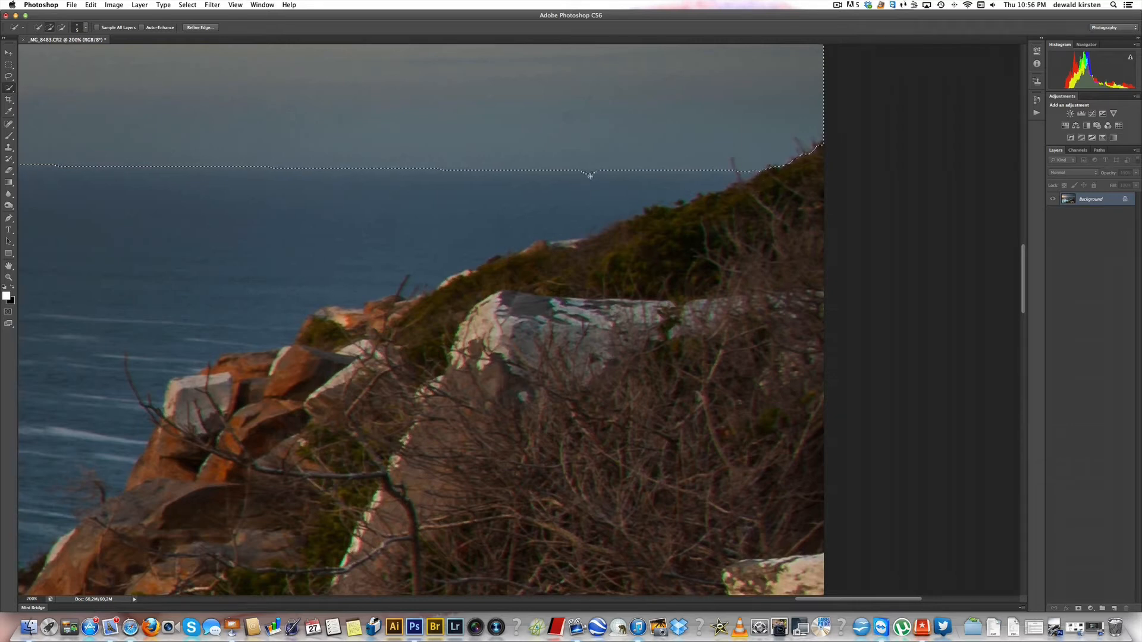
Correct the sky selection along the right part of the horizon with a smaller Quick Selection brush, subtracting any sea.
key("alt")
key("bracketleft")
key("bracketleft")
scroll(394, 191, "left", 10)
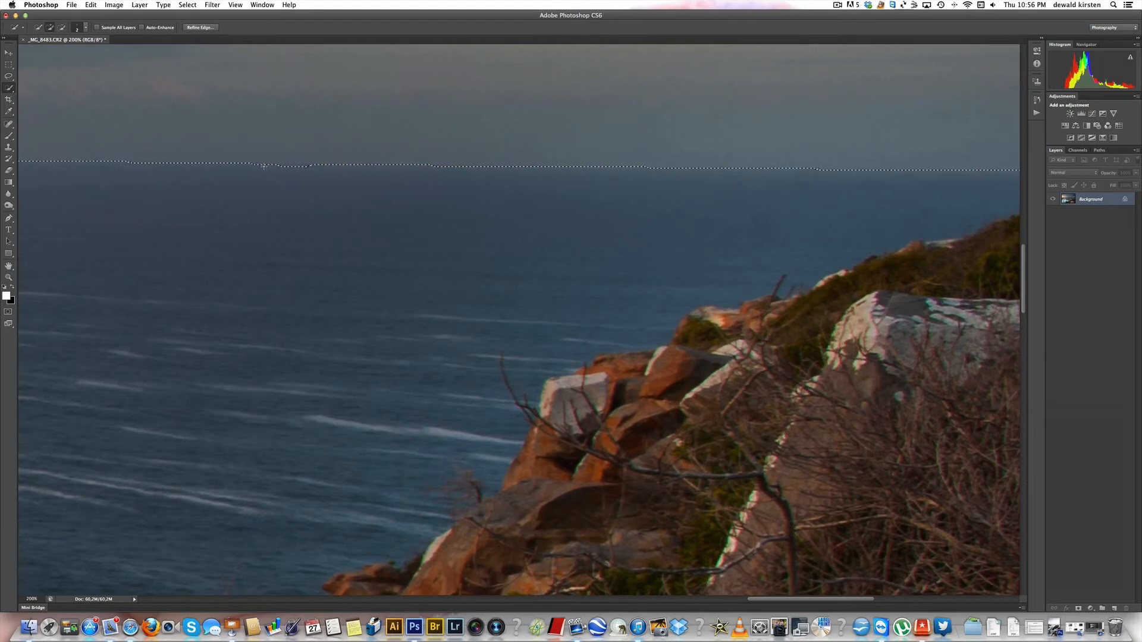
key("alt")
scroll(250, 191, "left", 5)
scroll(250, 191, "left", 6)
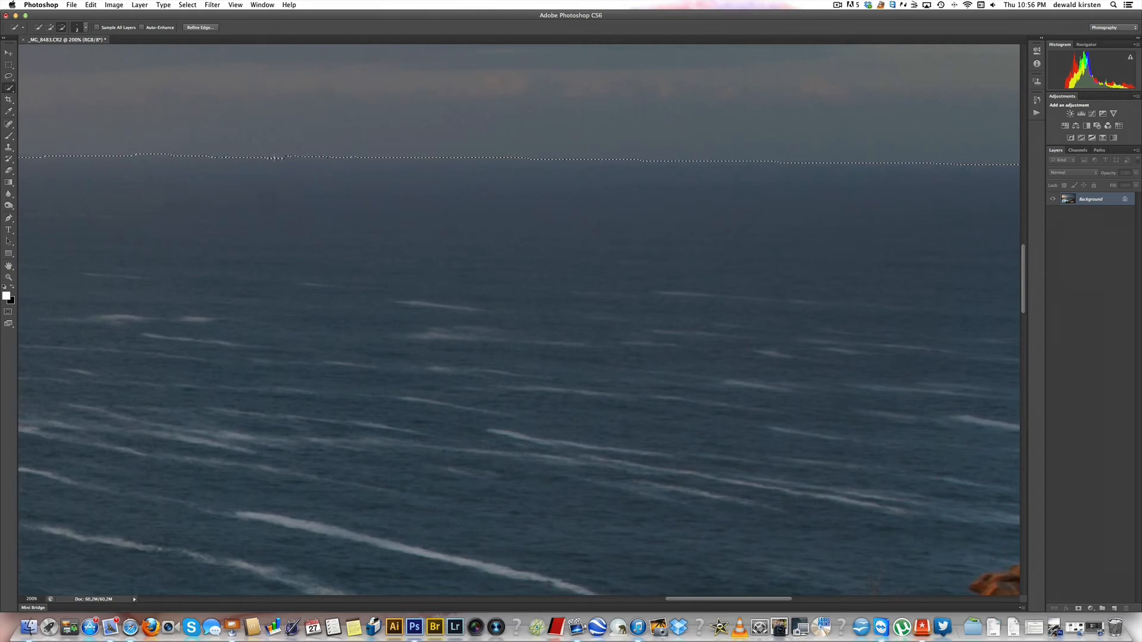
Even out the dips and bumps in the sky selection along the middle stretch of the horizon.
scroll(260, 182, "left", 10)
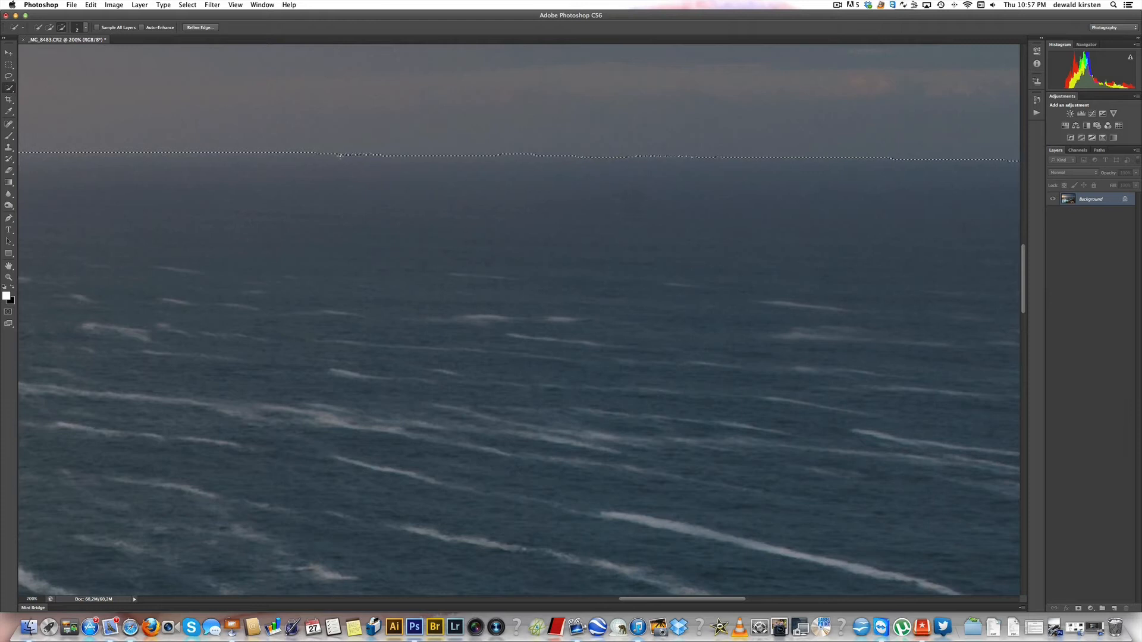
key("alt")
scroll(492, 133, "left", 5)
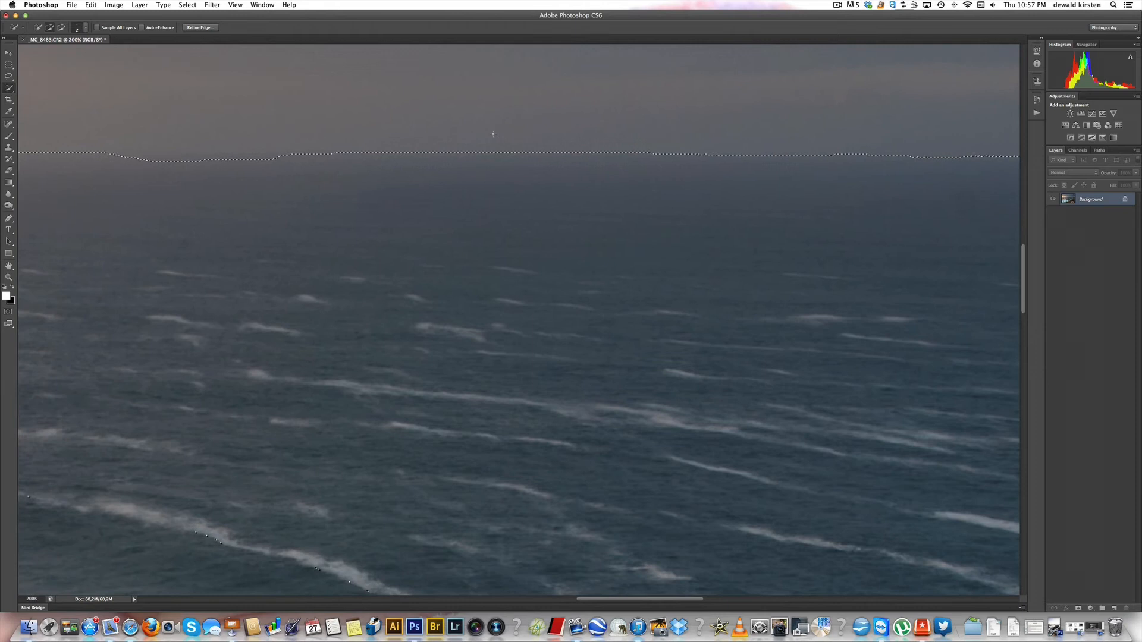
scroll(492, 133, "left", 4)
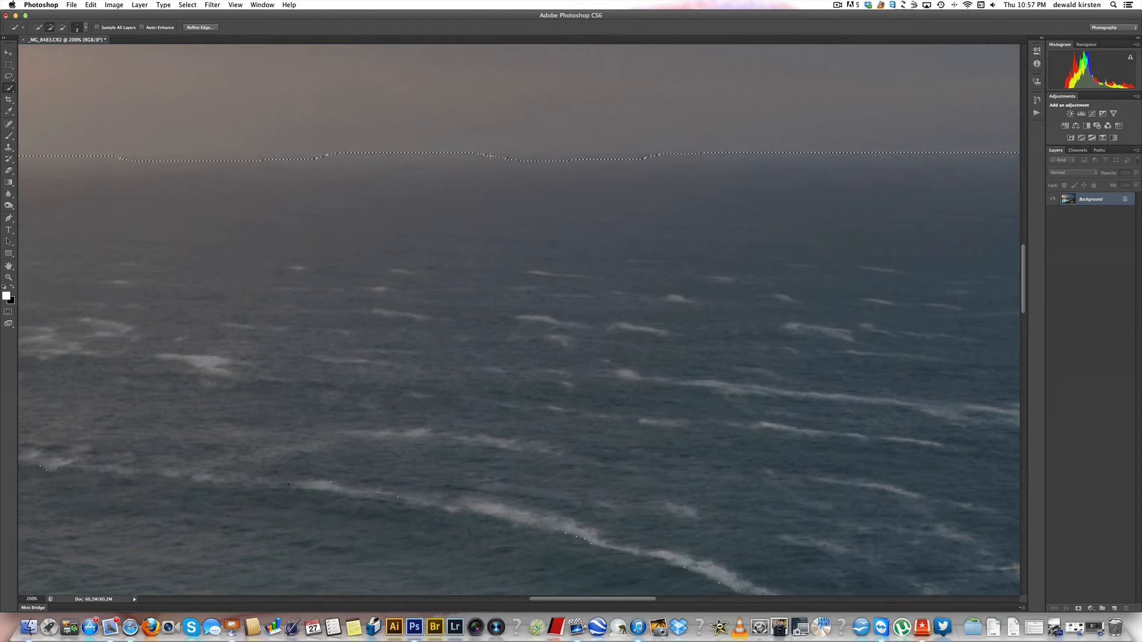
key("alt")
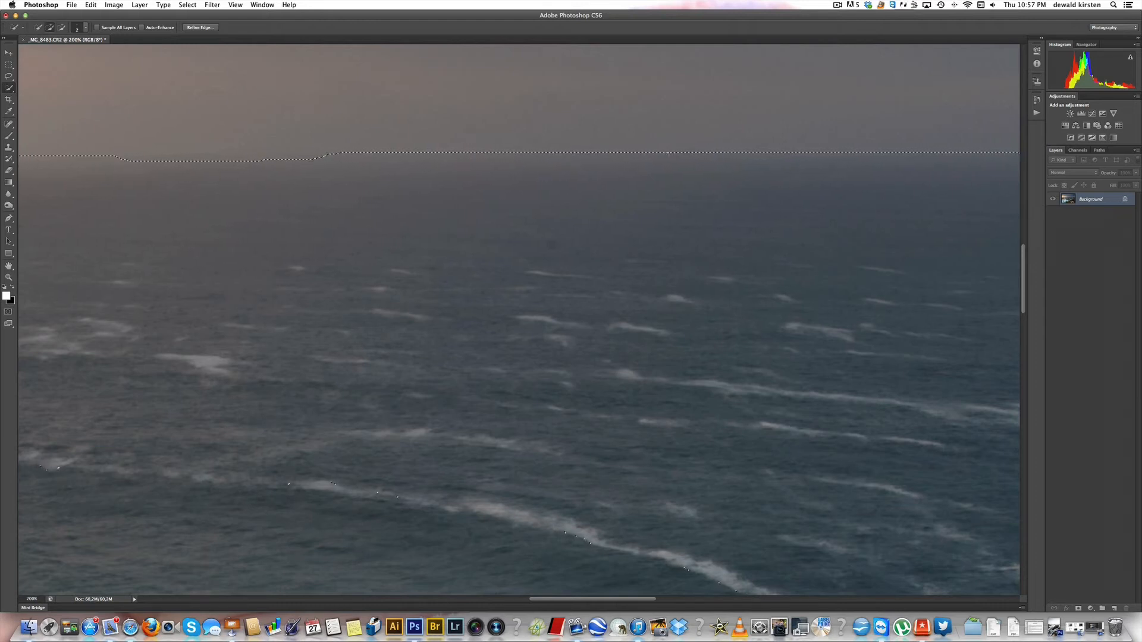
scroll(371, 183, "left", 5)
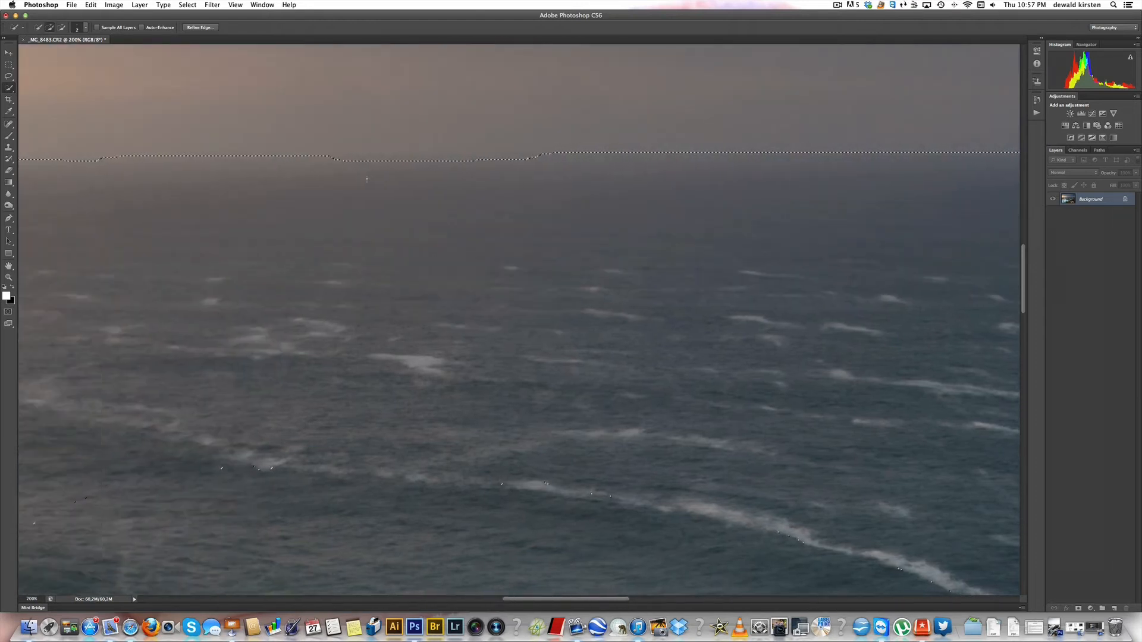
key("alt")
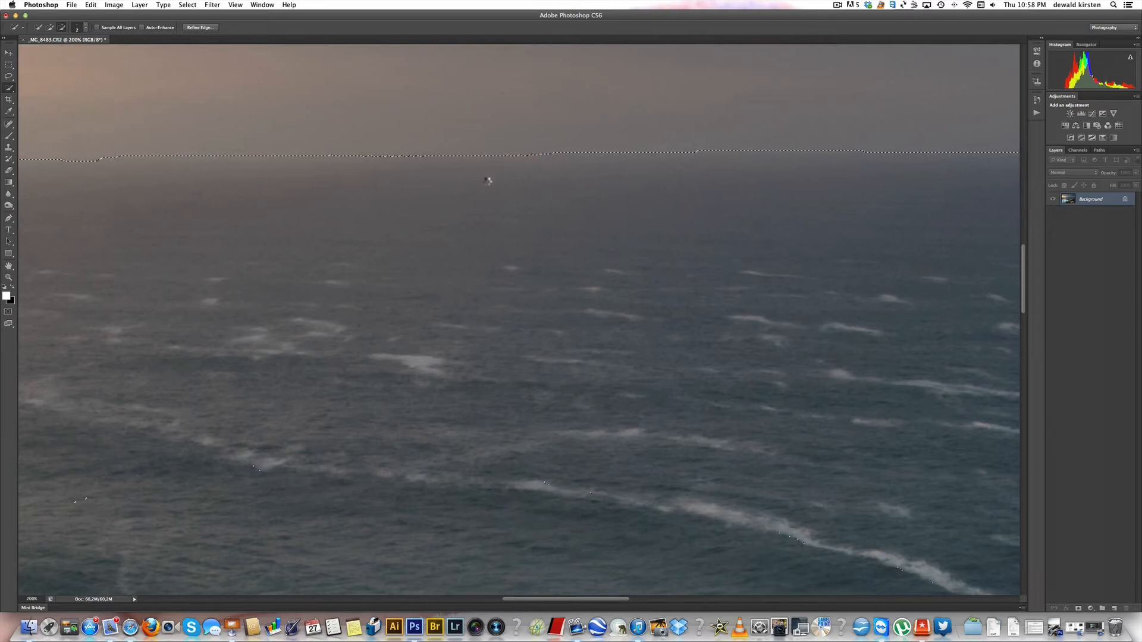
Subtract the stray sea patches from the sky selection along the left part of the horizon, above the small rocks.
scroll(462, 175, "left", 10)
scroll(462, 175, "up", 1)
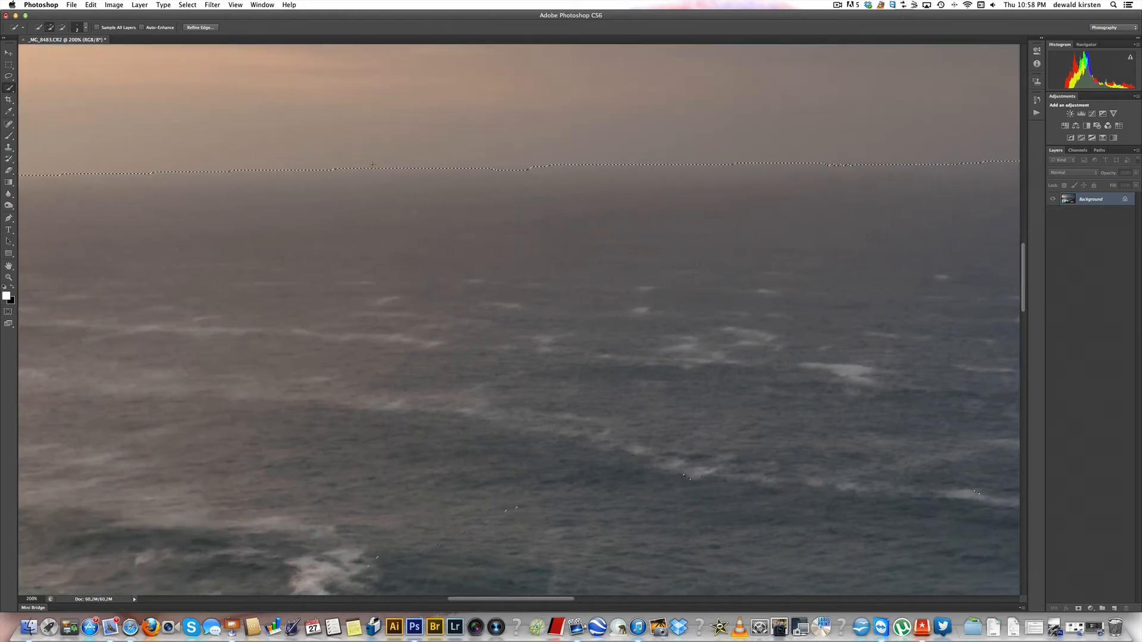
left_click(504, 170, "alt")
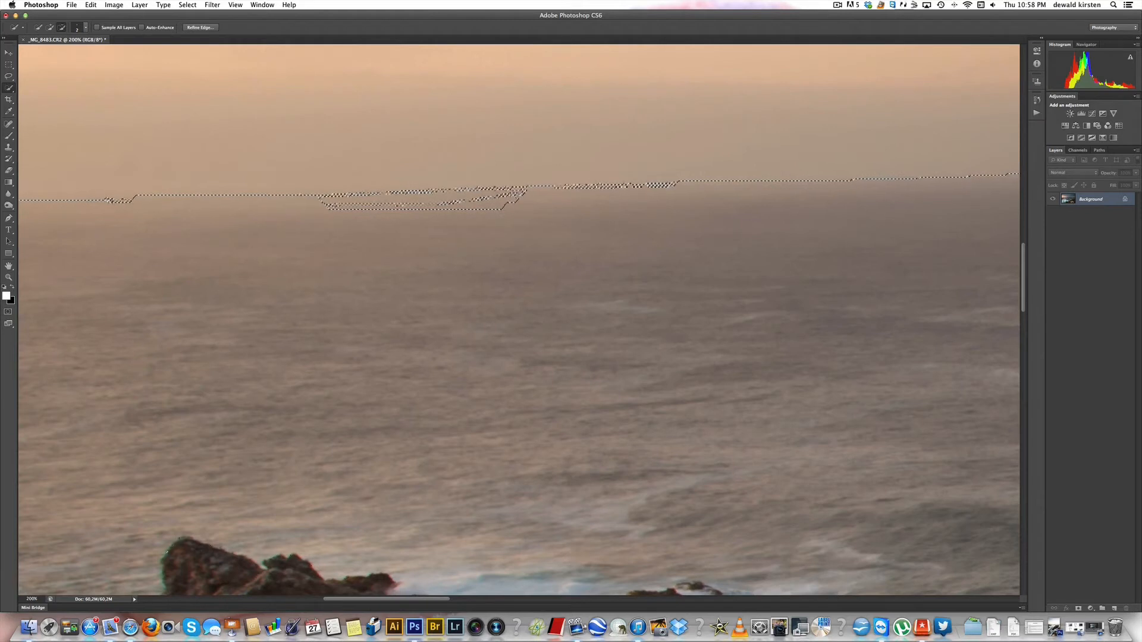
left_click(401, 201, "alt")
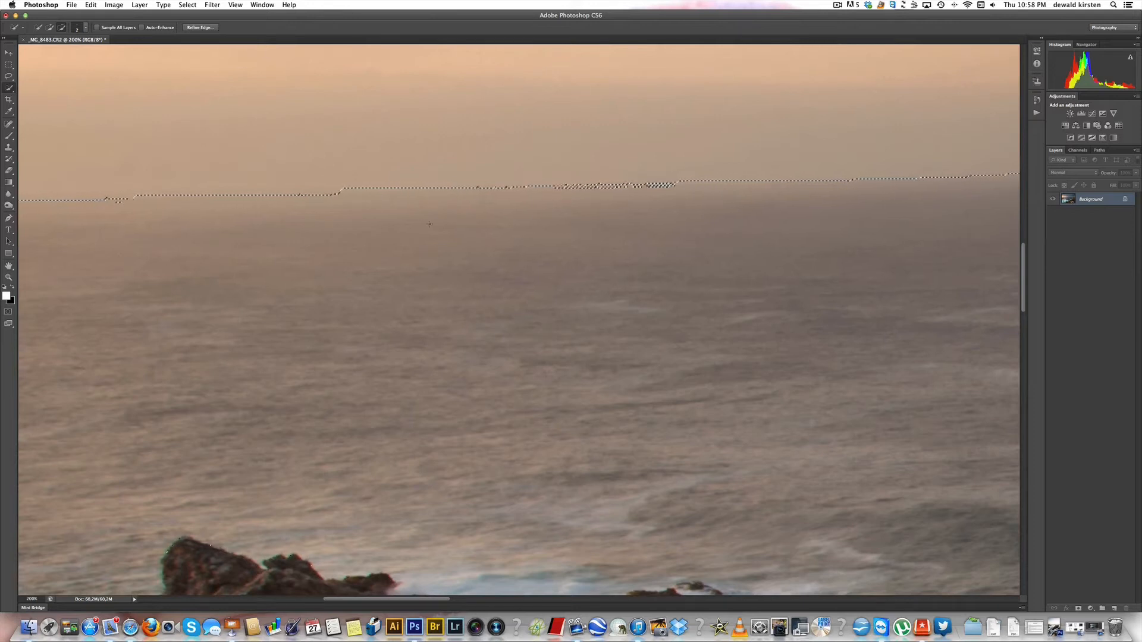
left_click(403, 214, "alt")
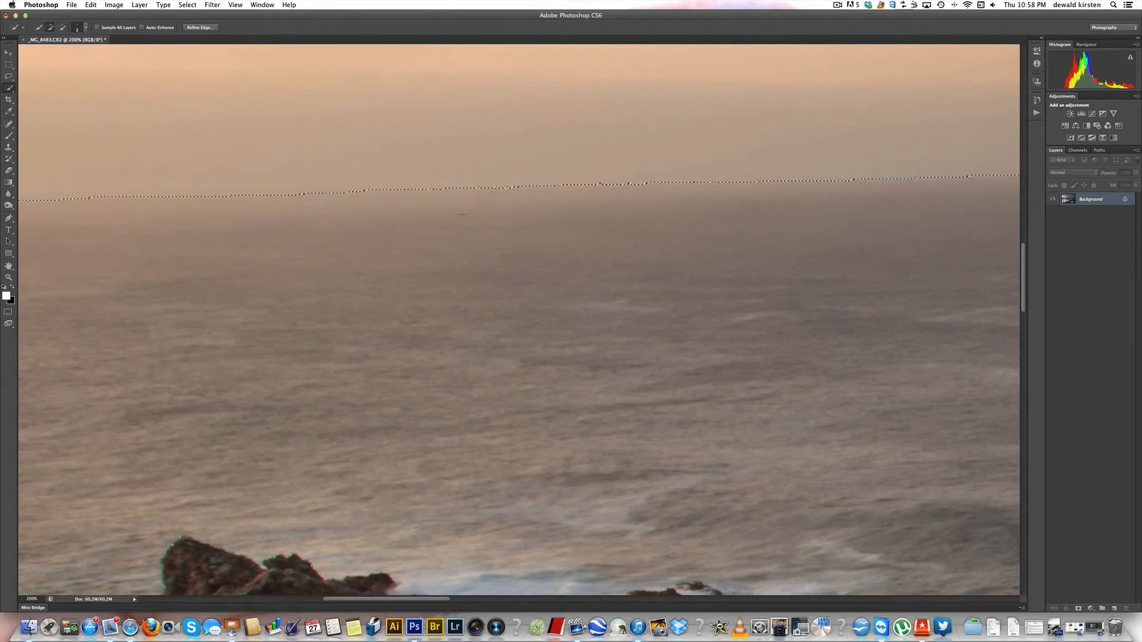
Try to trim the sky selection's corner that dips into the sea at the photo's left edge.
scroll(462, 214, "left", 10)
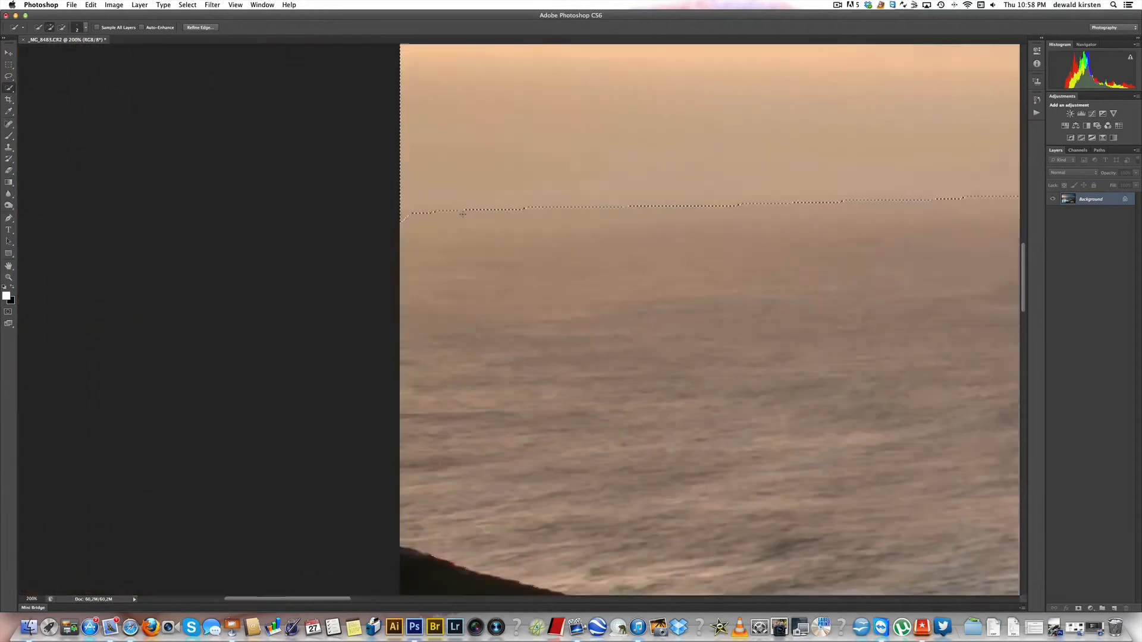
scroll(463, 214, "right", 4)
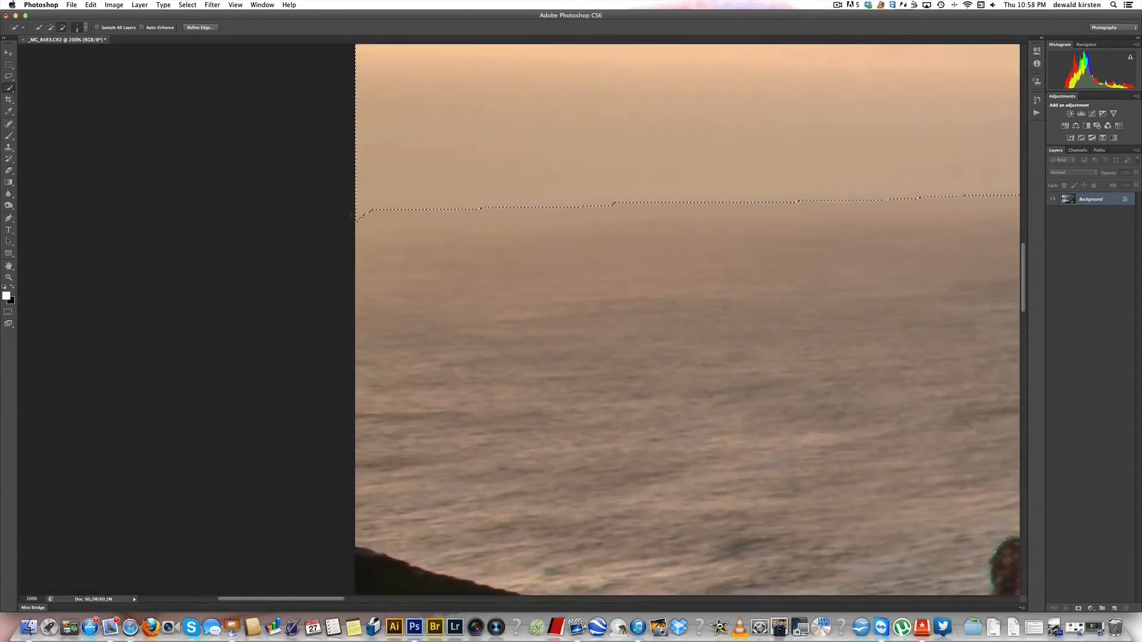
left_click(361, 219)
left_click(385, 216, "alt")
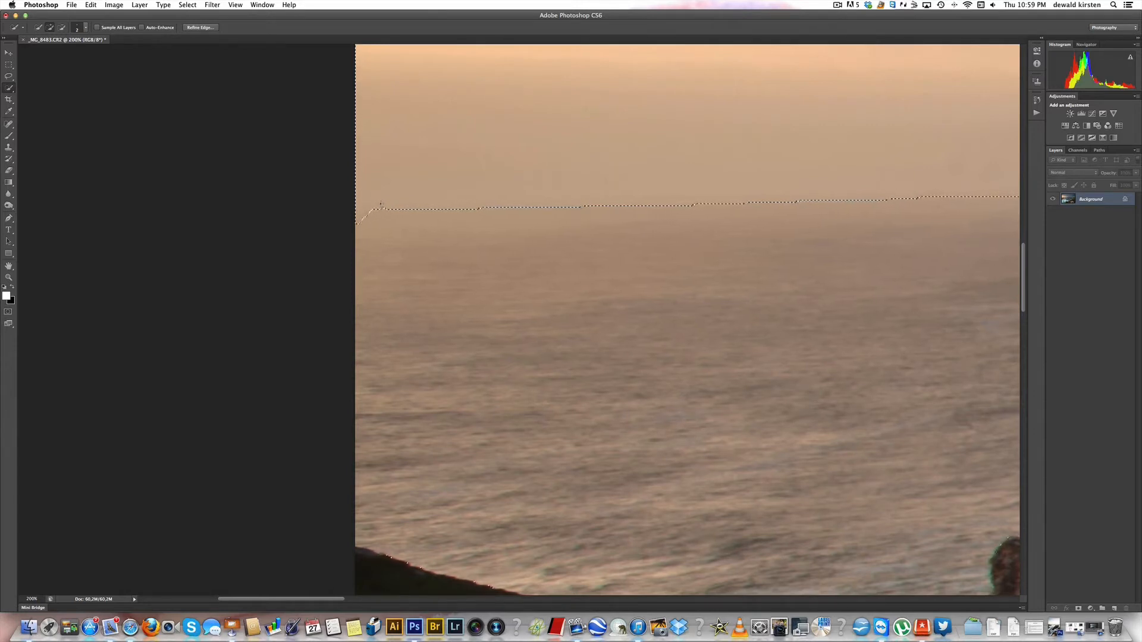
key("alt")
left_click(361, 213, "alt")
key("alt")
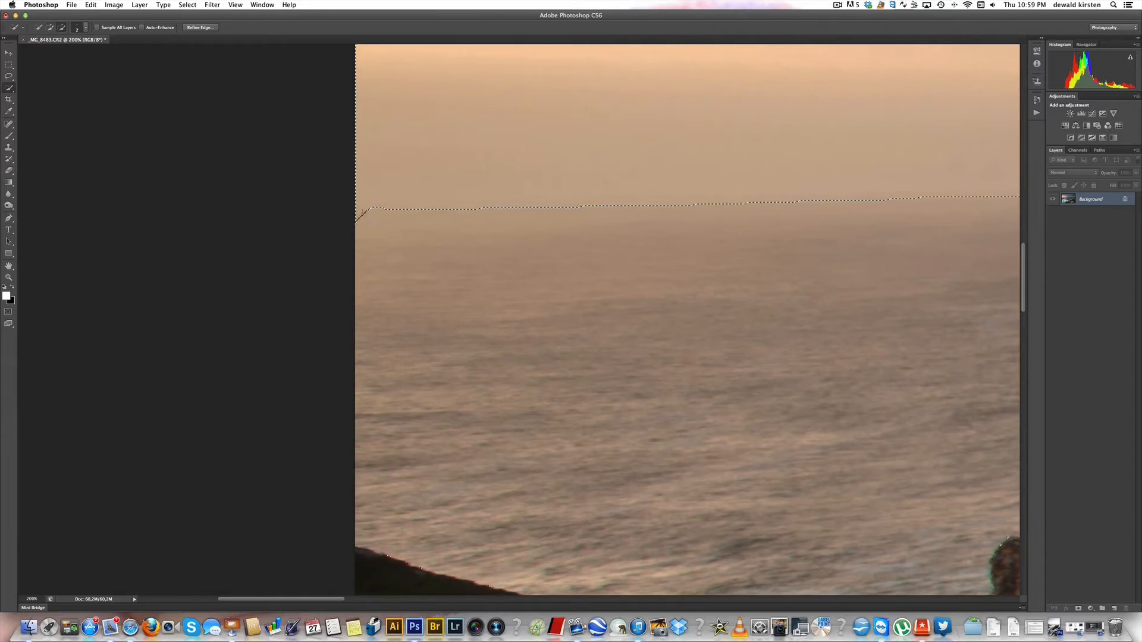
left_click(360, 214, "alt")
Save the finished sky selection as a new channel named "sky".
scroll(367, 218, "right", 10)
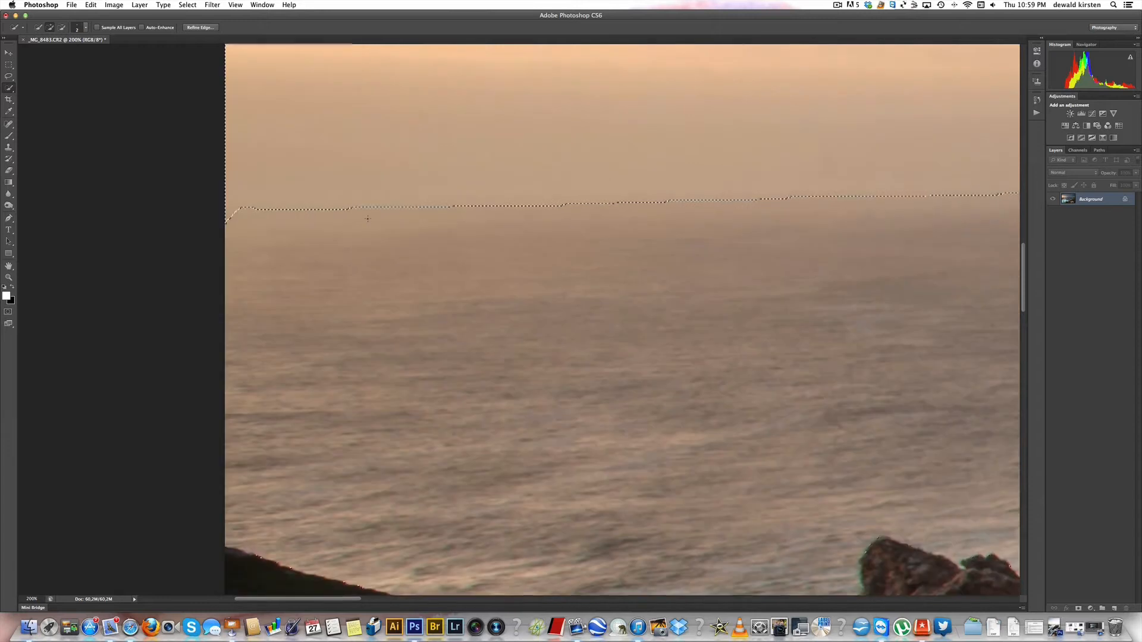
scroll(368, 219, "right", 5)
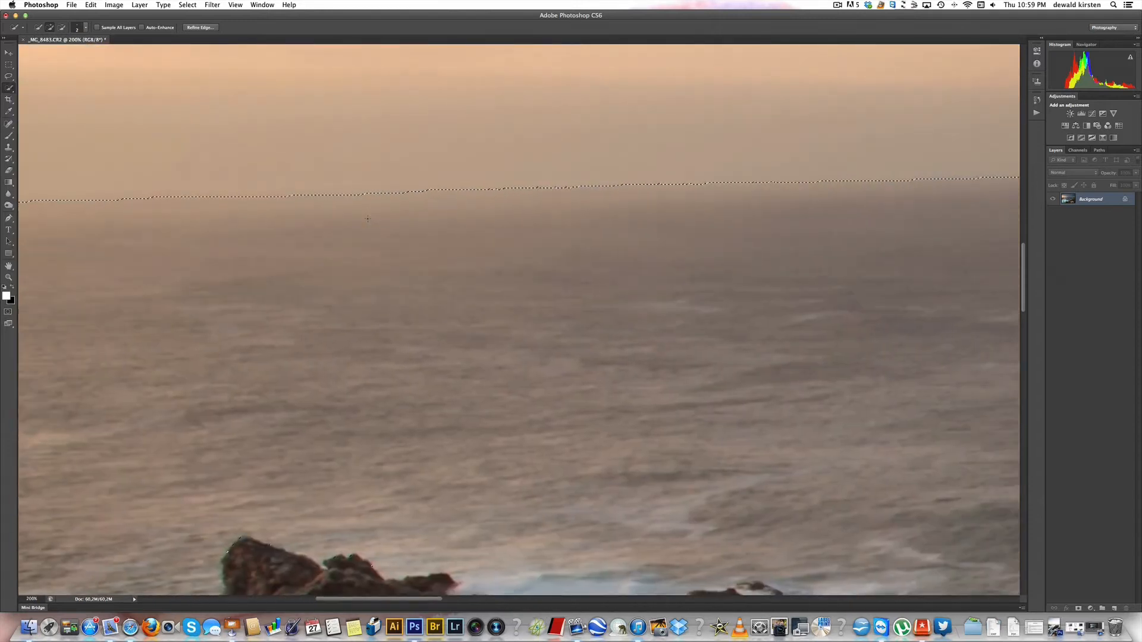
key("super+minus")
key("super+minus")
key("super+minus")
key("super+minus")
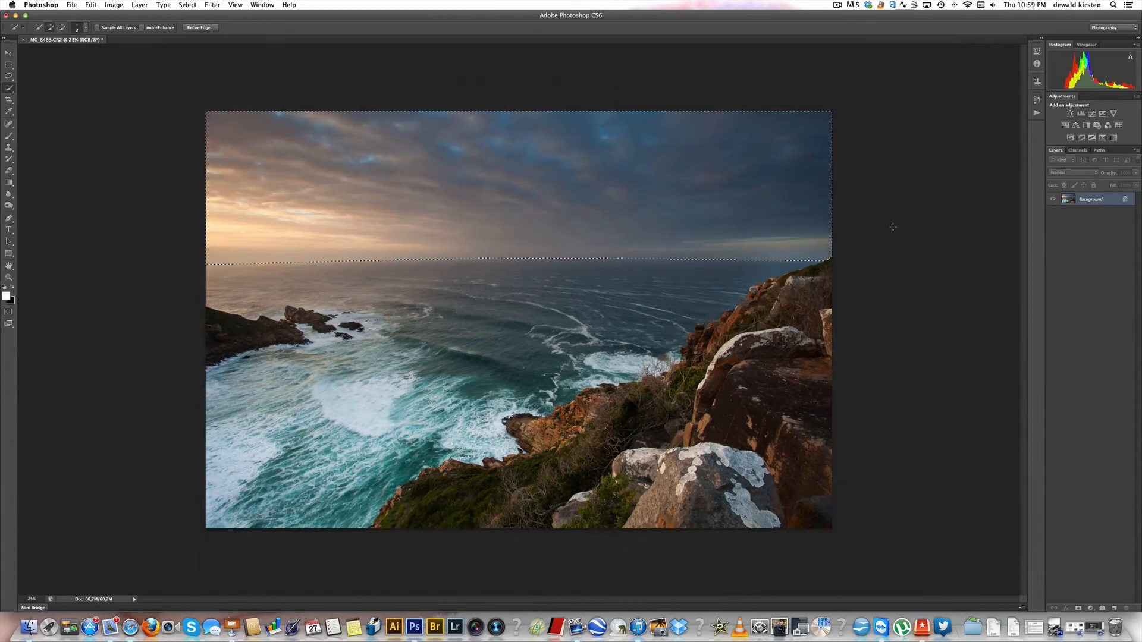
left_click(188, 6)
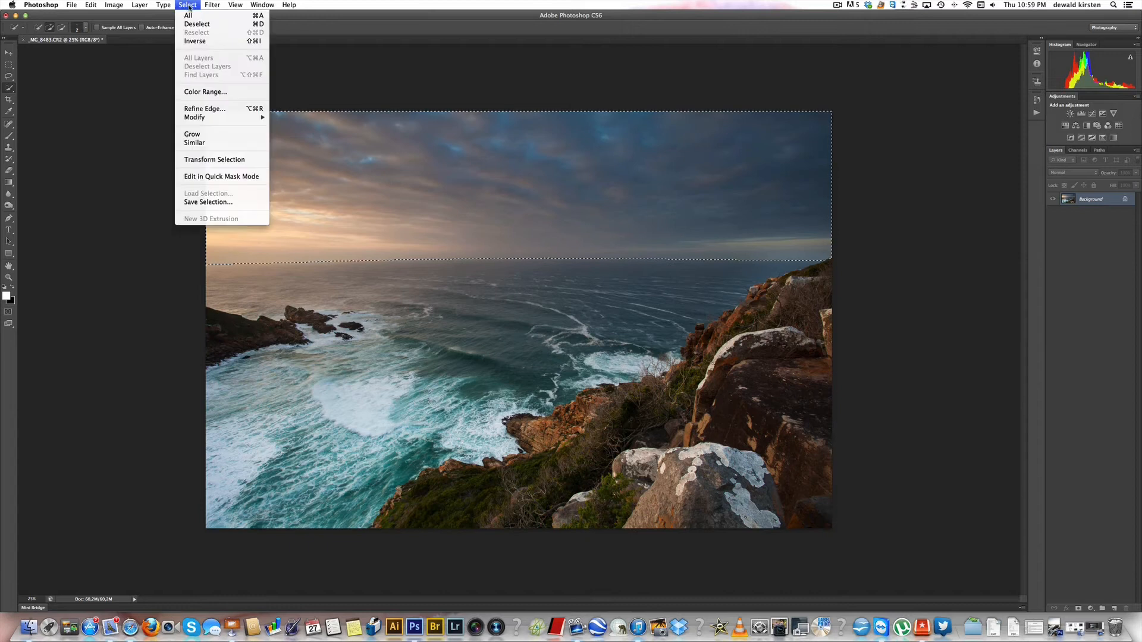
left_click(208, 202)
type("sky")
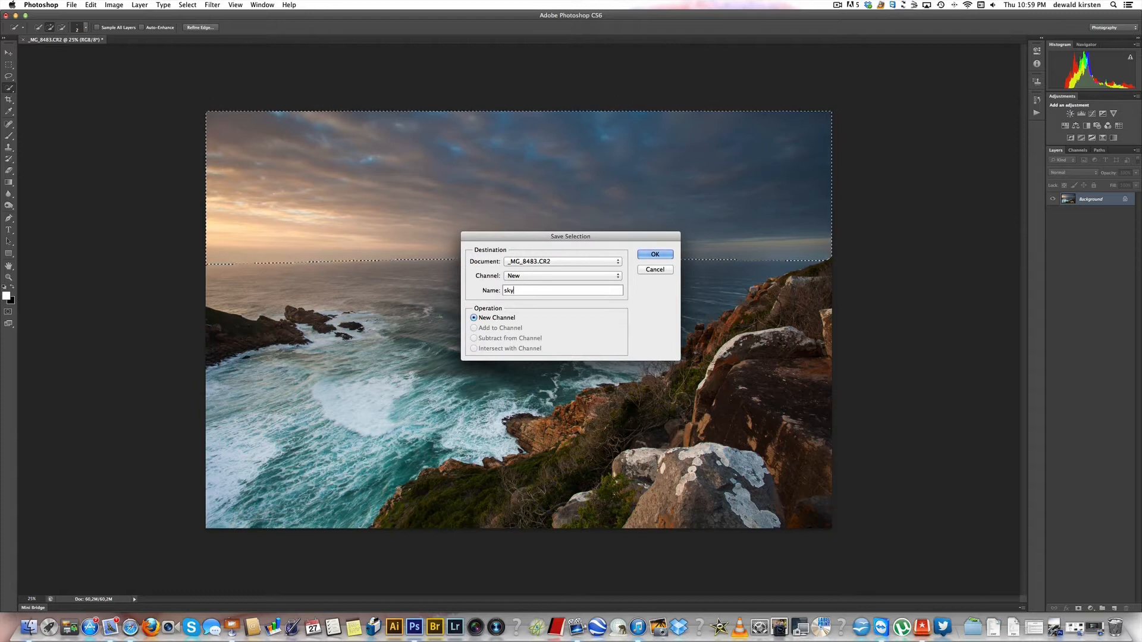
left_click(656, 254)
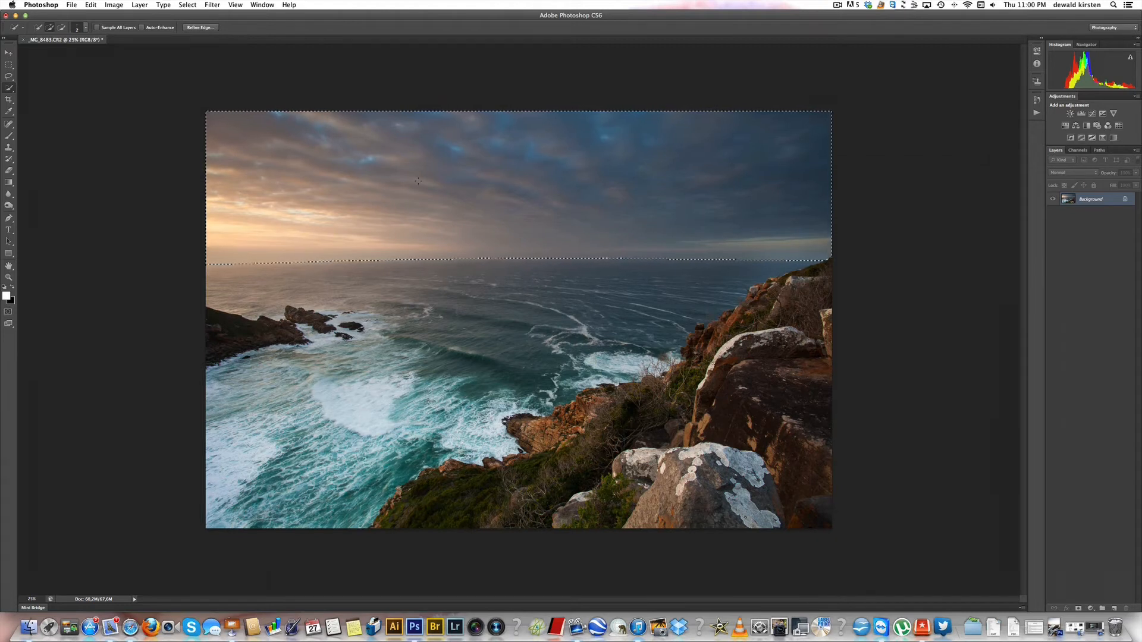
Invert the sky selection and save the result as a new channel named "ocean".
left_click(190, 6)
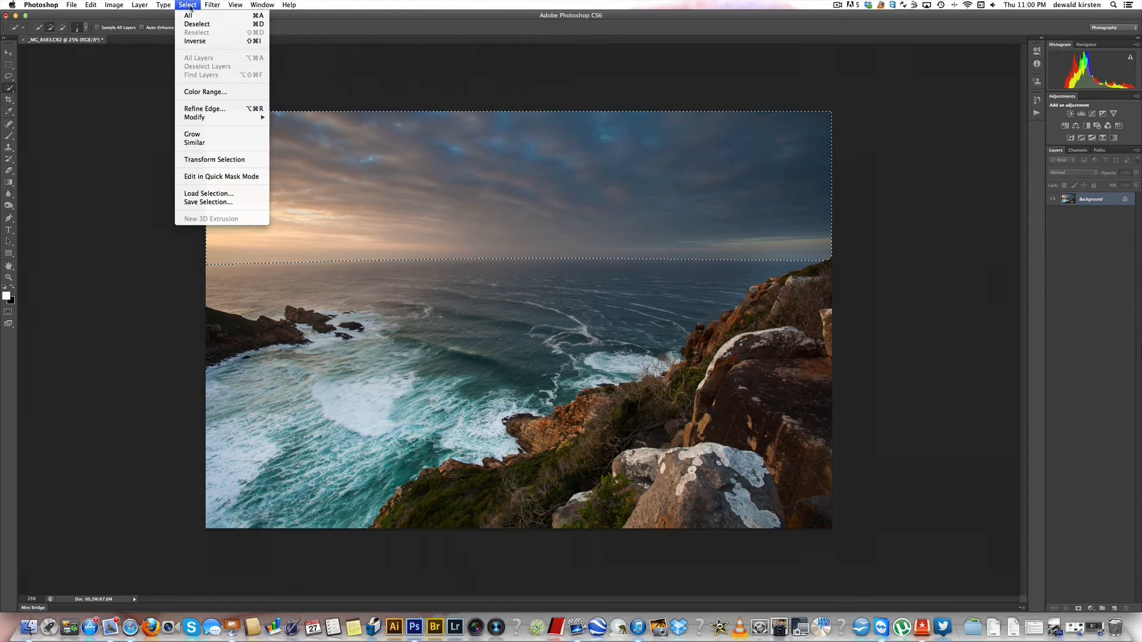
left_click(195, 41)
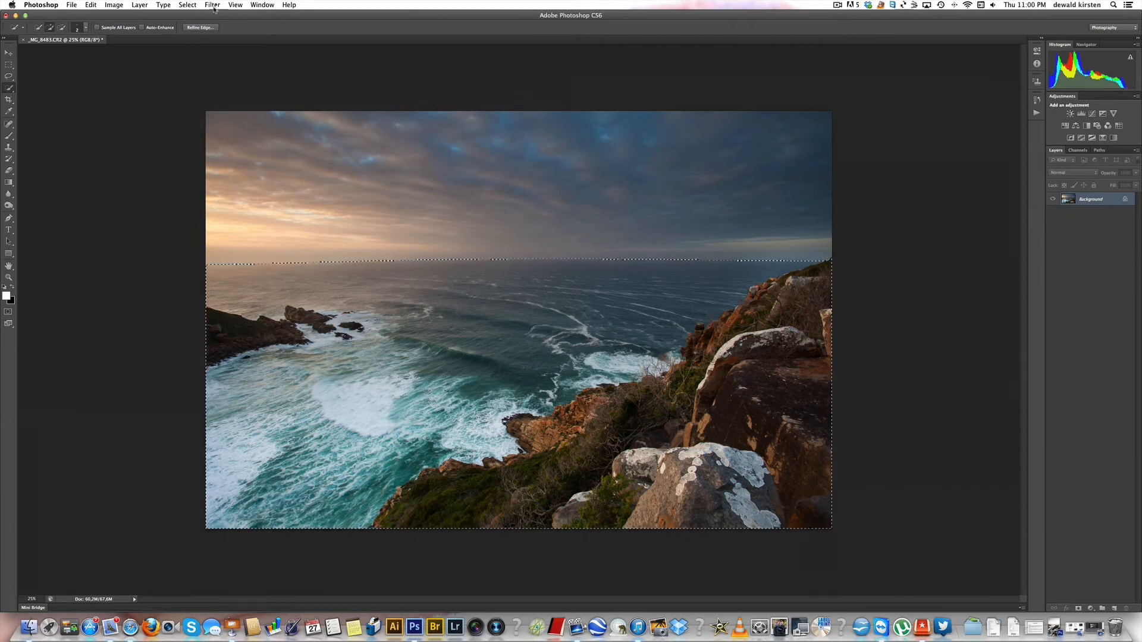
left_click(188, 5)
left_click(205, 202)
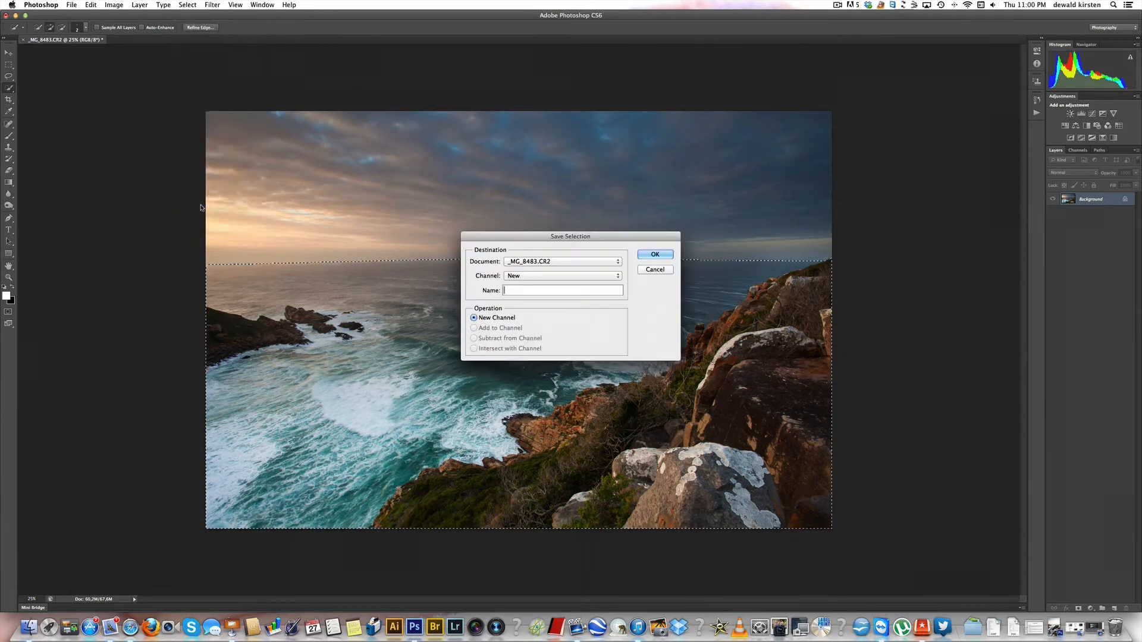
type("oc")
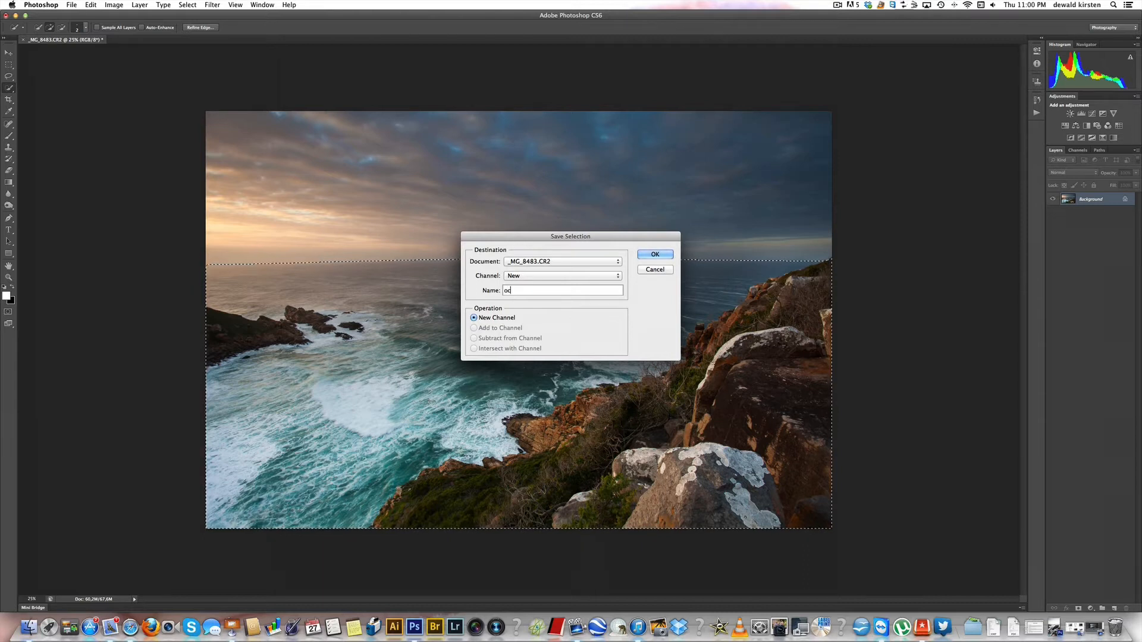
type("ean")
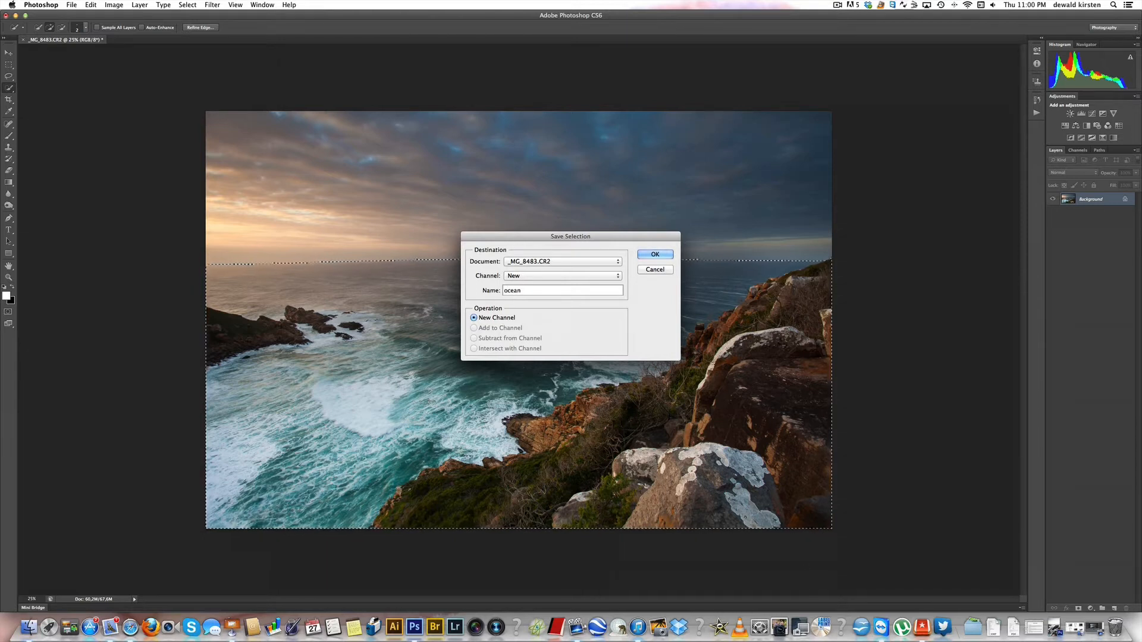
left_click(655, 254)
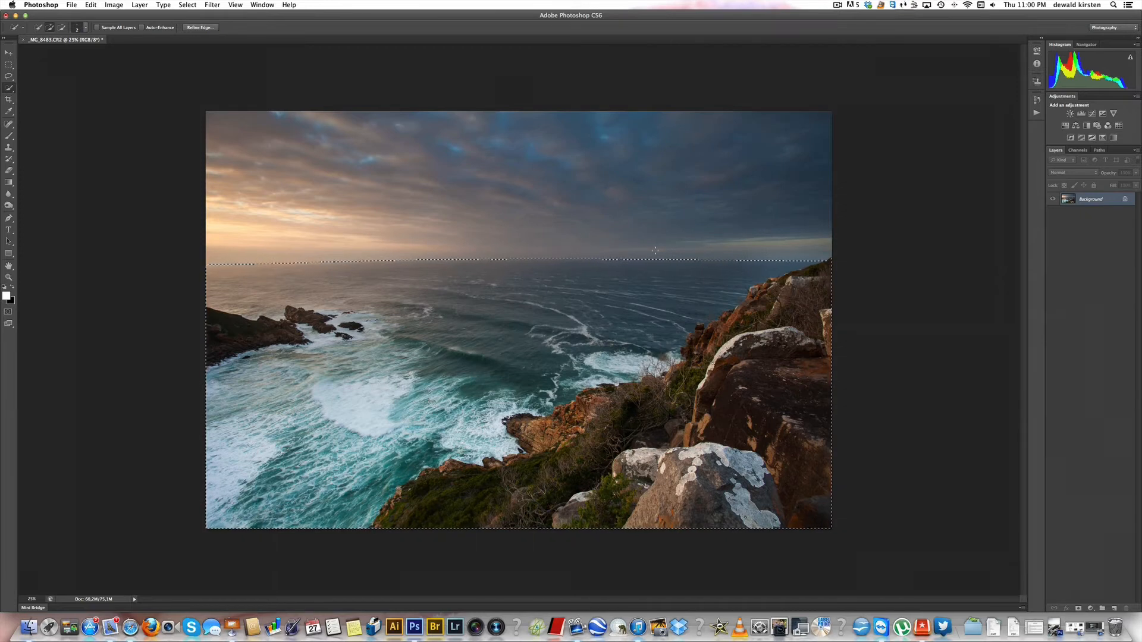
Deselect the ocean area and load the saved "sky" channel as a new selection.
key("super+d")
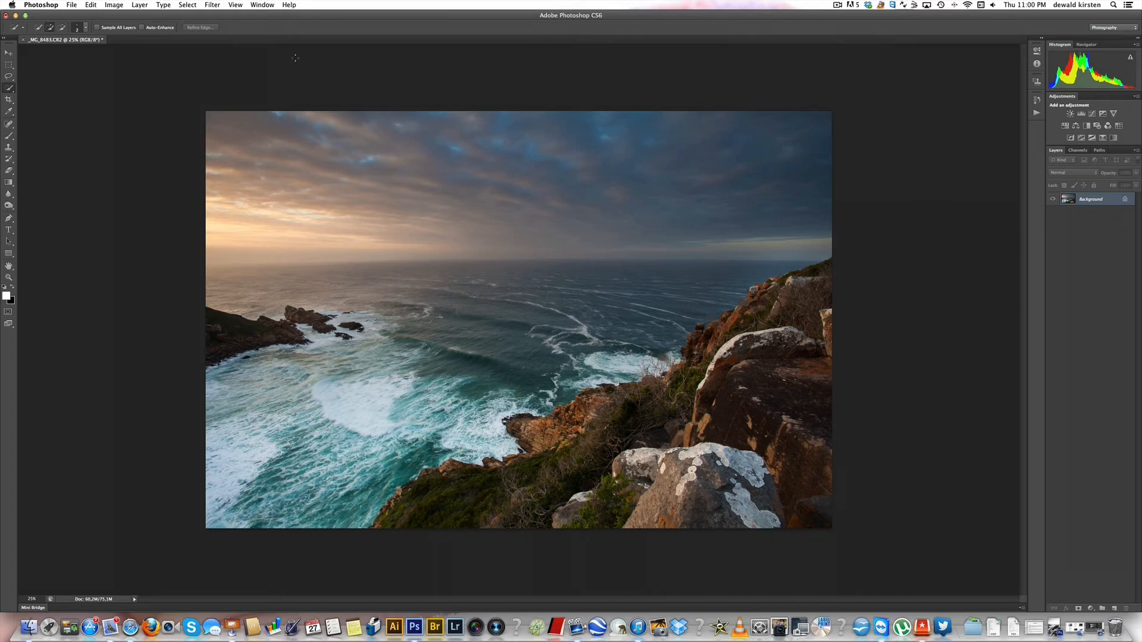
left_click(194, 5)
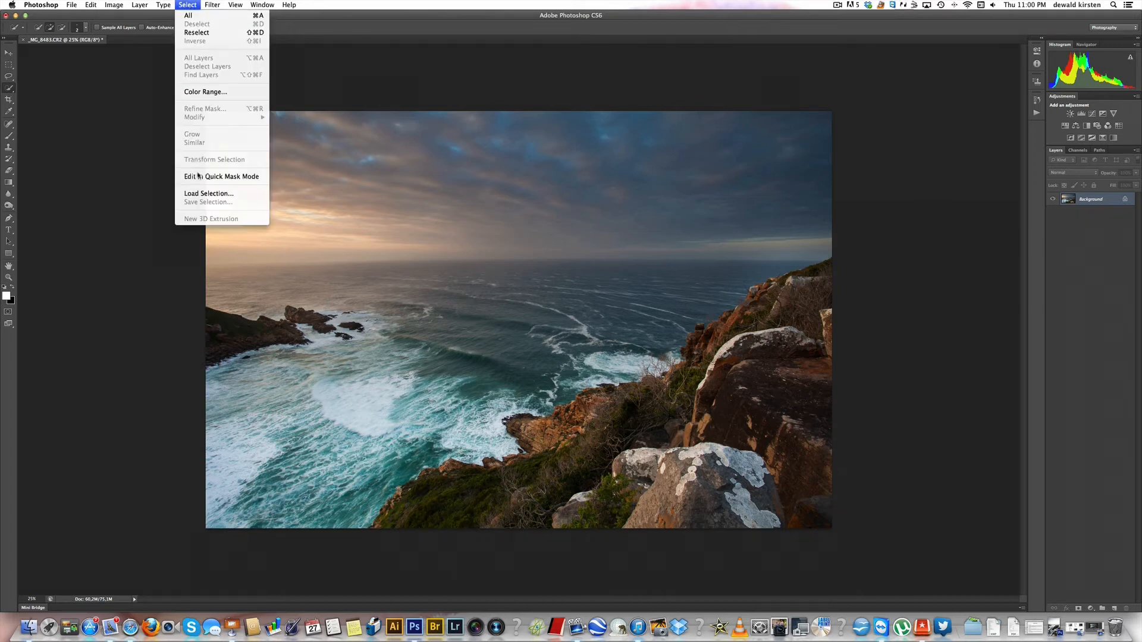
left_click(198, 194)
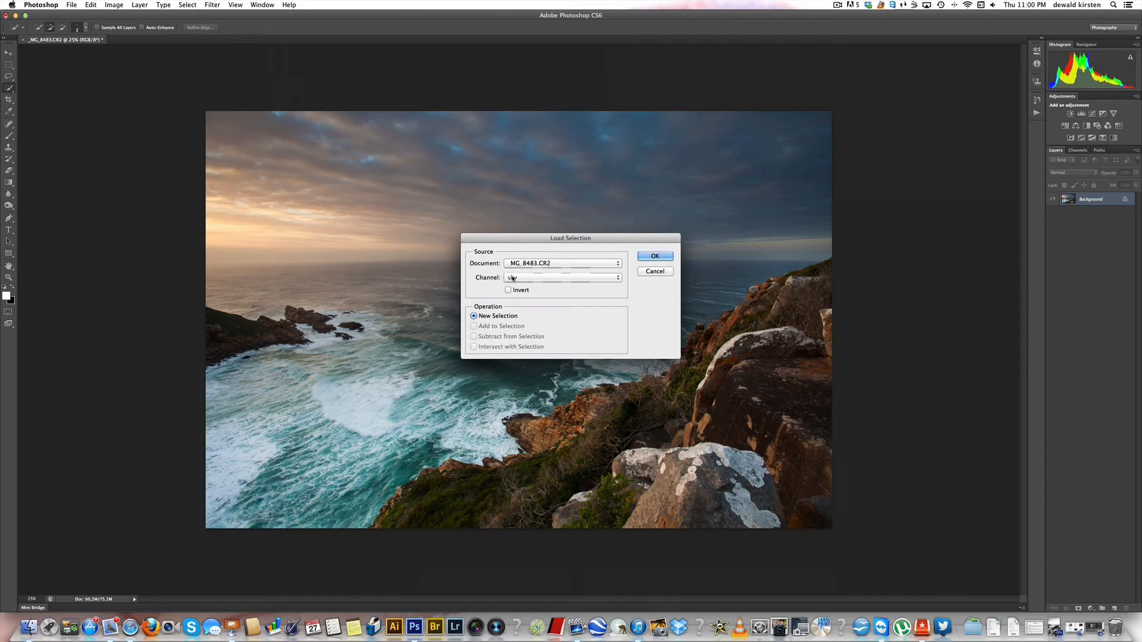
left_click(515, 278)
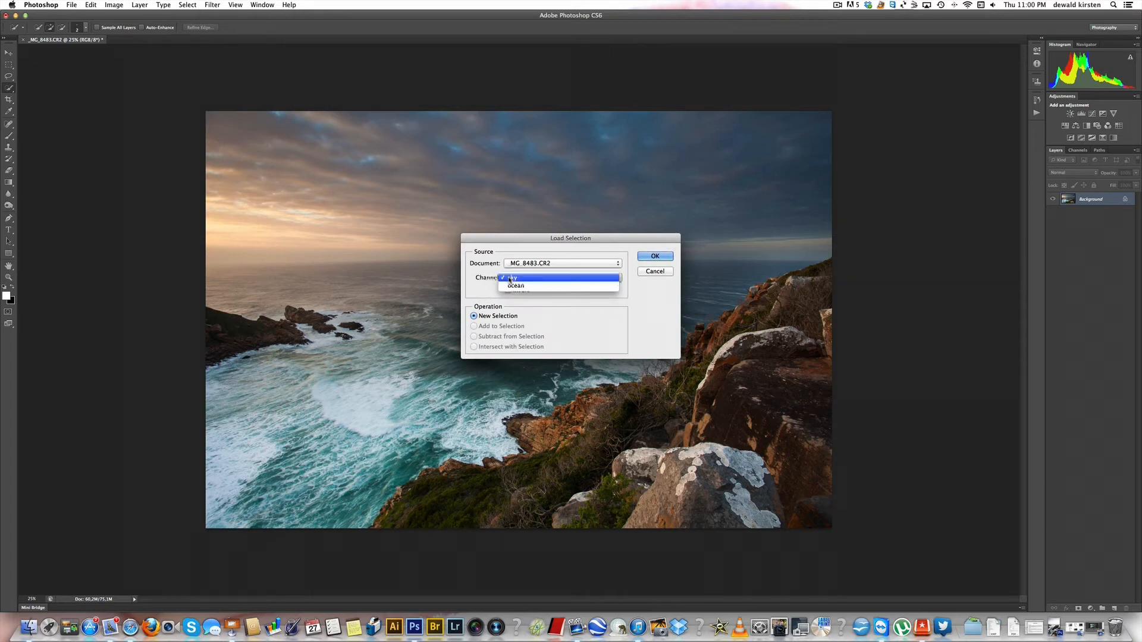
left_click(515, 279)
left_click(655, 256)
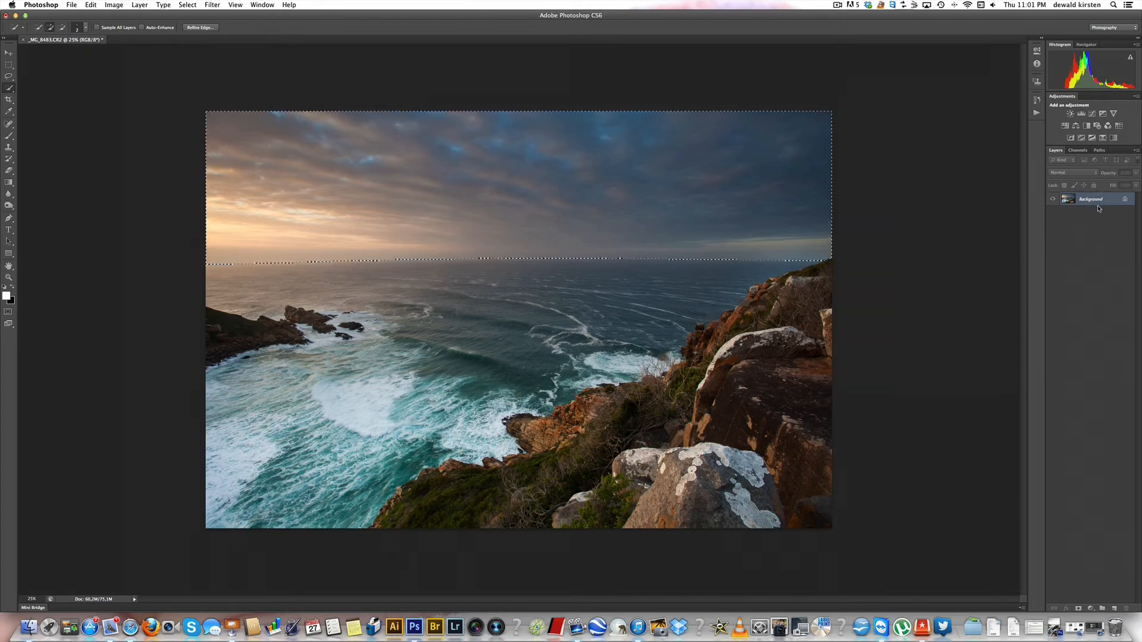
Copy the selected sky to a new layer and delete that layer.
key("super+j")
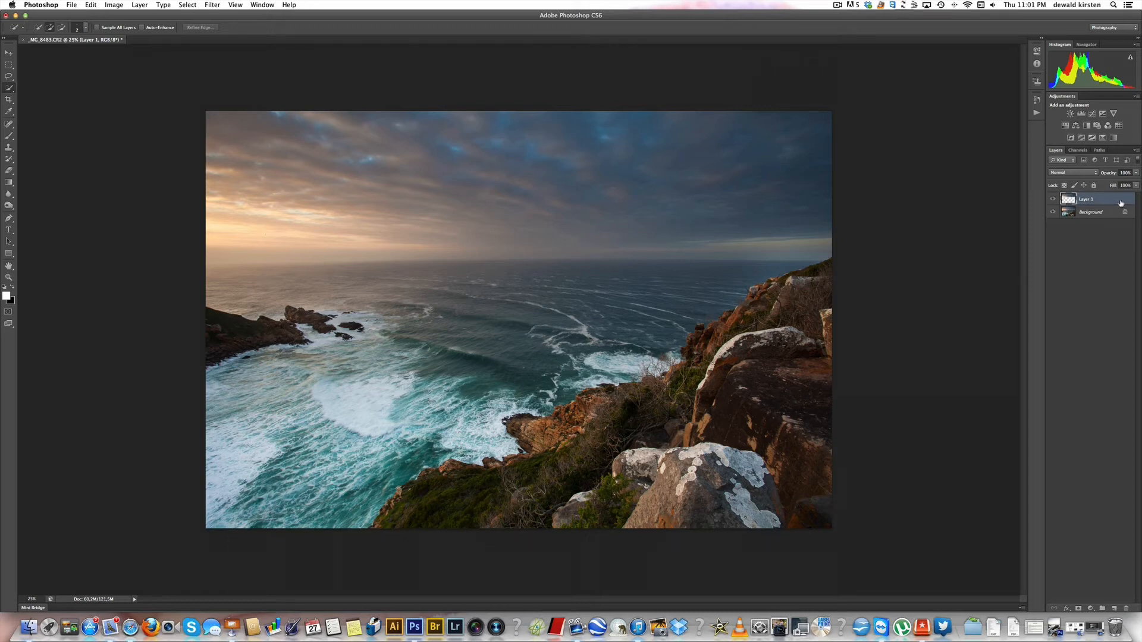
left_click_drag(1117, 201, 1127, 608)
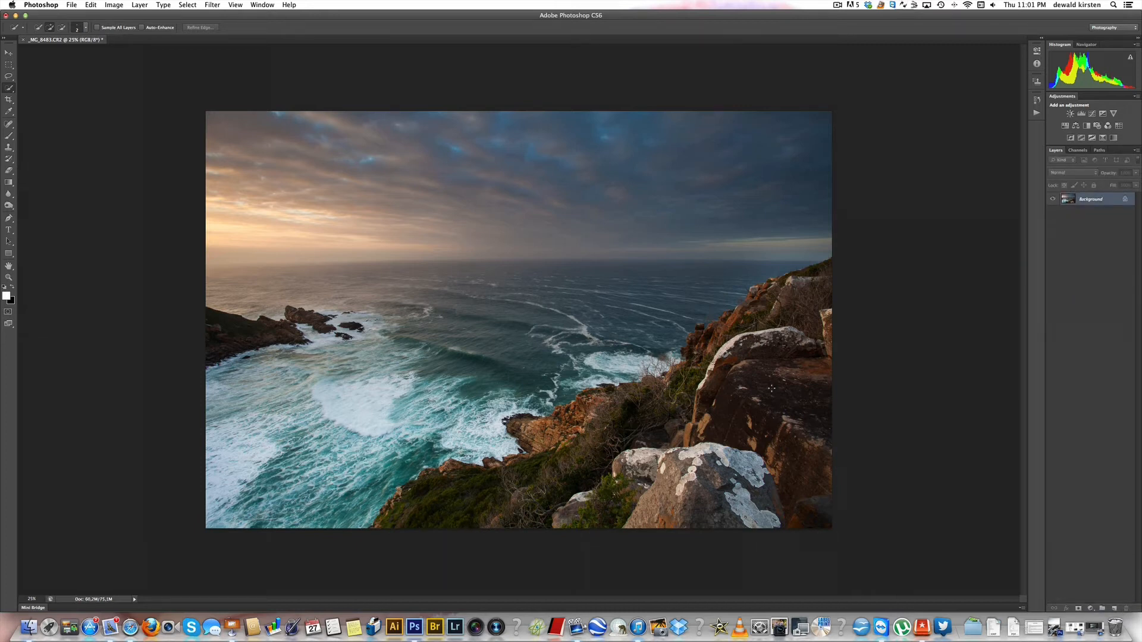
Duplicate the background layer and load the saved "sky" channel as a new selection.
key("super+j")
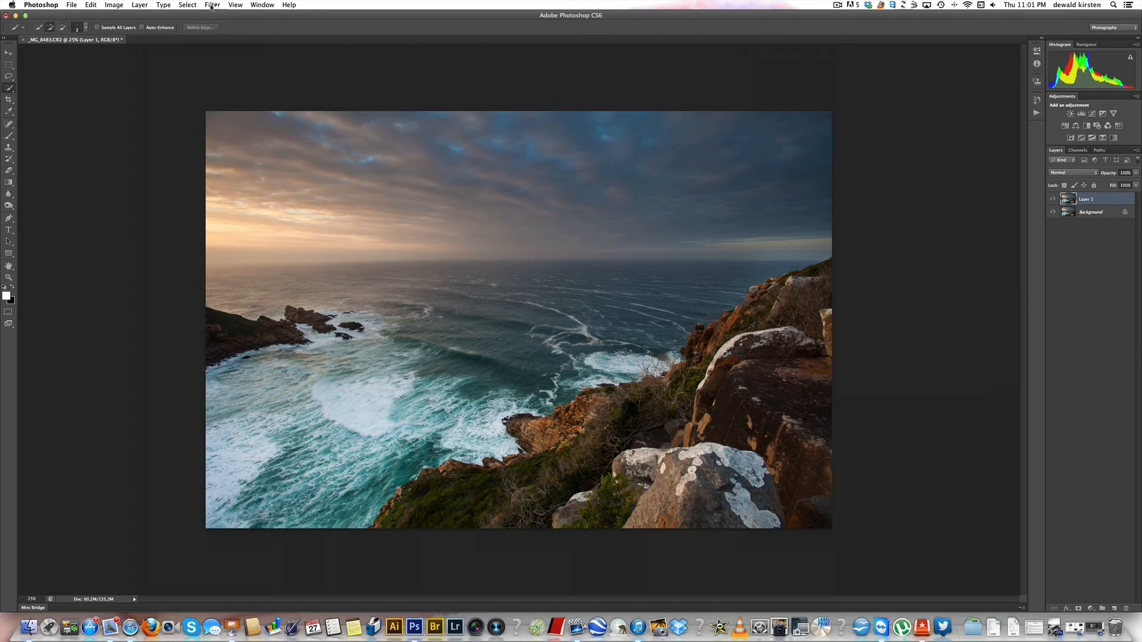
left_click(189, 5)
left_click(208, 194)
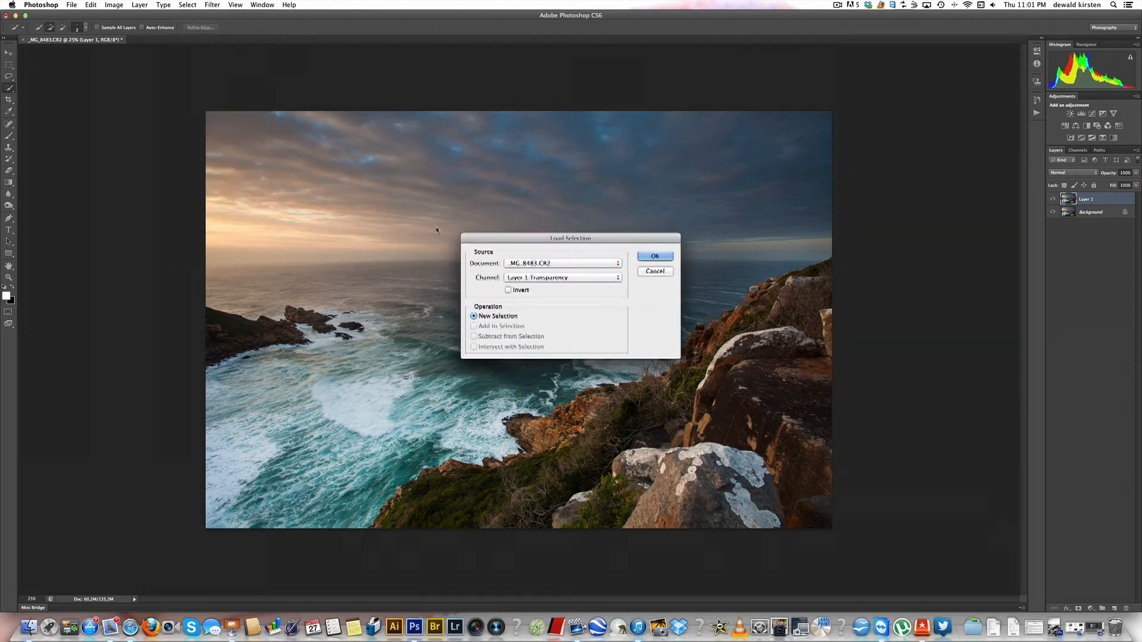
left_click(584, 283)
left_click(583, 289)
left_click(655, 256)
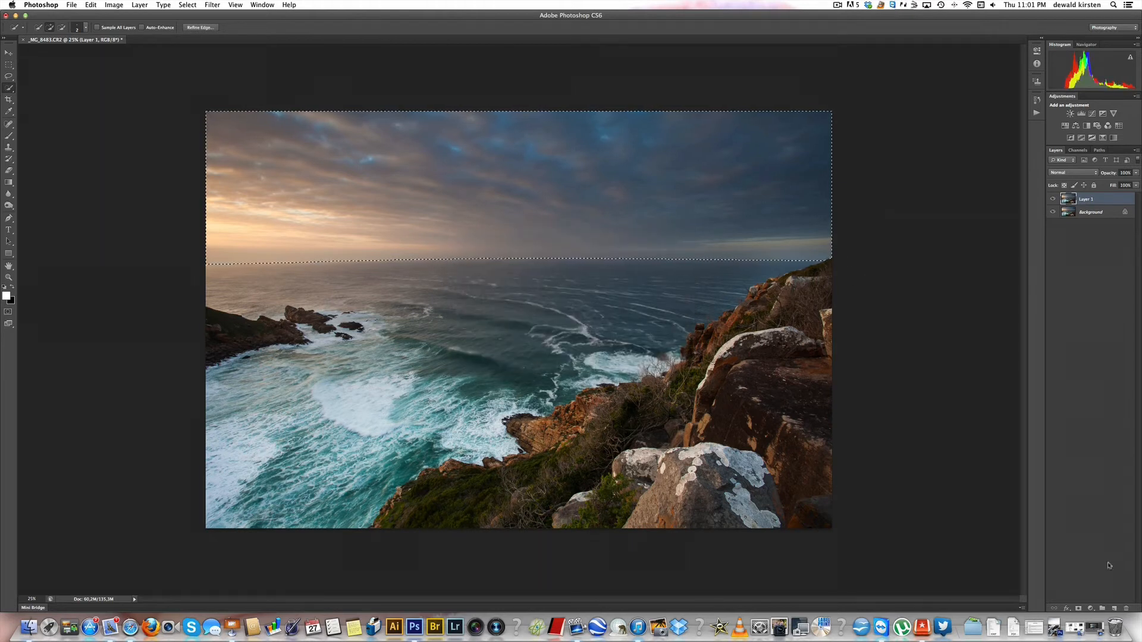
Add a Levels adjustment masked to the sky, with black input 25, midtone 1.00 and white input 243.
left_click(1092, 609)
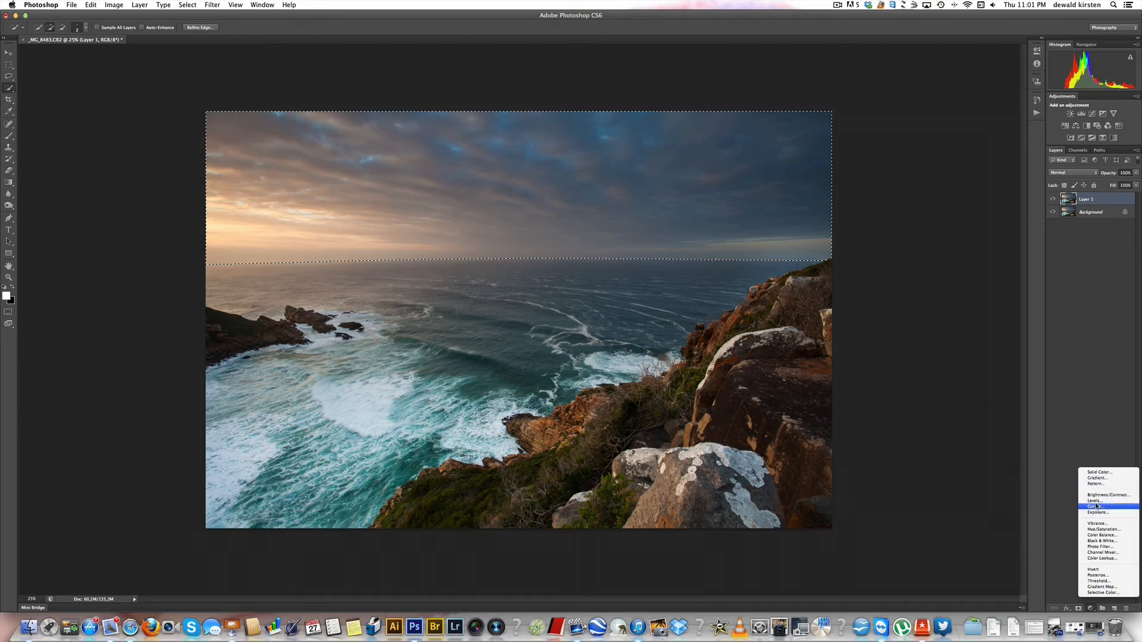
left_click(1095, 500)
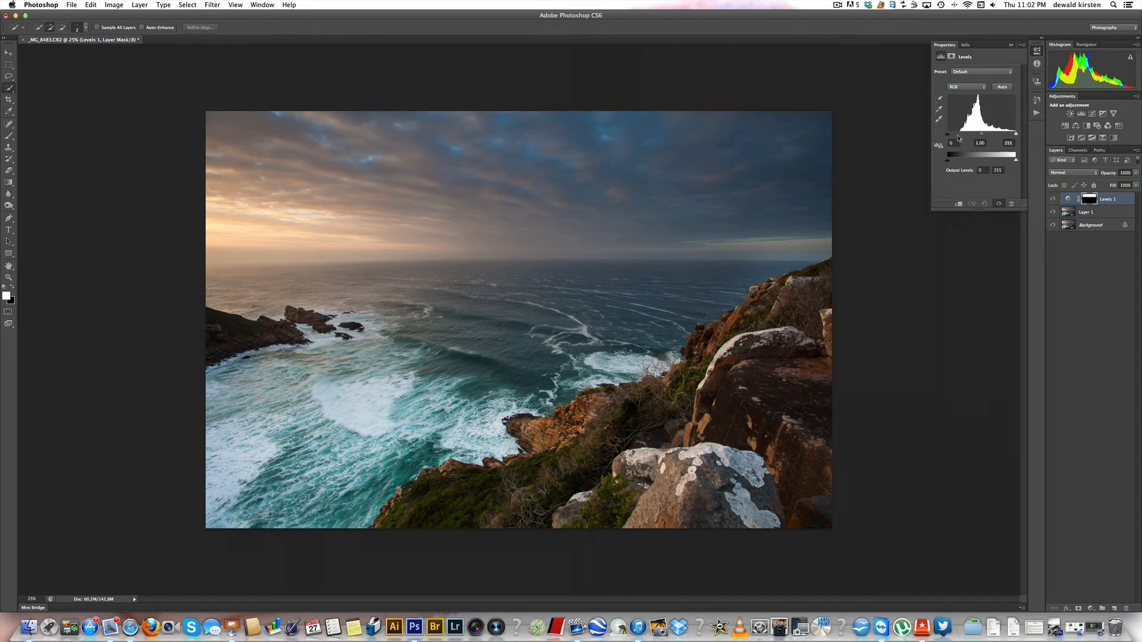
left_click_drag(947, 136, 959, 138)
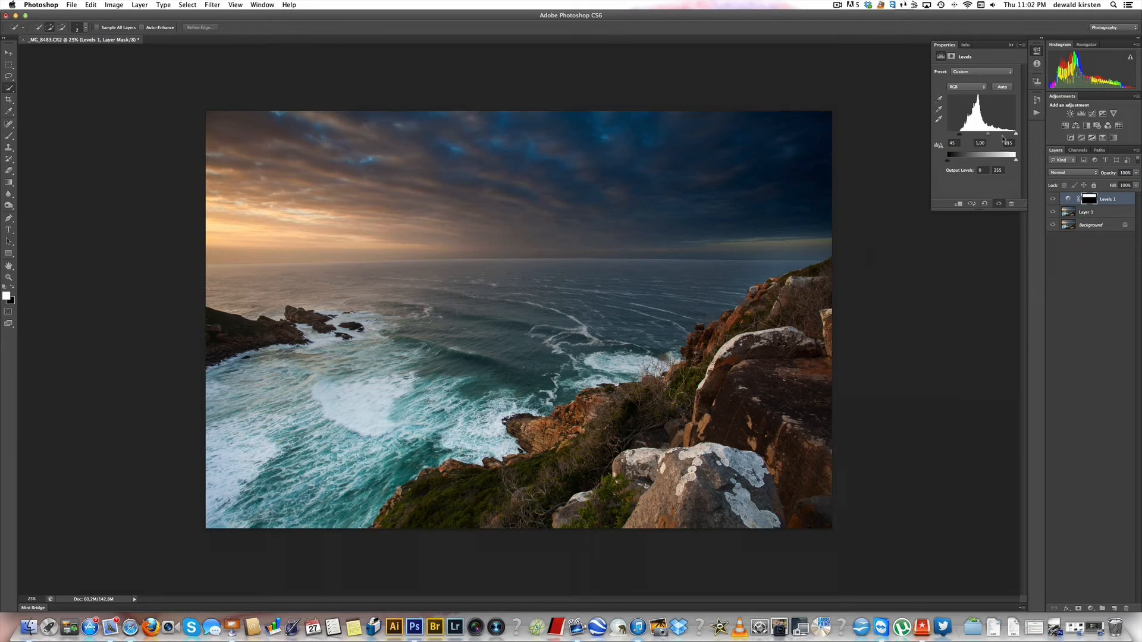
left_click_drag(1016, 133, 1001, 137)
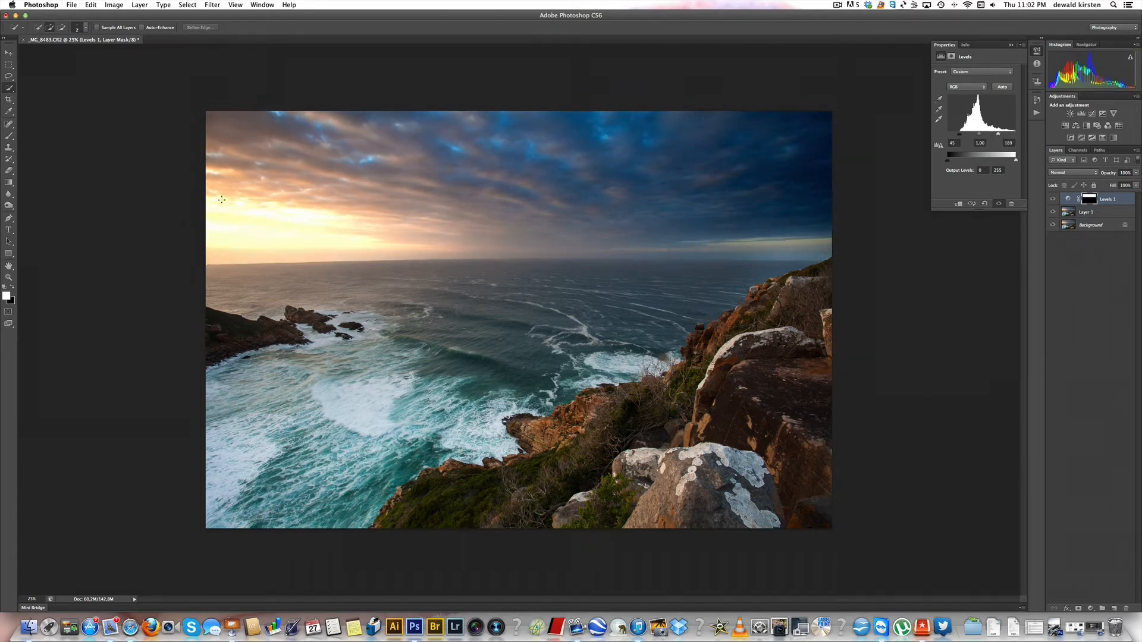
mouse_move(999, 135)
left_mouse_down()
mouse_move(1018, 137)
mouse_move(925, 138)
mouse_move(1012, 136)
left_mouse_up()
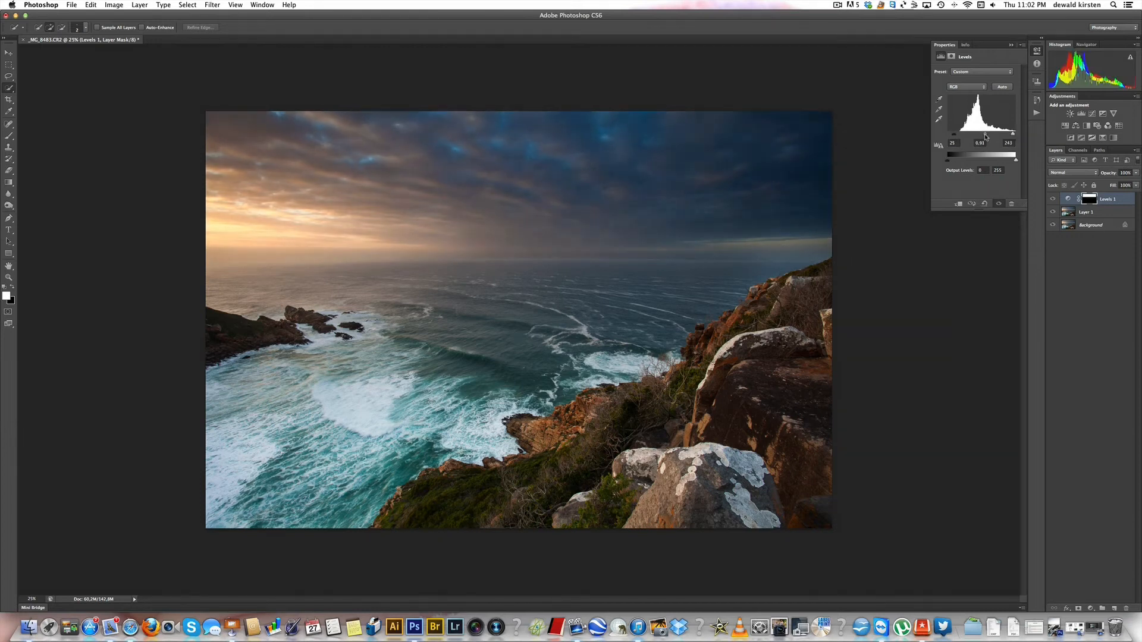
left_click_drag(983, 136, 983, 136)
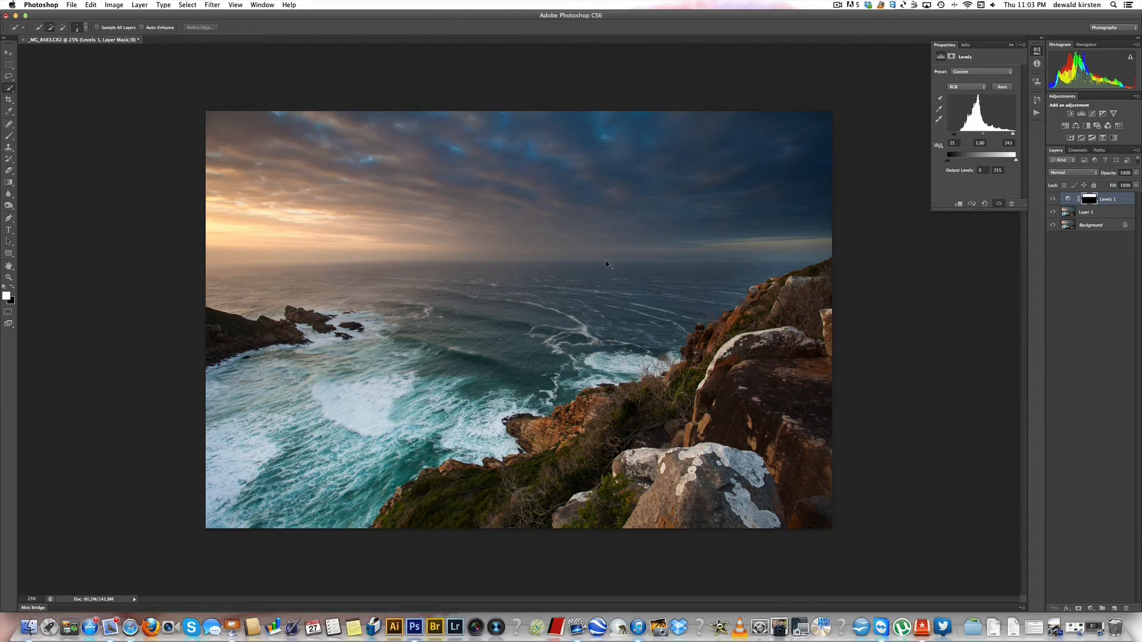
Inspect the horizon edge up close and compare the photo with and without the sky Levels adjustment.
key("super+plus")
key("super+plus")
key("super+plus")
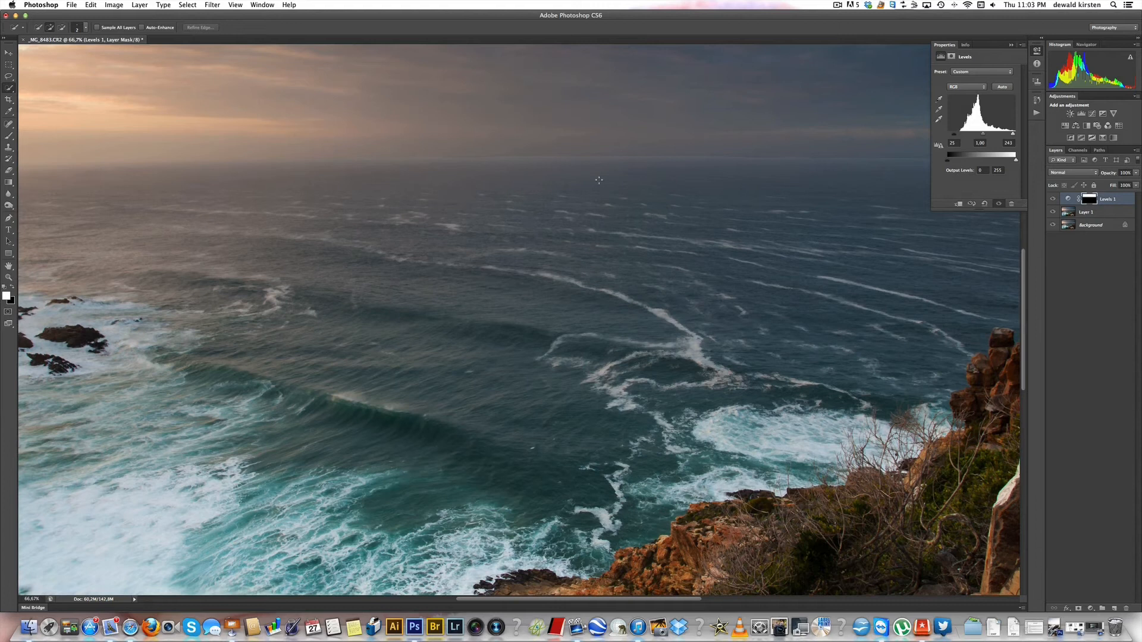
scroll(599, 179, "up", 5)
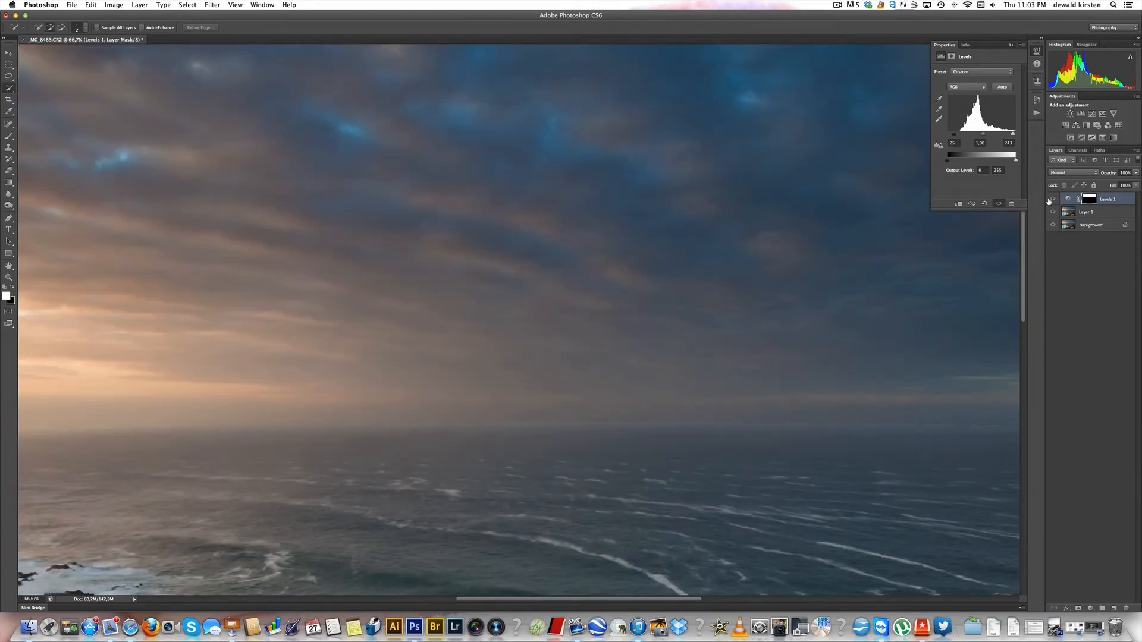
key("super+minus")
key("super+minus")
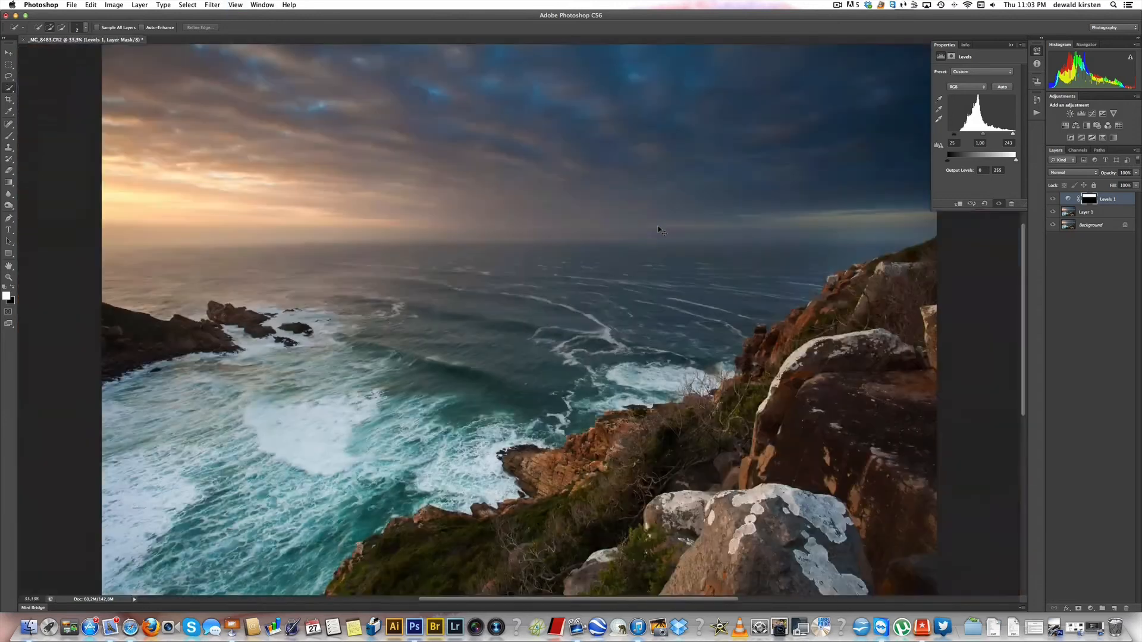
left_click(1054, 200)
left_click(1053, 199)
left_click(1054, 199)
left_click(1054, 200)
left_click(1053, 200)
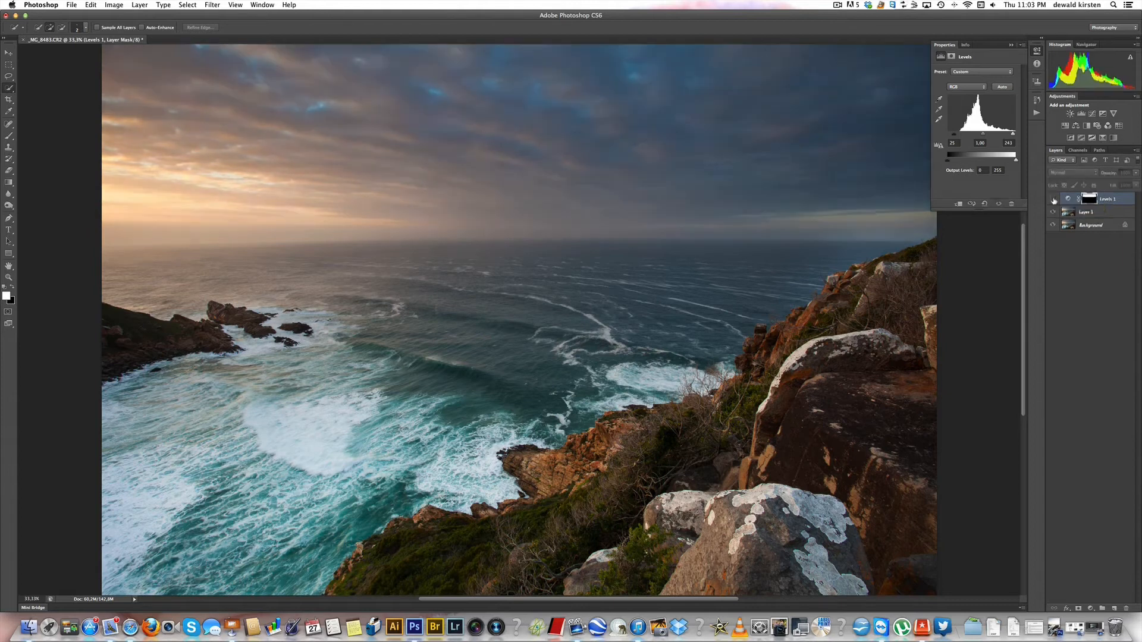
left_click(1054, 201)
left_click(1053, 200)
left_click(1053, 199)
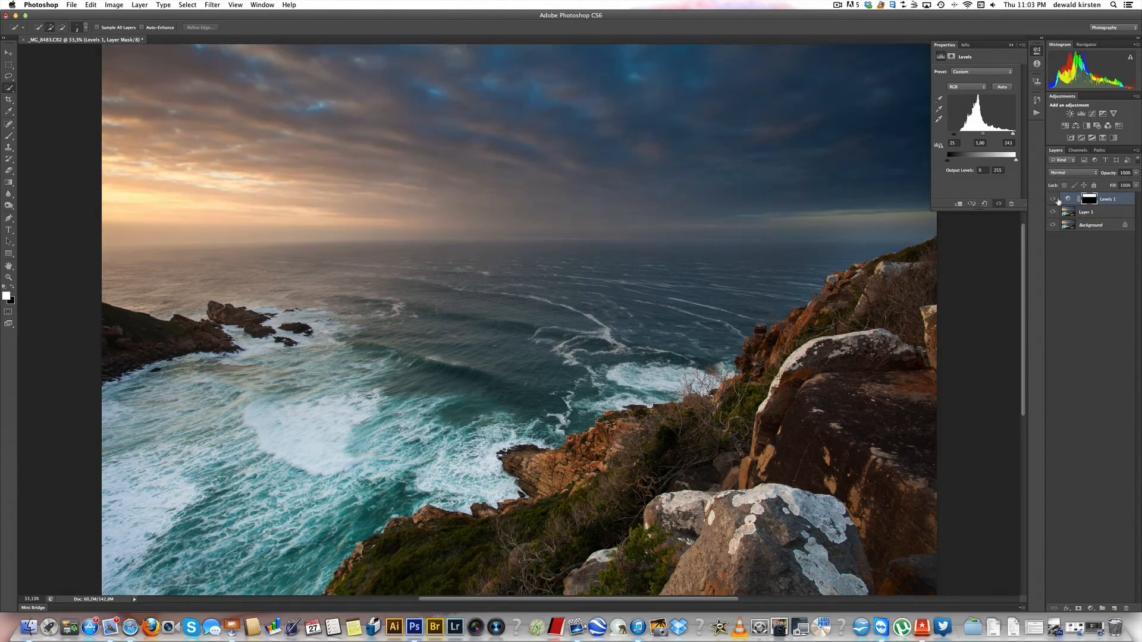
Add a Brightness/Contrast adjustment using the Levels mask's sky selection, with brightness and contrast both 11, and compare it on and off.
left_click(1090, 202, "super")
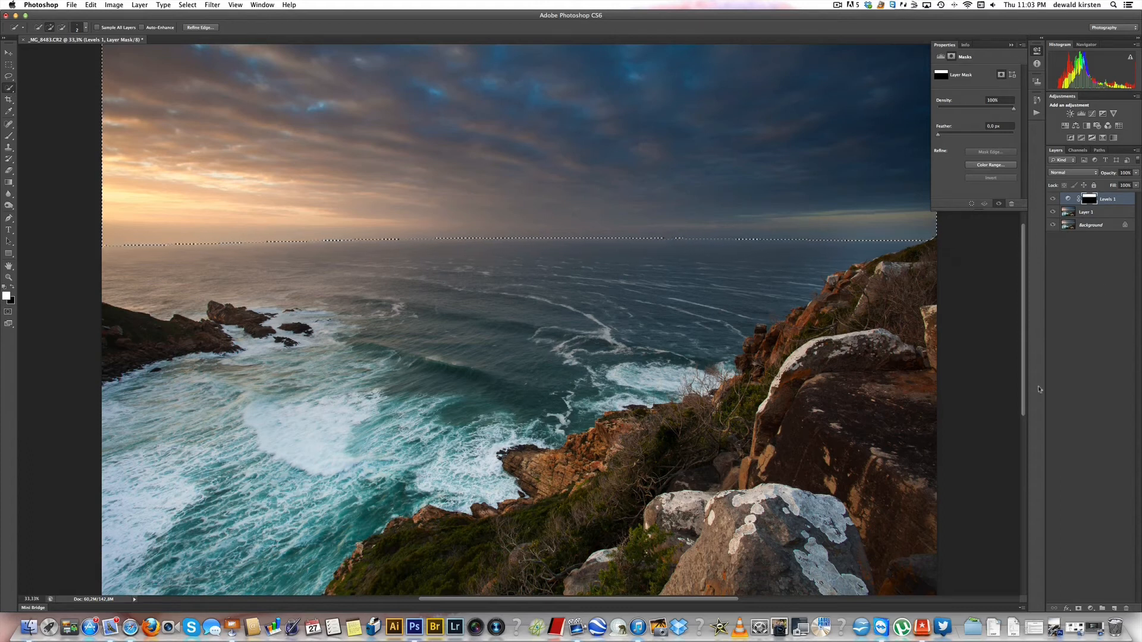
left_click(1090, 609)
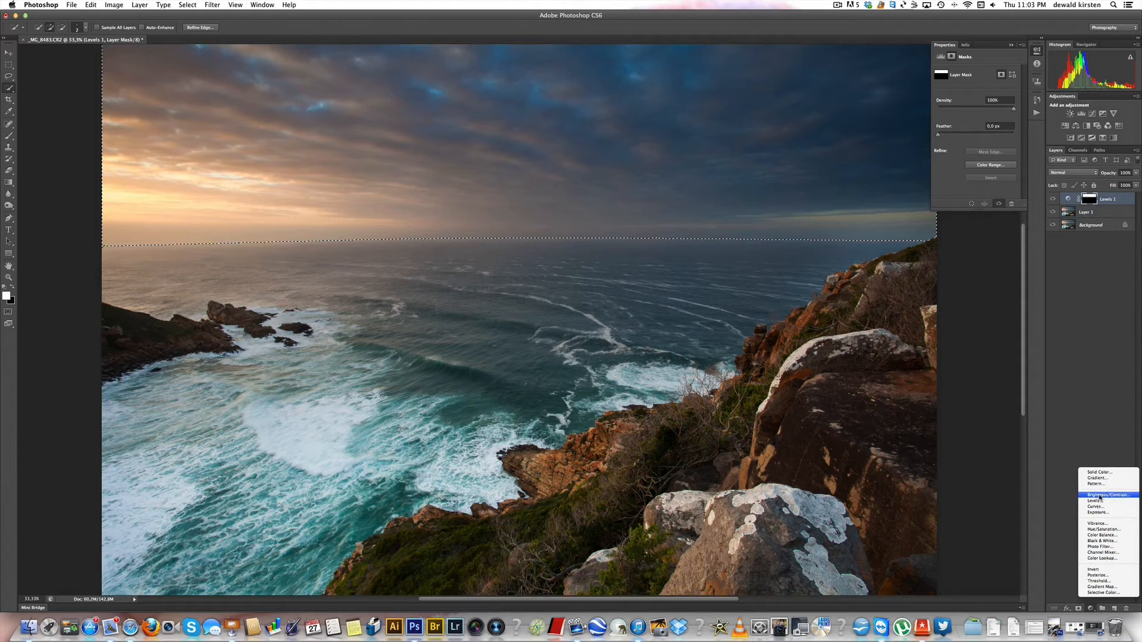
left_click(1099, 496)
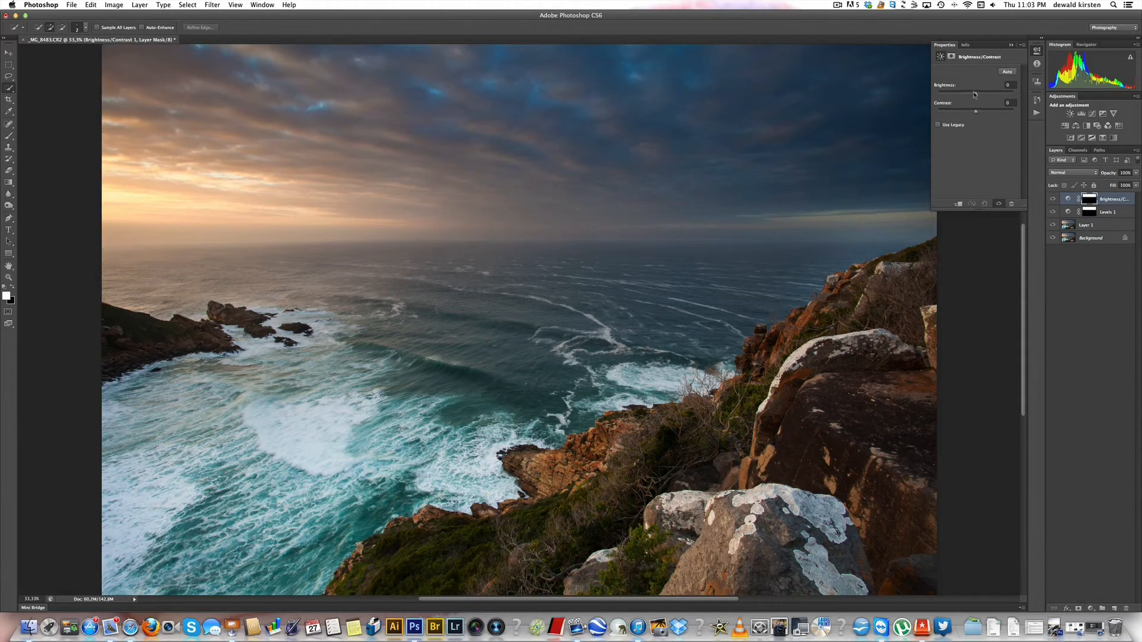
left_click_drag(977, 95, 980, 97)
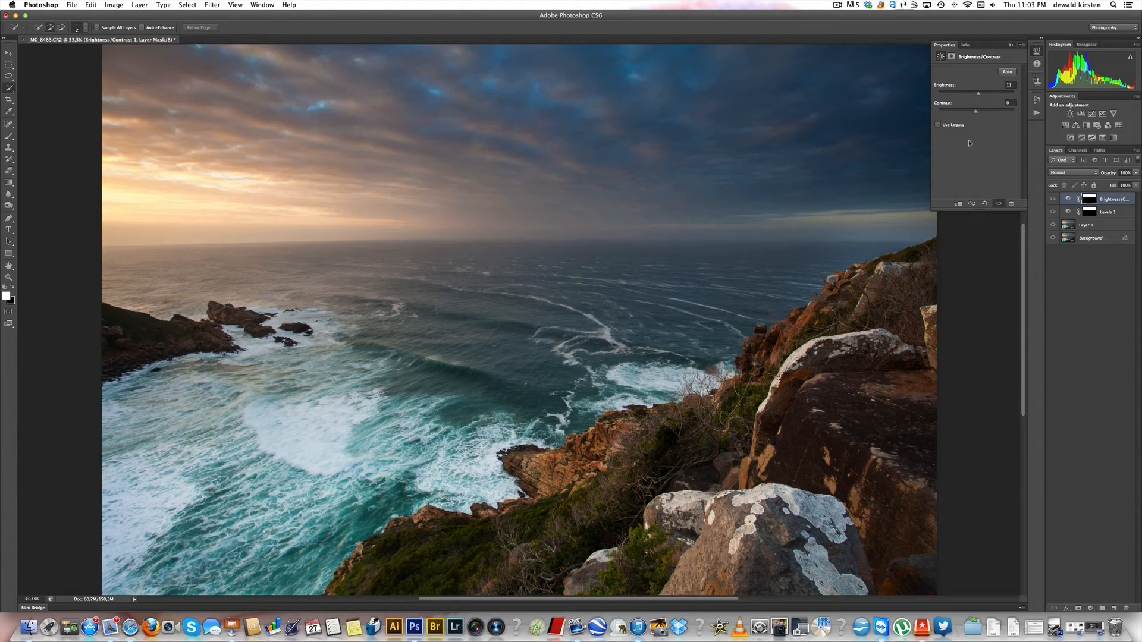
left_click_drag(975, 111, 979, 113)
left_click(1053, 199)
left_click(1053, 202)
left_click(1053, 202)
left_click(1053, 202)
left_click(1053, 202)
left_click(1053, 202)
Load the saved "ocean" channel as a new selection.
left_click(187, 5)
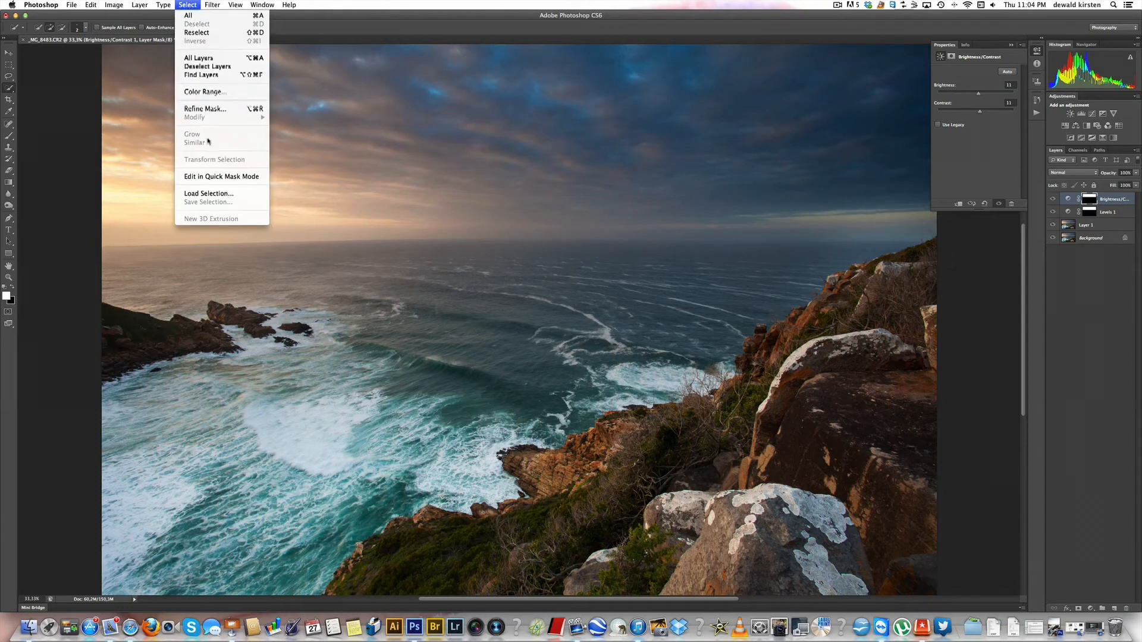
left_click(208, 193)
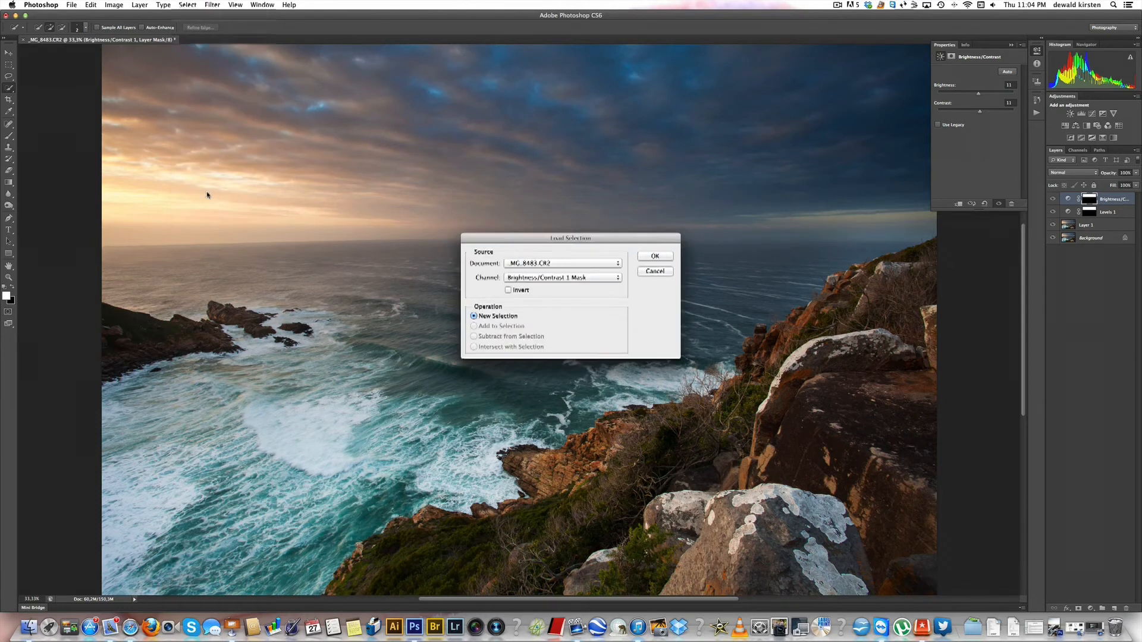
left_click(589, 278)
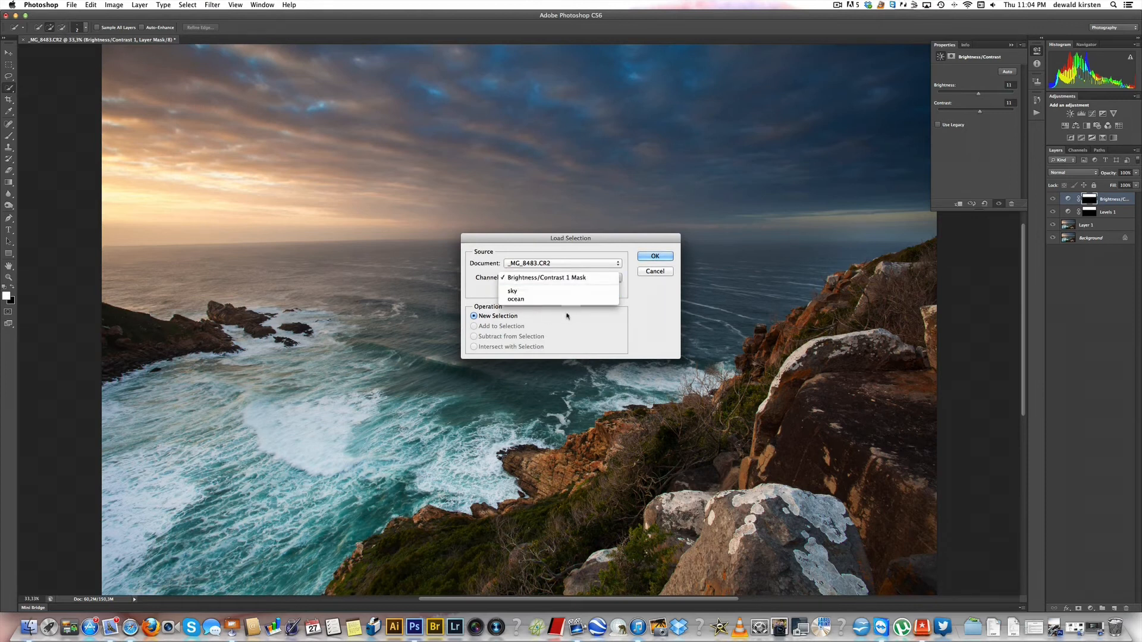
left_click(529, 299)
left_click(654, 257)
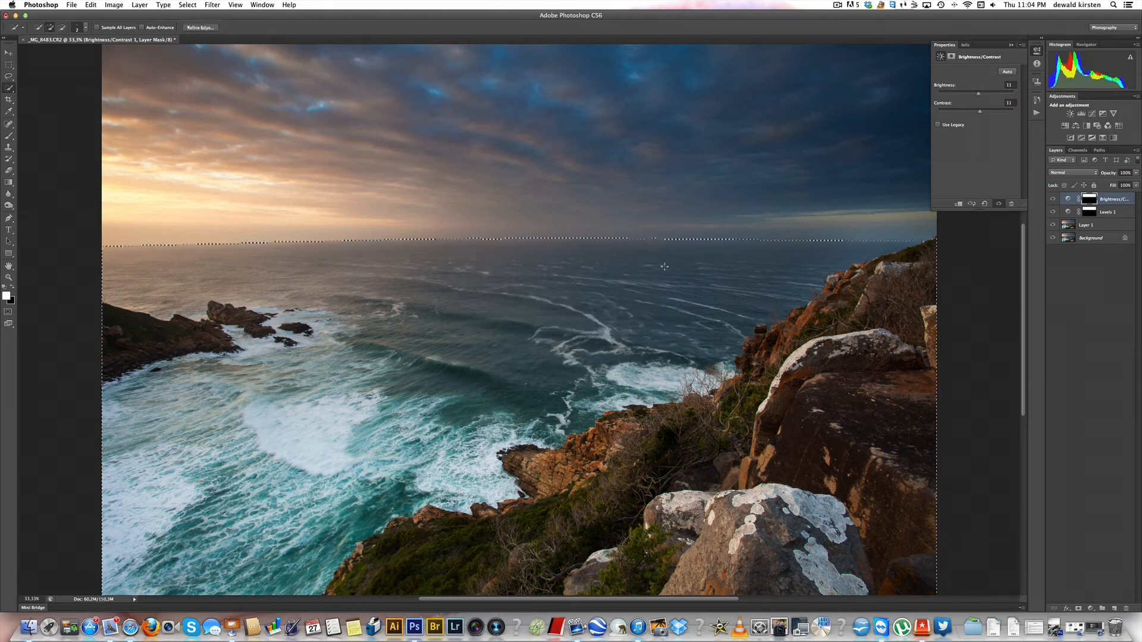
Add a Levels adjustment masked to the ocean area, with black input 0 and white input 233.
key("super+minus")
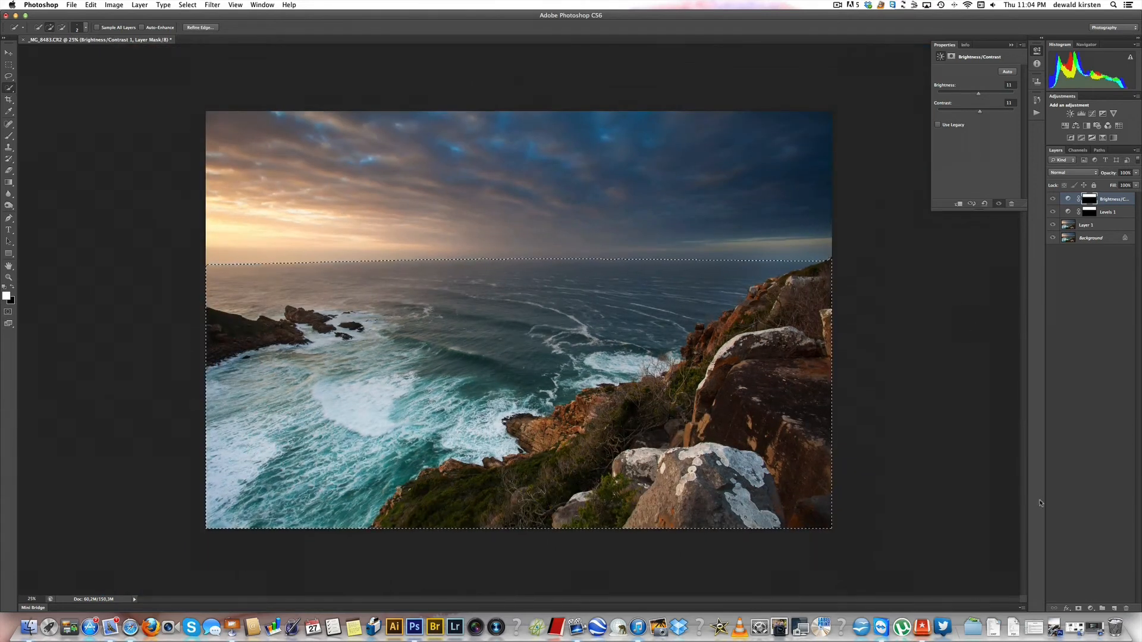
left_click(1090, 609)
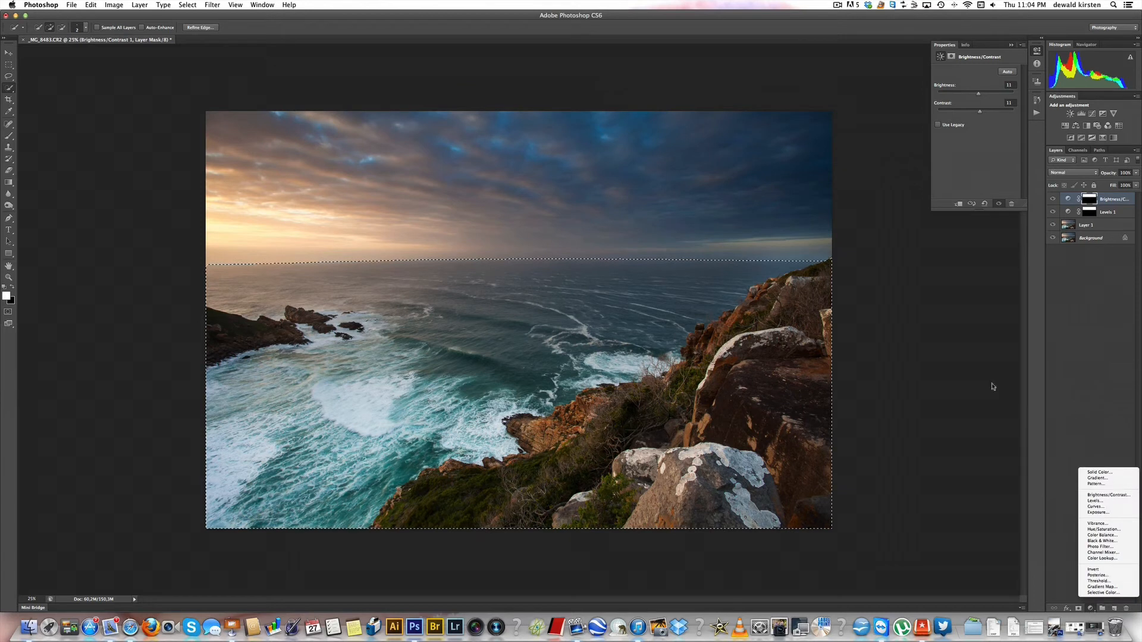
left_click(1099, 502)
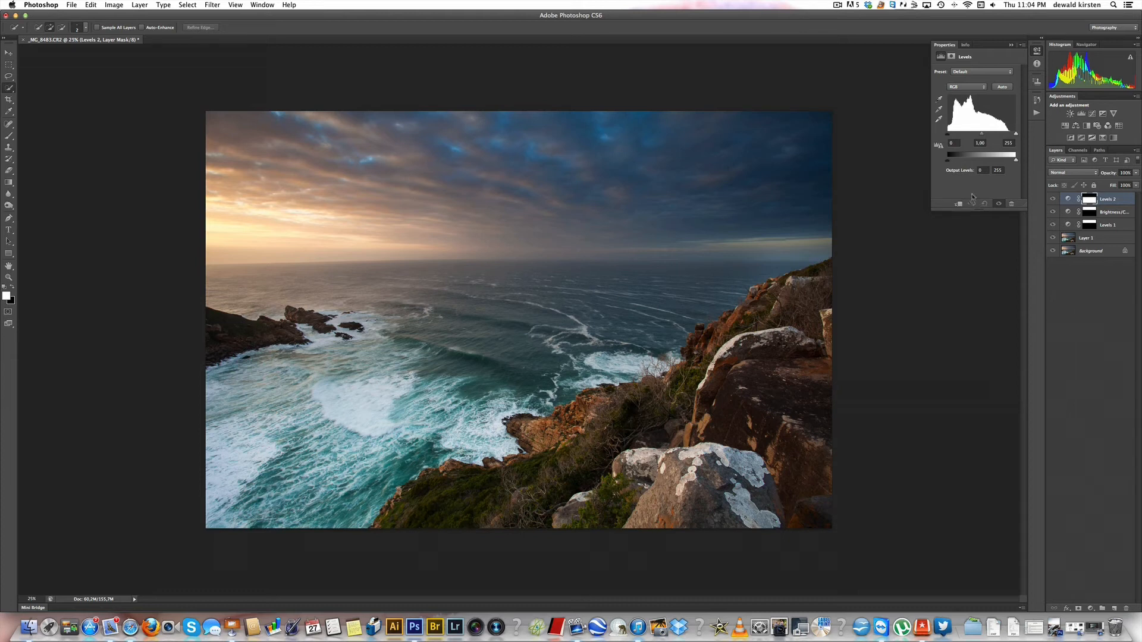
left_click_drag(1013, 136, 1010, 136)
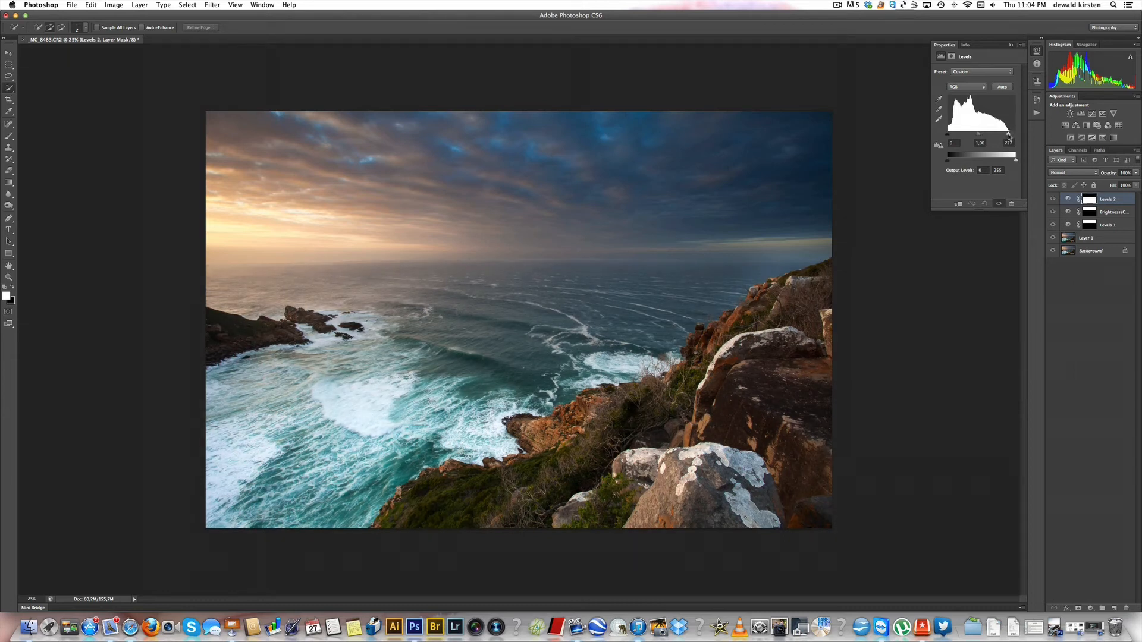
mouse_move(1009, 136)
left_mouse_down()
mouse_move(990, 135)
mouse_move(1011, 136)
left_mouse_up()
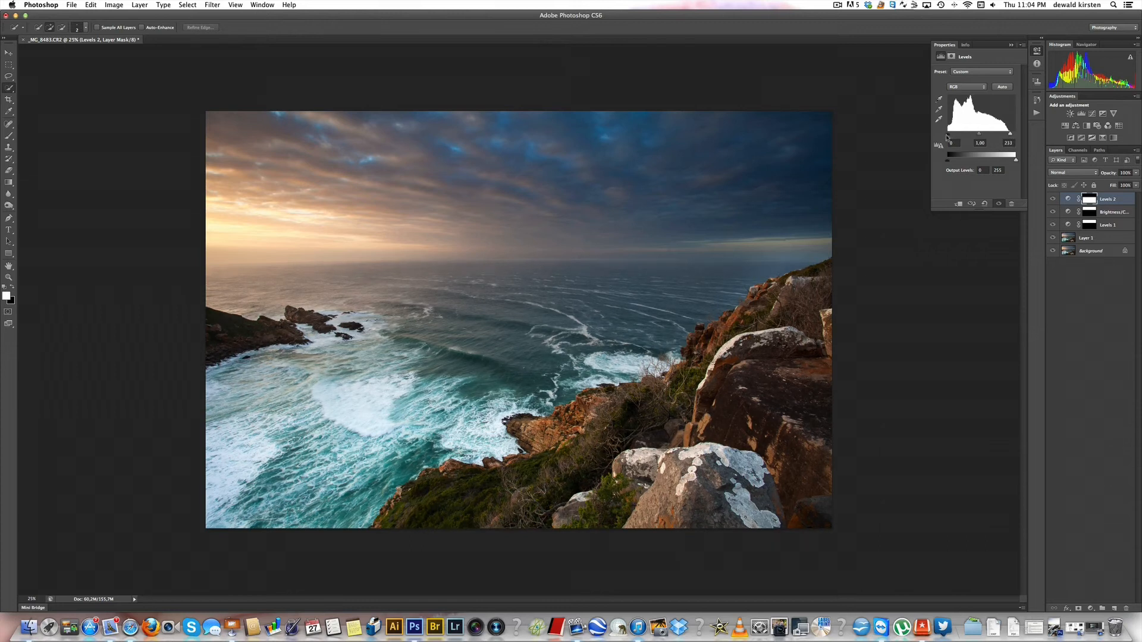
left_click_drag(948, 137, 947, 138)
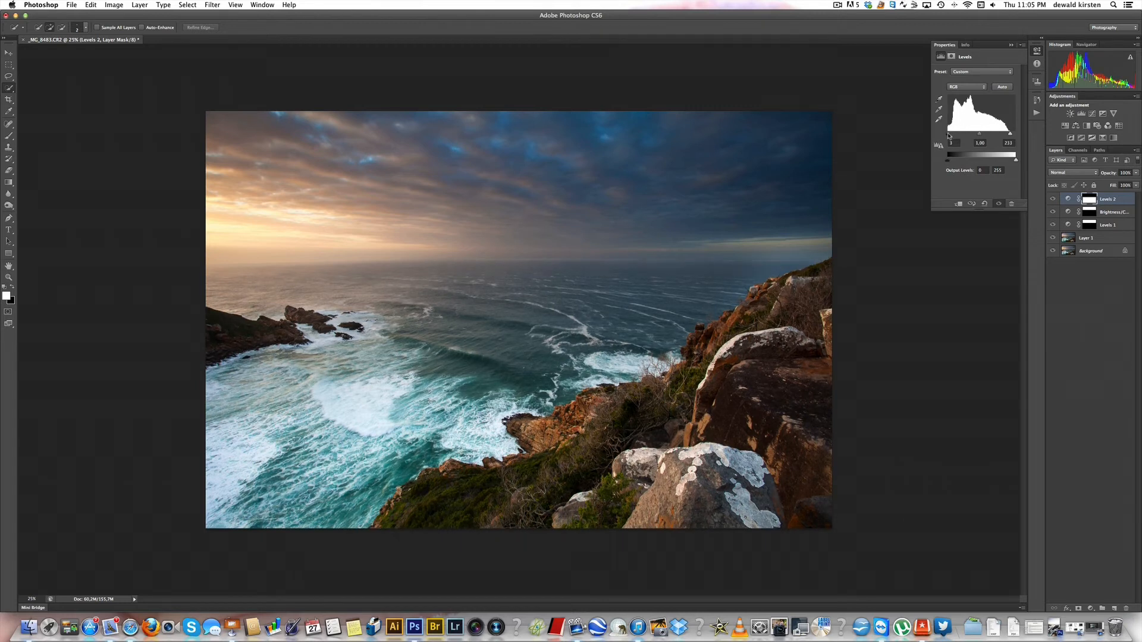
Compare the photo with and without the ocean Levels adjustment and set its white input to 240.
left_click(1053, 199)
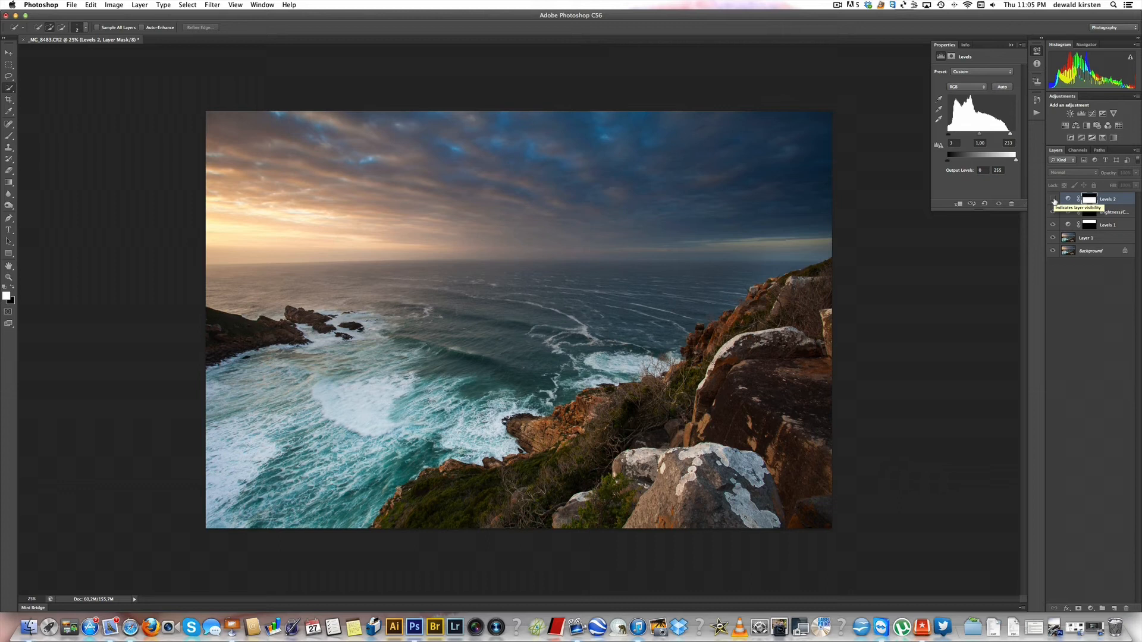
left_click(1054, 199)
left_click(1053, 199)
left_click(1053, 199)
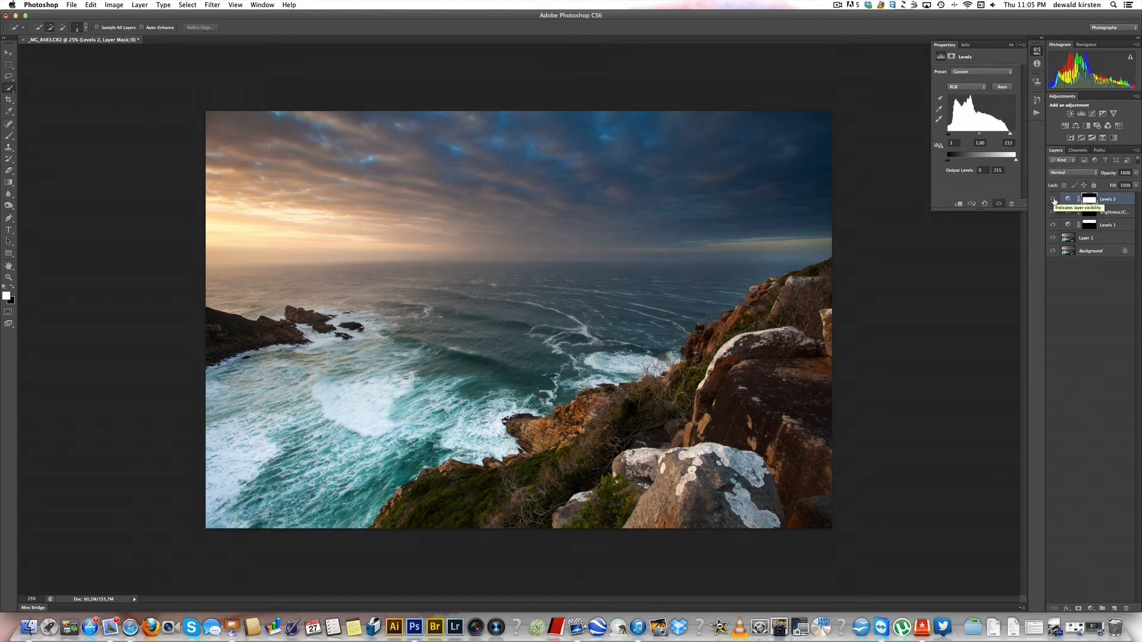
left_click(1053, 199)
left_click(1053, 199)
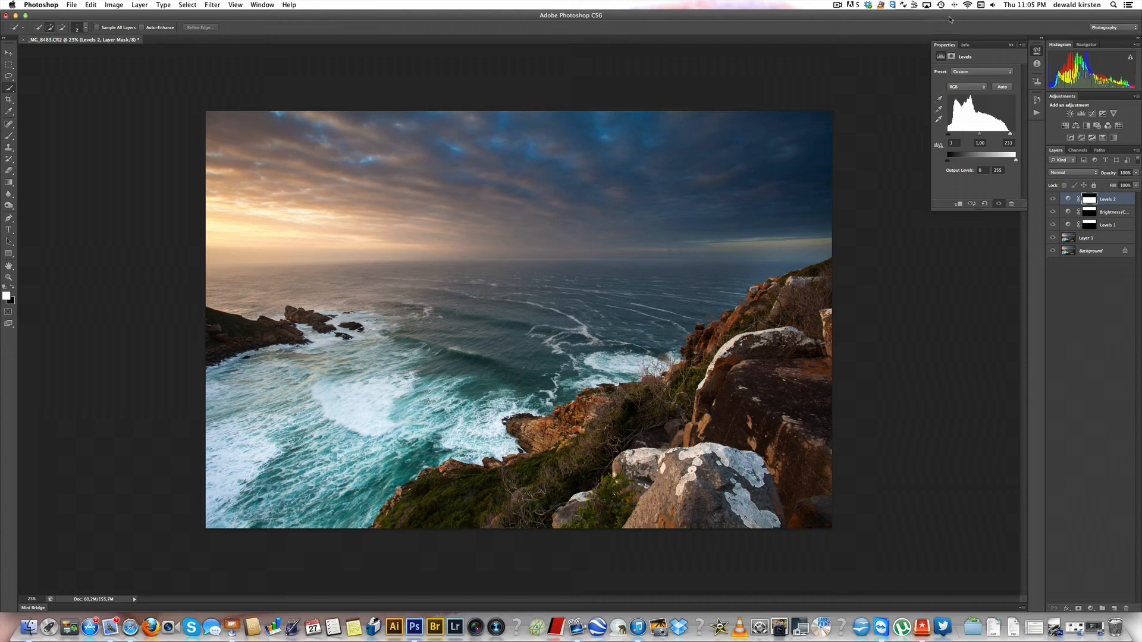
left_click_drag(1011, 138, 1013, 138)
left_click(1053, 201)
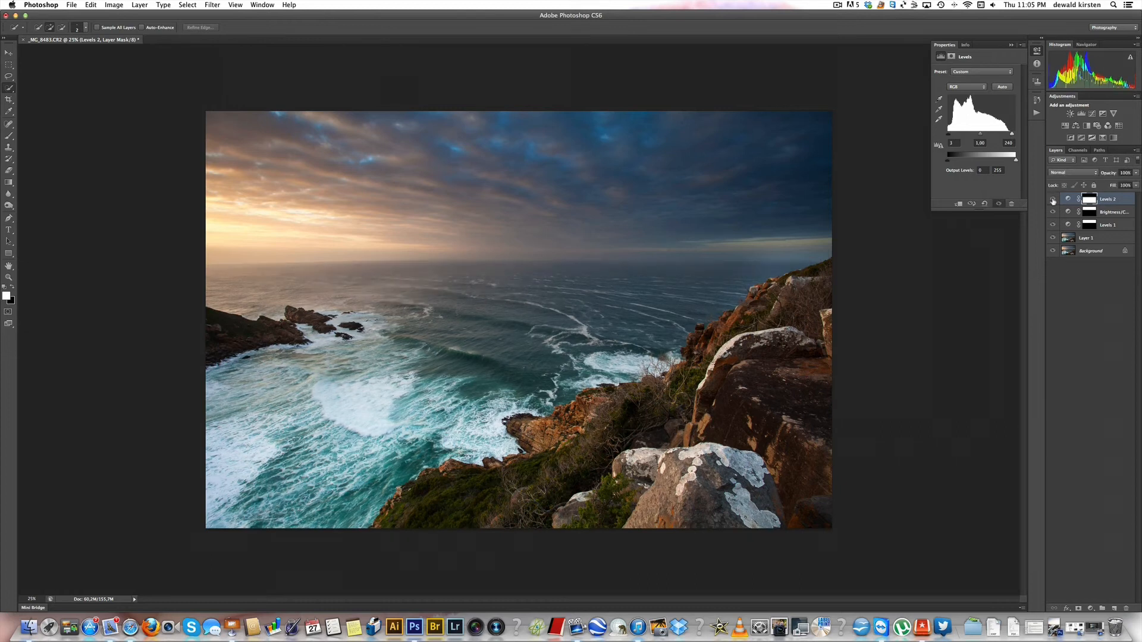
left_click(1052, 201)
left_click(1052, 201)
Show the ocean Levels mask and paint black over the foreground rocks area with an enlarged soft brush at 21% opacity.
key("x")
left_click(9, 136)
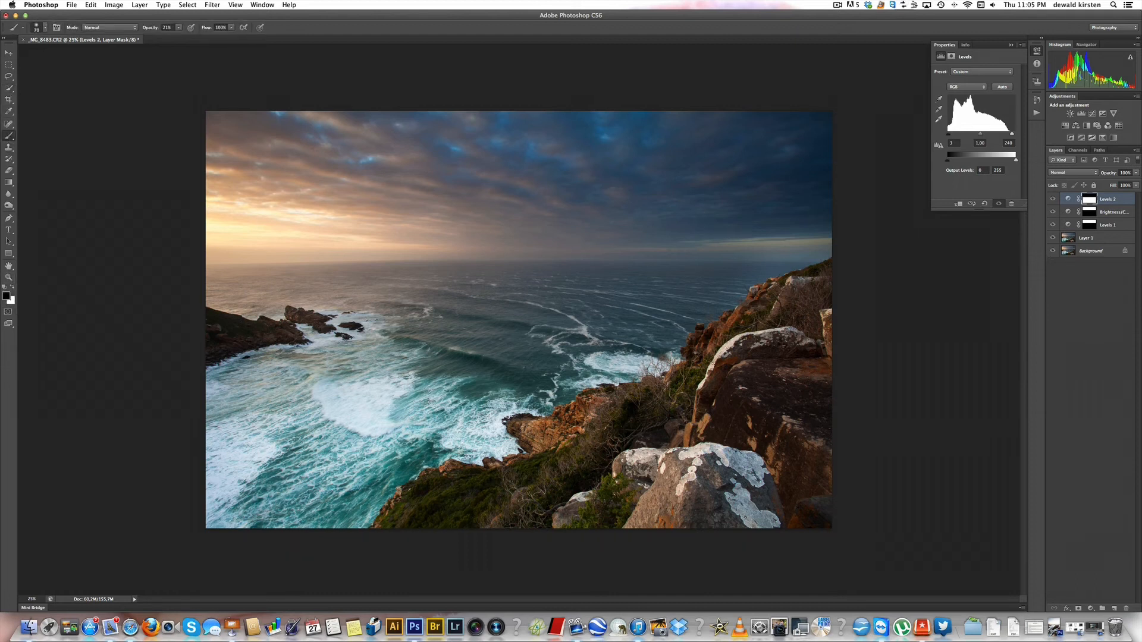
key("bracketright")
key("bracketright")
key("bracketright")
key("bracketright")
key("bracketright")
key("bracketright")
key("bracketright")
key("bracketright")
key("bracketright")
key("bracketright")
key("bracketright")
left_click(1089, 202, "alt")
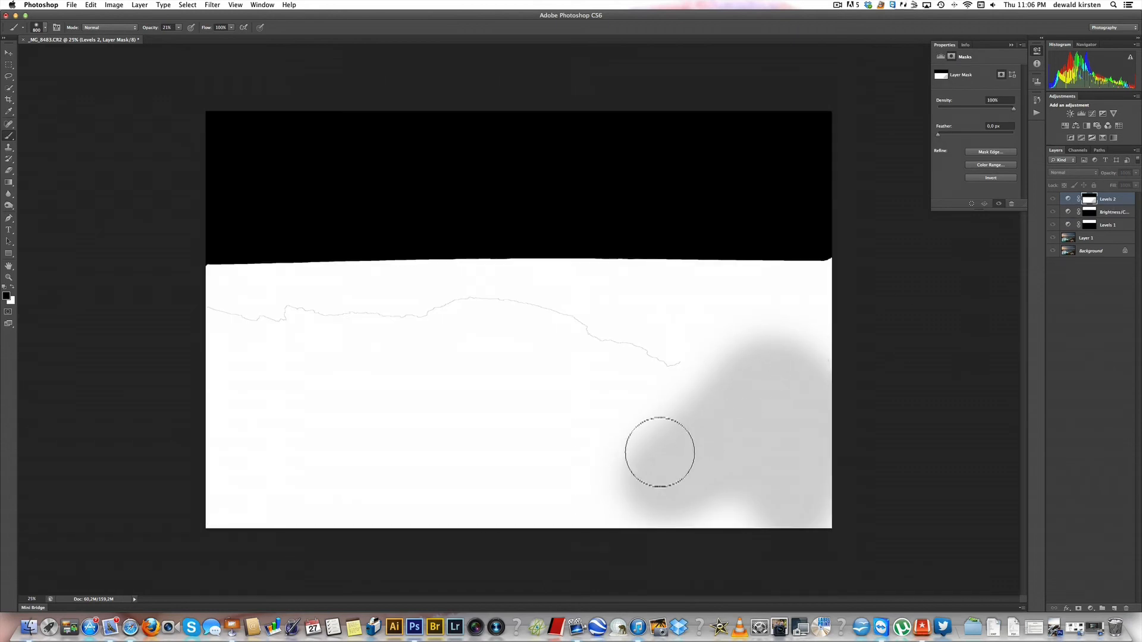
mouse_move(795, 372)
left_mouse_down()
mouse_move(744, 477)
mouse_move(685, 521)
mouse_move(799, 428)
mouse_move(756, 524)
mouse_move(796, 408)
mouse_move(803, 496)
mouse_move(816, 375)
mouse_move(700, 491)
mouse_move(697, 468)
mouse_move(732, 440)
mouse_move(721, 499)
mouse_move(731, 518)
mouse_move(812, 354)
mouse_move(828, 348)
mouse_move(795, 382)
left_mouse_up()
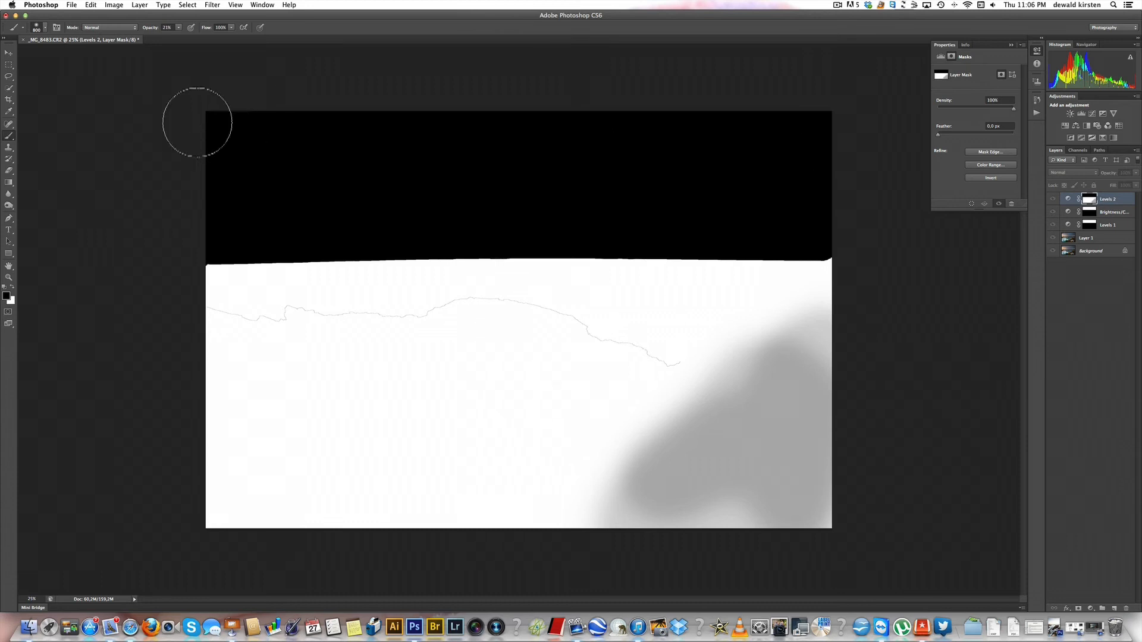
Raise the brush opacity to 77%, paint black over the foreground rocks on the ocean Levels mask, and return to the photo.
left_click(178, 28)
mouse_move(805, 398)
left_mouse_down()
mouse_move(719, 474)
mouse_move(761, 502)
mouse_move(836, 420)
mouse_move(655, 499)
mouse_move(765, 492)
left_mouse_up()
left_click_drag(808, 432, 816, 371)
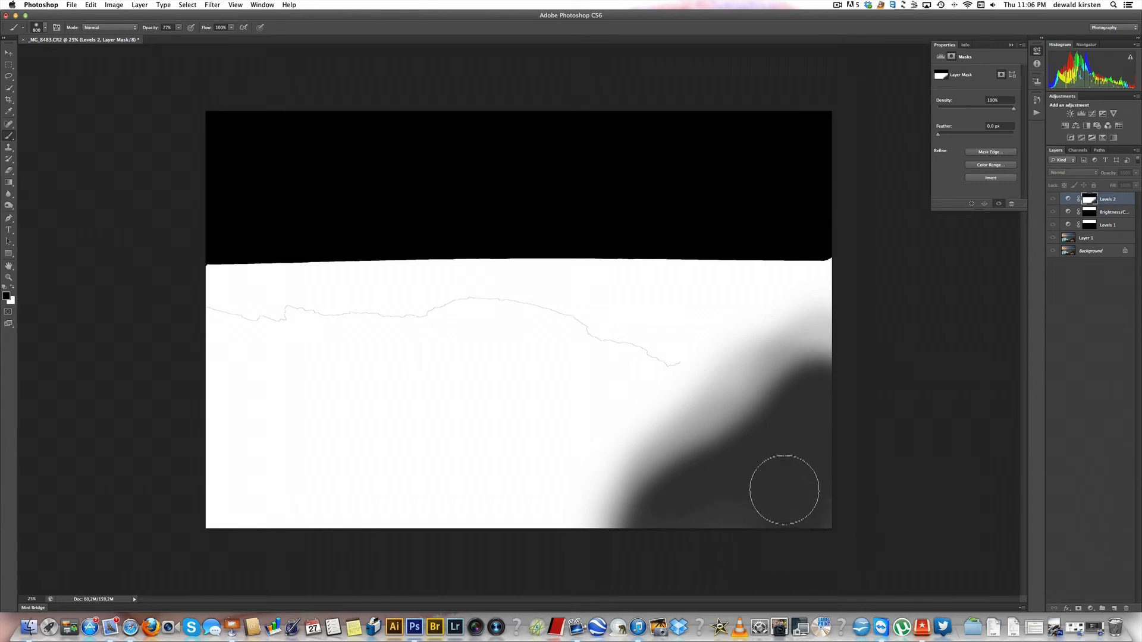
left_click(1091, 202, "alt")
Compare the photo with and without the ocean Levels adjustment after darkening the mask over the foreground rocks.
left_click(1052, 200)
left_click(1052, 200)
left_click(1052, 200)
left_click(1052, 199)
left_click(1052, 200)
left_click(1052, 200)
left_click(1052, 200)
left_click(1052, 200)
left_click(1052, 200)
left_click(1052, 200)
left_click(1052, 200)
left_click(1052, 201)
left_click(1052, 201)
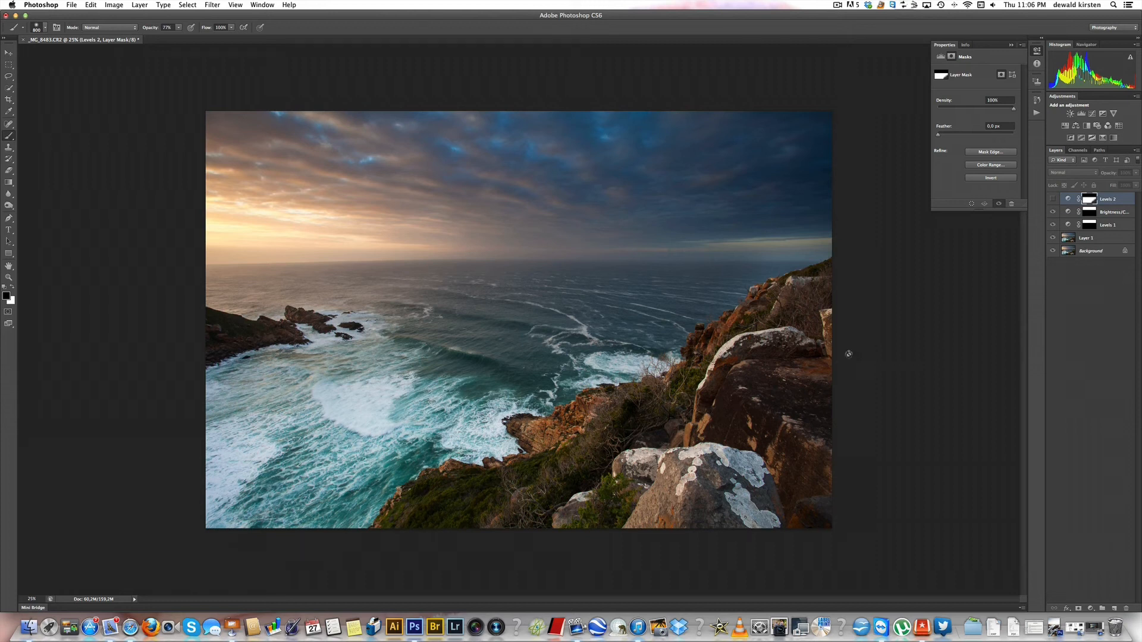
left_click(1052, 200)
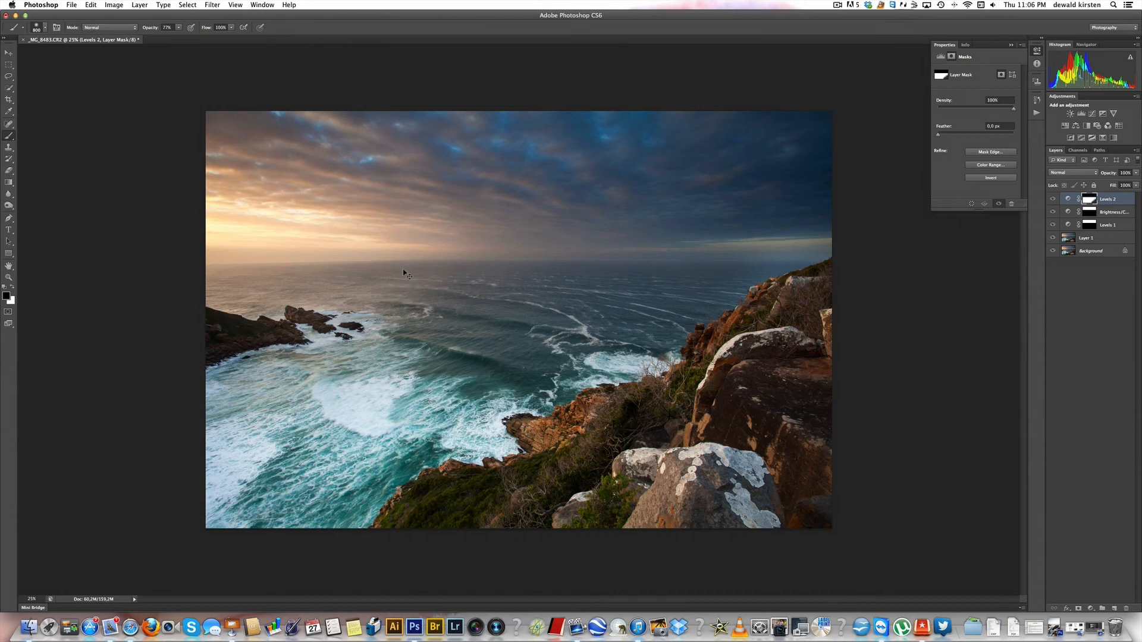
Paint black along the whole horizon line on the ocean Levels mask with a 150 px soft brush at 15% opacity.
key("super+equal")
key("super+equal")
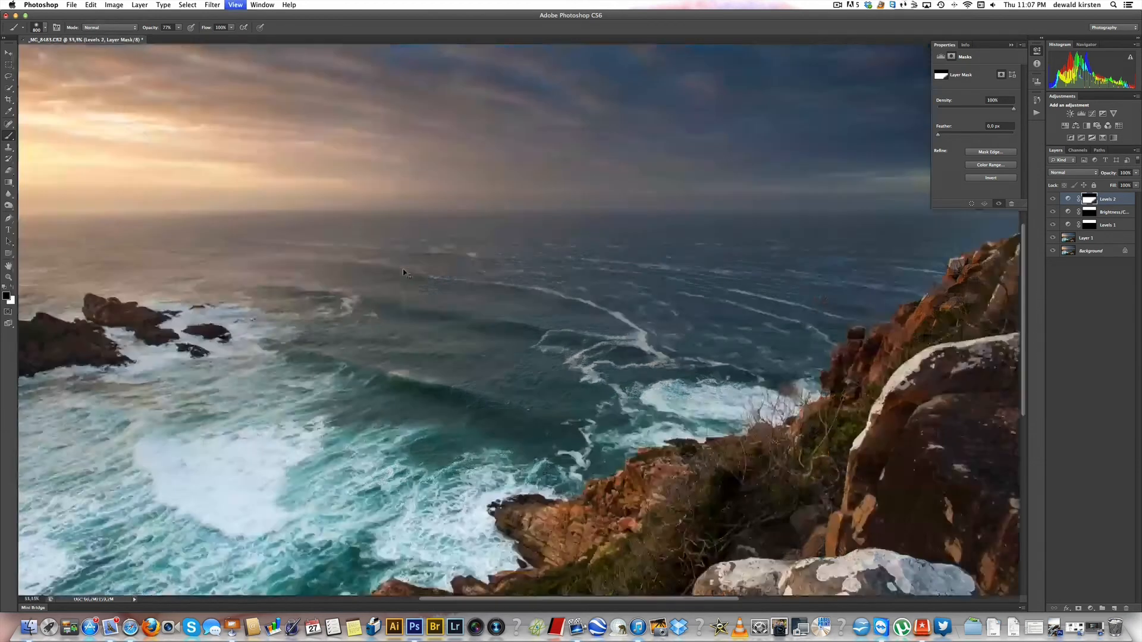
key("super+equal")
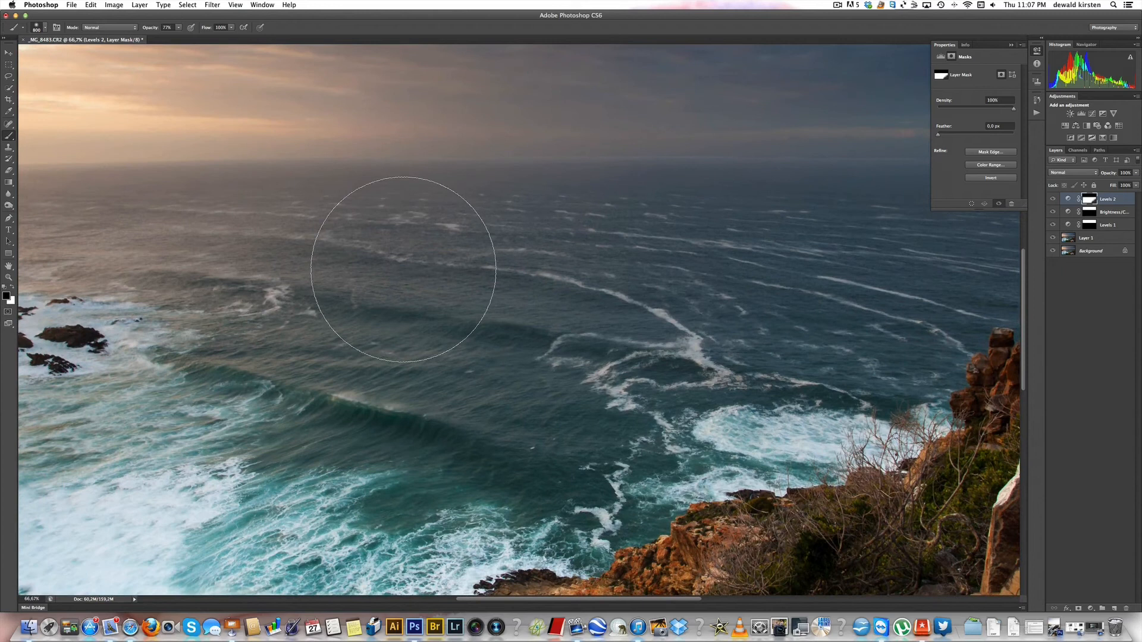
key("bracketleft")
key("bracketleft")
key("bracketleft")
key("bracketleft")
key("bracketleft")
key("bracketleft")
key("bracketleft")
key("bracketleft")
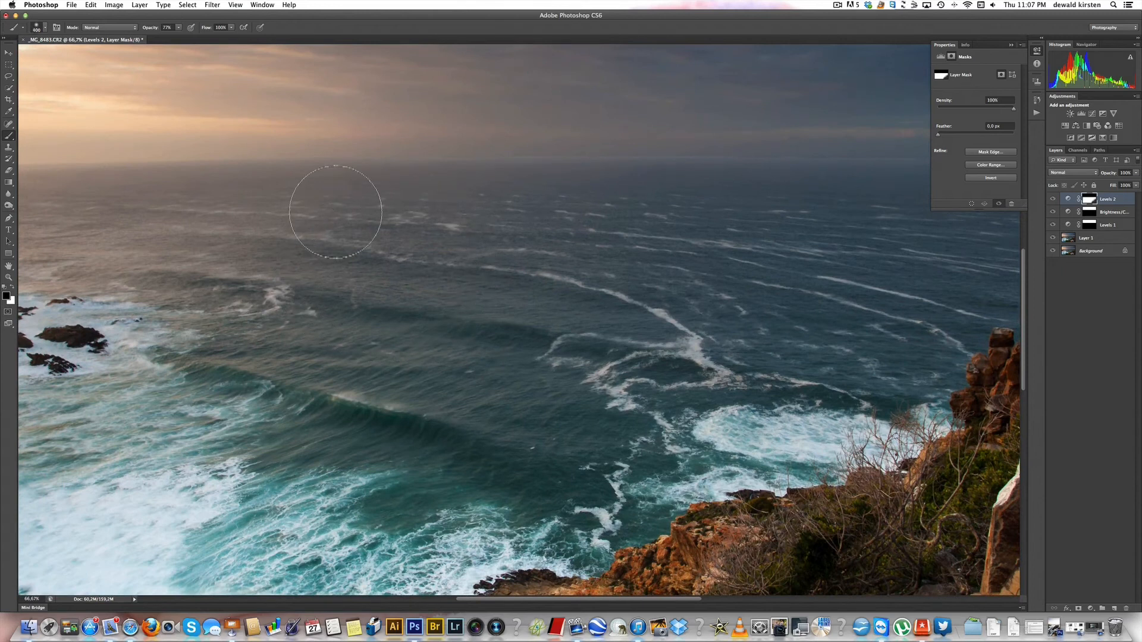
key("bracketleft")
left_click_drag(177, 31, 163, 38)
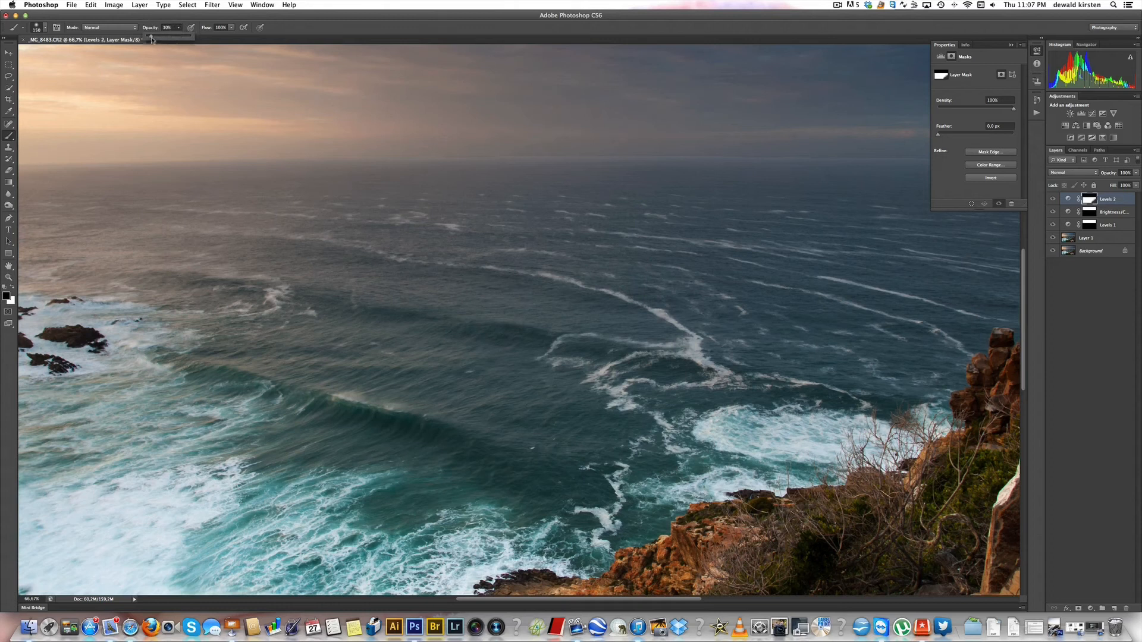
mouse_move(109, 164)
left_mouse_down()
mouse_move(352, 169)
mouse_move(142, 166)
left_mouse_up()
scroll(146, 164, "right", 5)
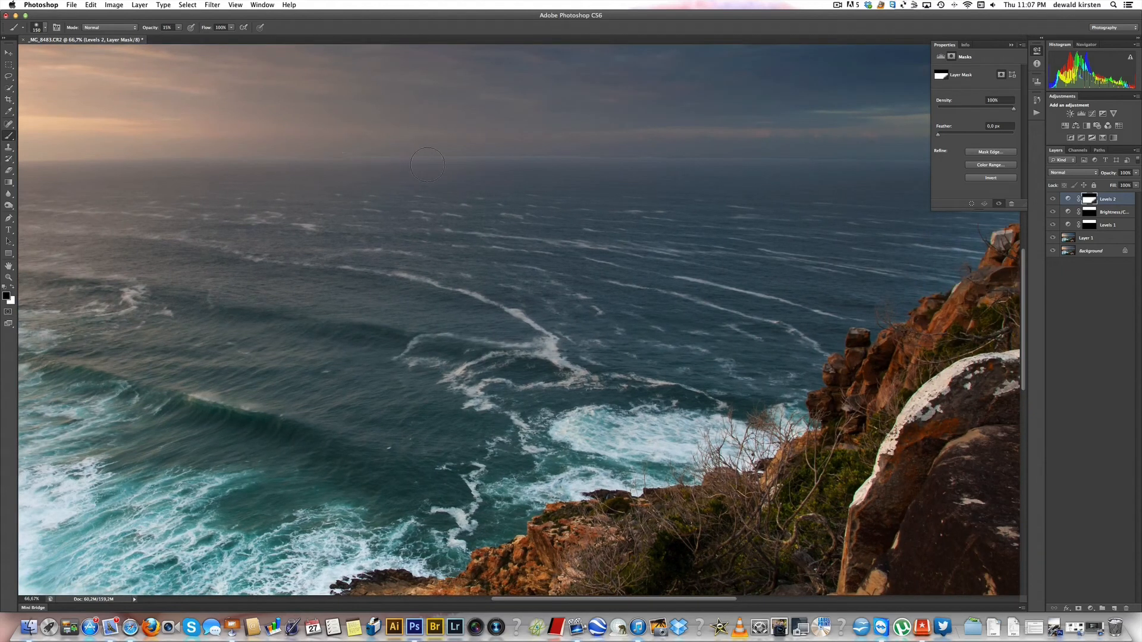
scroll(458, 158, "right", 4)
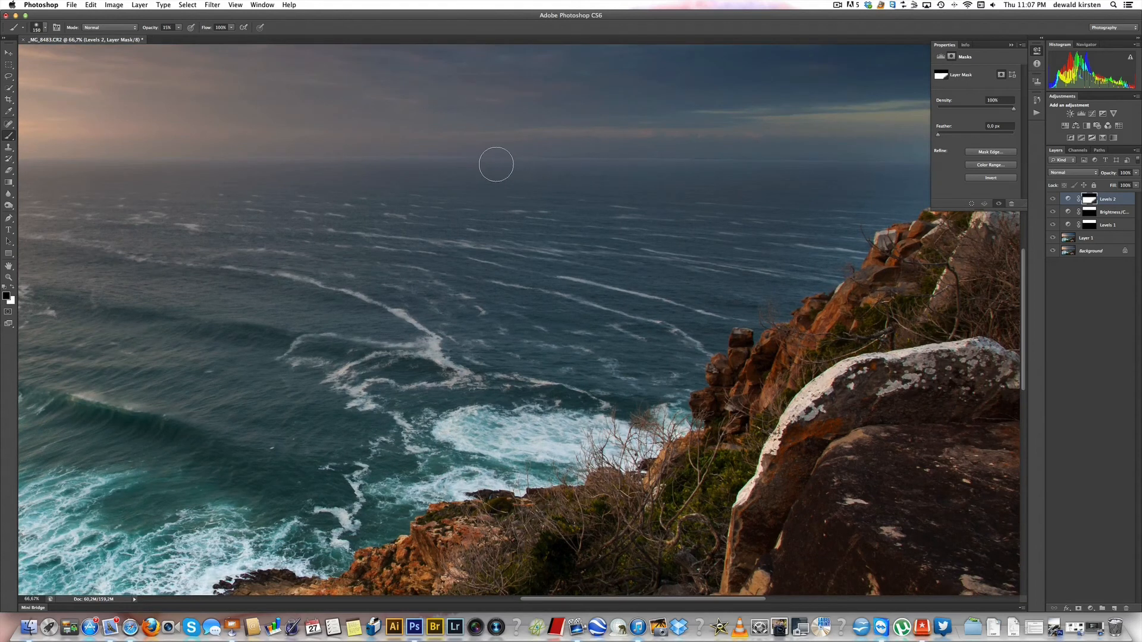
scroll(496, 164, "right", 4)
scroll(496, 164, "right", 1)
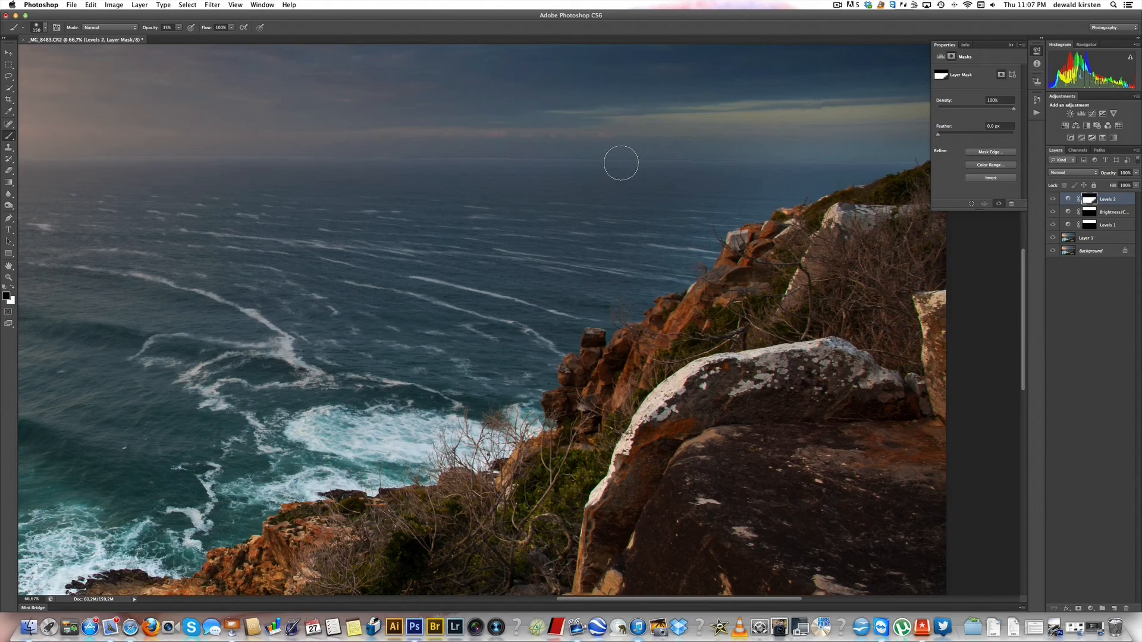
scroll(620, 161, "right", 3)
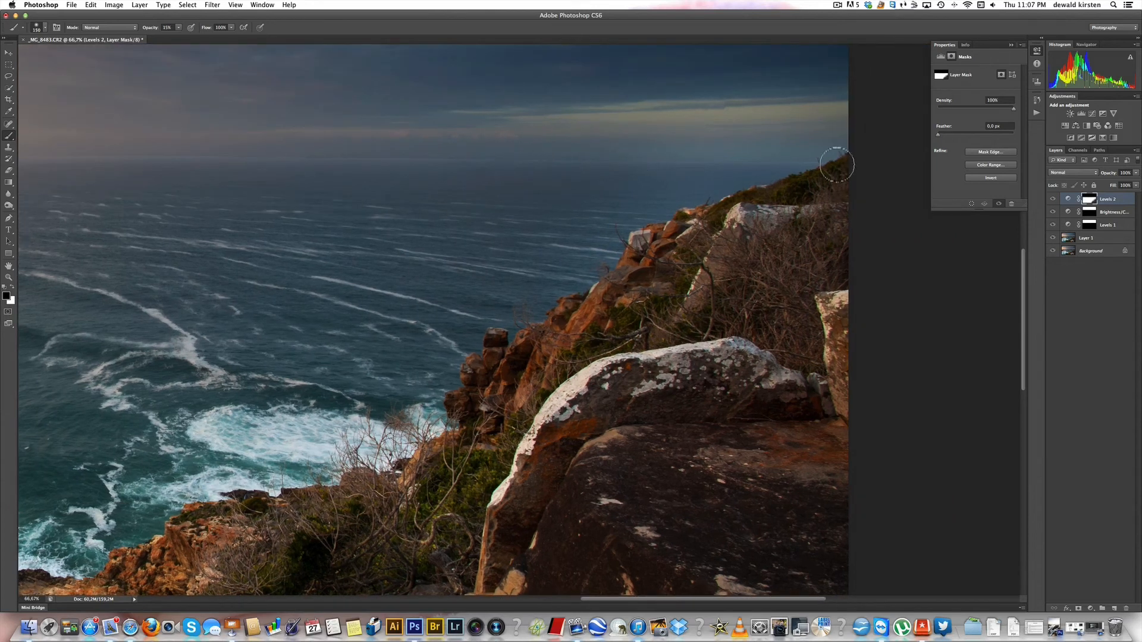
scroll(699, 162, "left", 10)
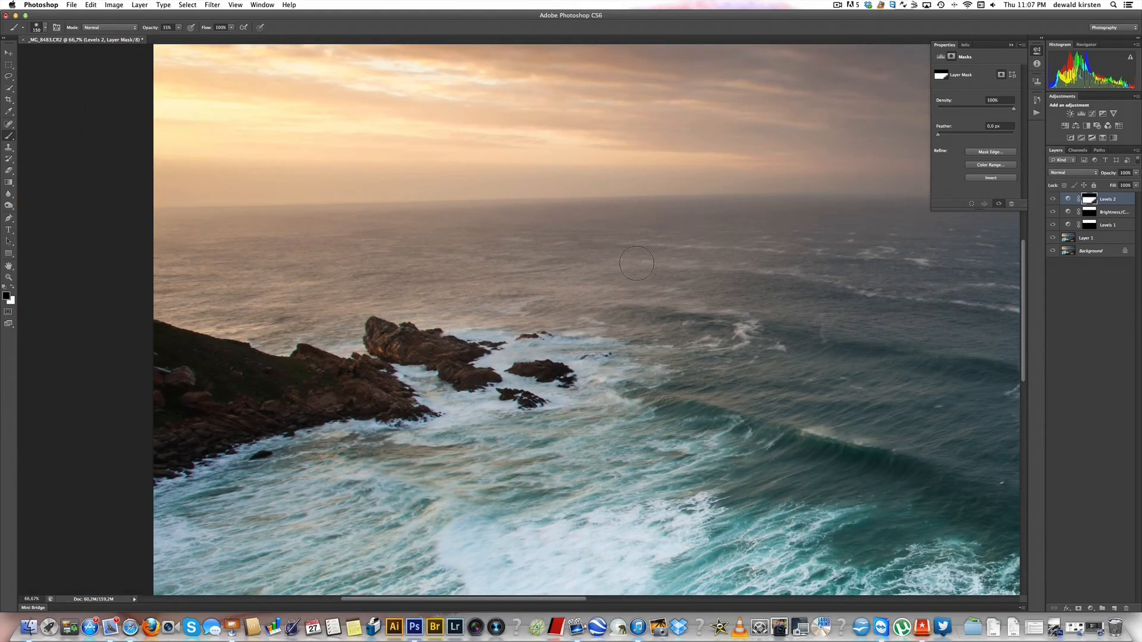
Check the whole photo with the ocean Levels adjustment hidden and shown to judge the softened horizon.
key("super+minus")
key("super+minus")
key("super+minus")
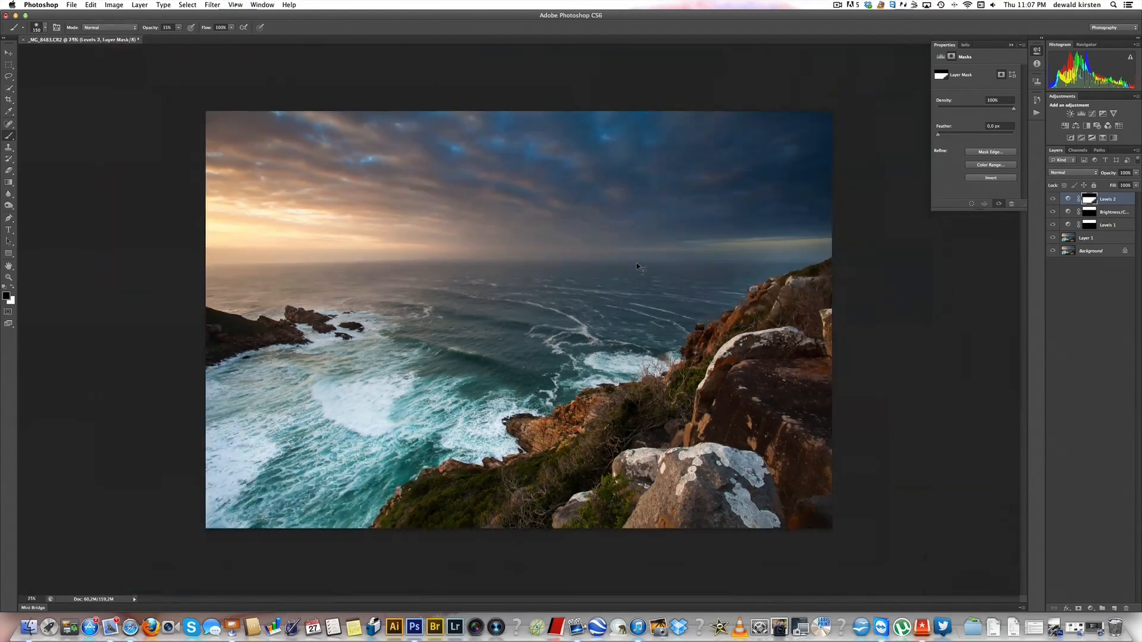
left_click(1053, 201)
left_click(1052, 200)
left_click(1051, 200)
left_click(1050, 200)
Load the ocean Levels mask as a selection and extend it over the foreground rocks with the Quick Selection tool.
left_click(1089, 201, "super")
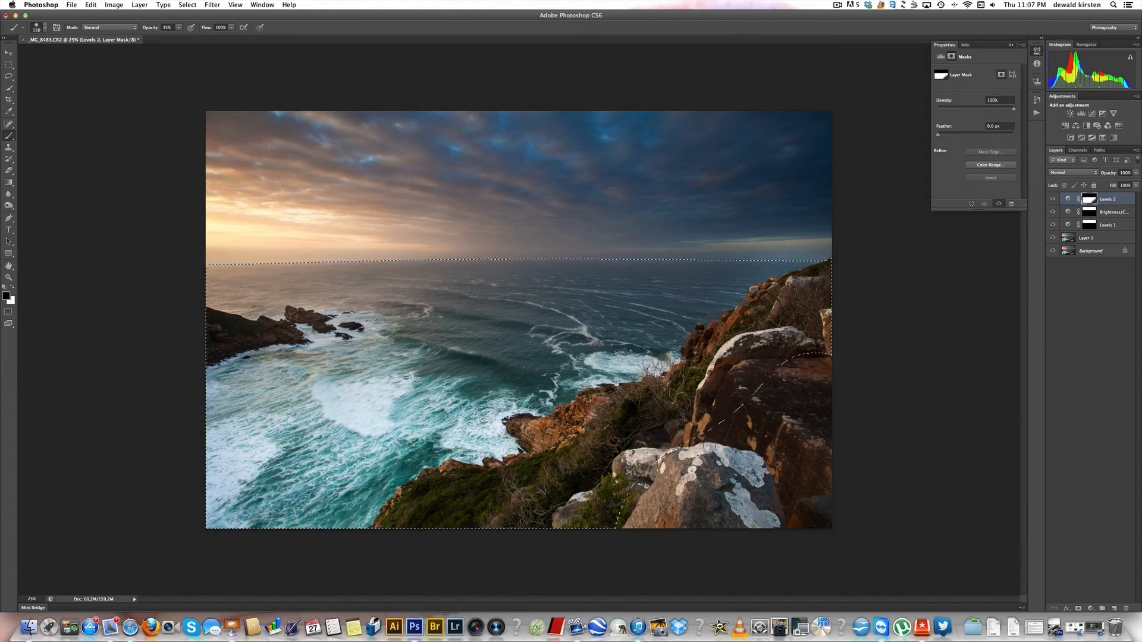
left_click(9, 89)
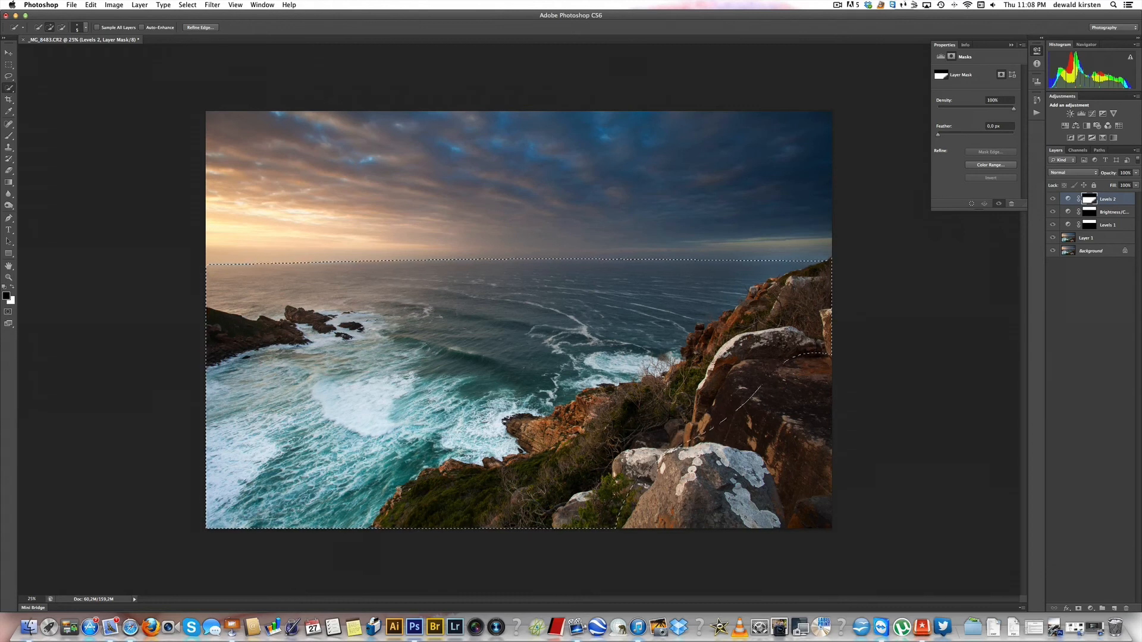
mouse_move(691, 508)
left_mouse_down()
mouse_move(777, 510)
mouse_move(802, 477)
mouse_move(816, 374)
left_mouse_up()
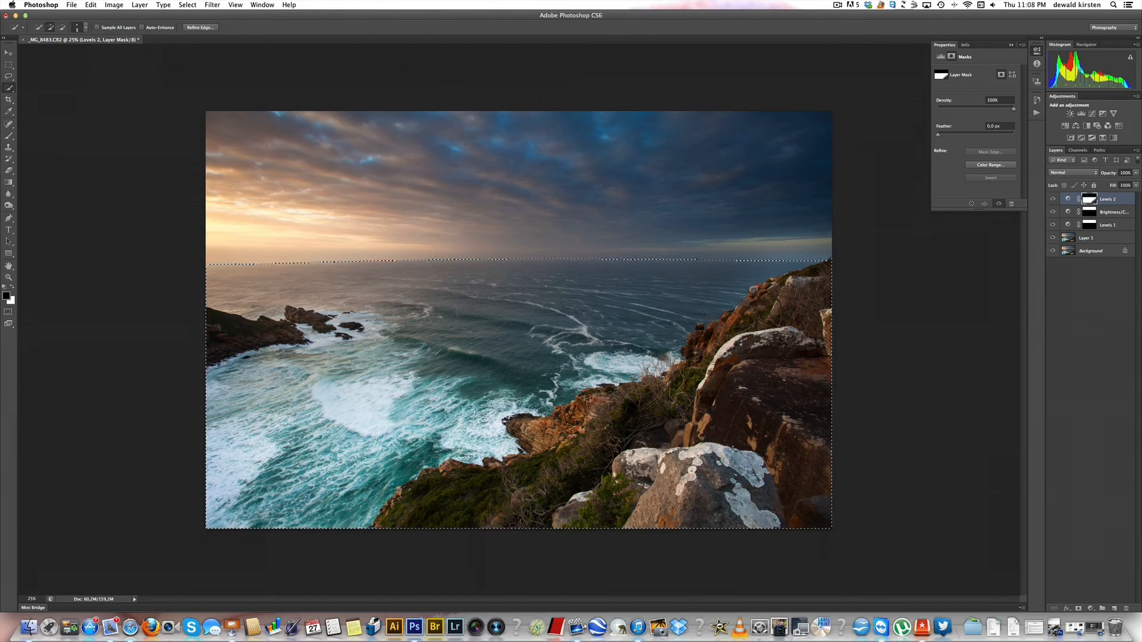
Add a Photo Filter adjustment masked to the selected area, using Warming Filter (85) at a low density with Preserve Luminosity on.
left_click(1090, 608)
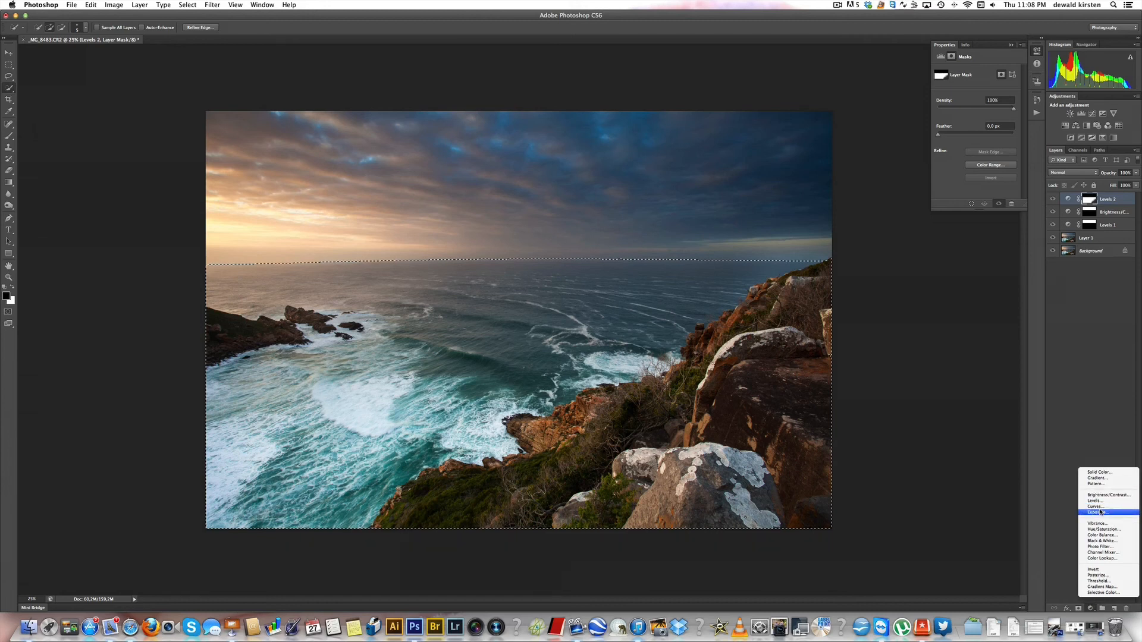
left_click(1101, 548)
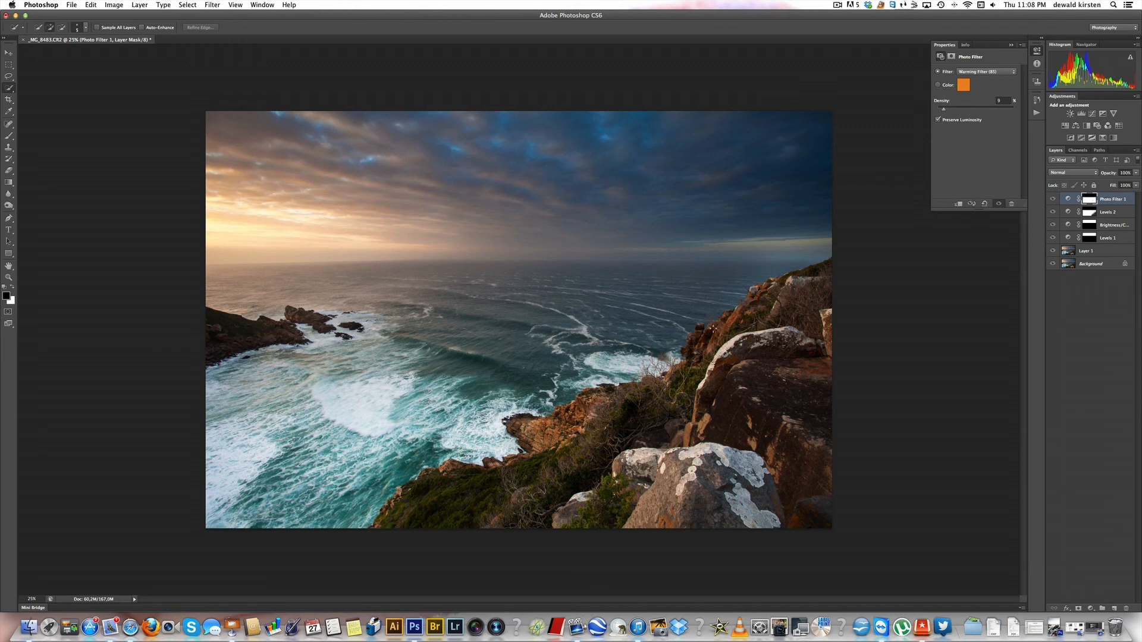
Compare the photo with and without the Photo Filter adjustment, and collapse its properties.
left_click(1054, 200)
left_click(1054, 199)
left_click(1054, 199)
left_click(1054, 199)
left_click(1053, 200)
left_click(1053, 200)
left_click(1054, 199)
left_click(1010, 45)
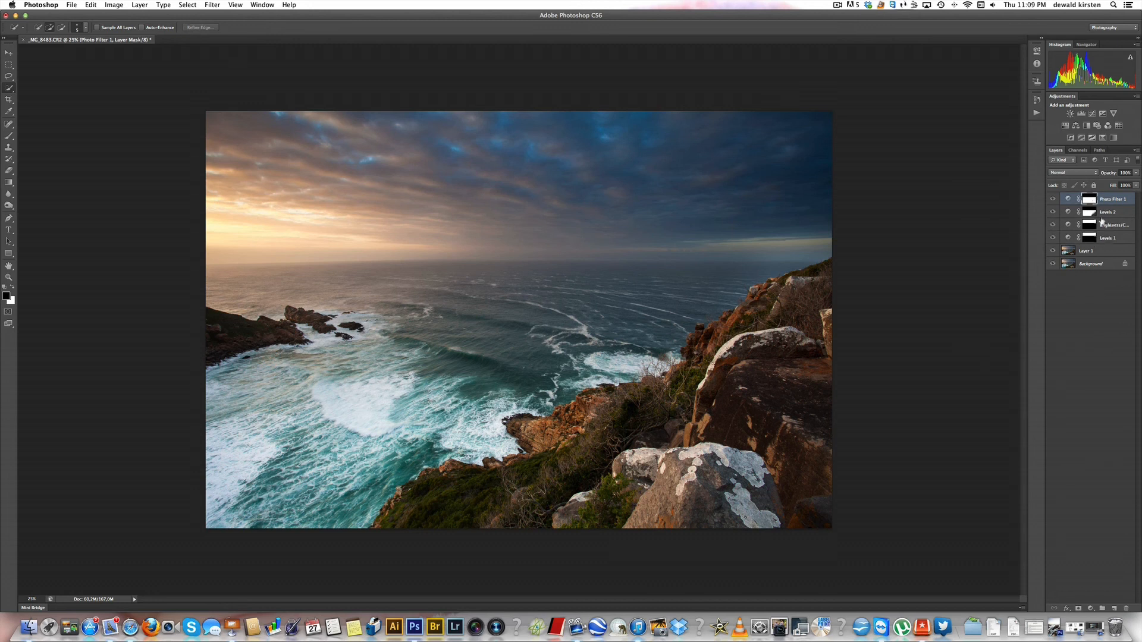
Save the layered image as _MG_8483.tif in Documents in TIFF format, with no image compression and RLE layer compression.
left_click(71, 5)
left_click(84, 101)
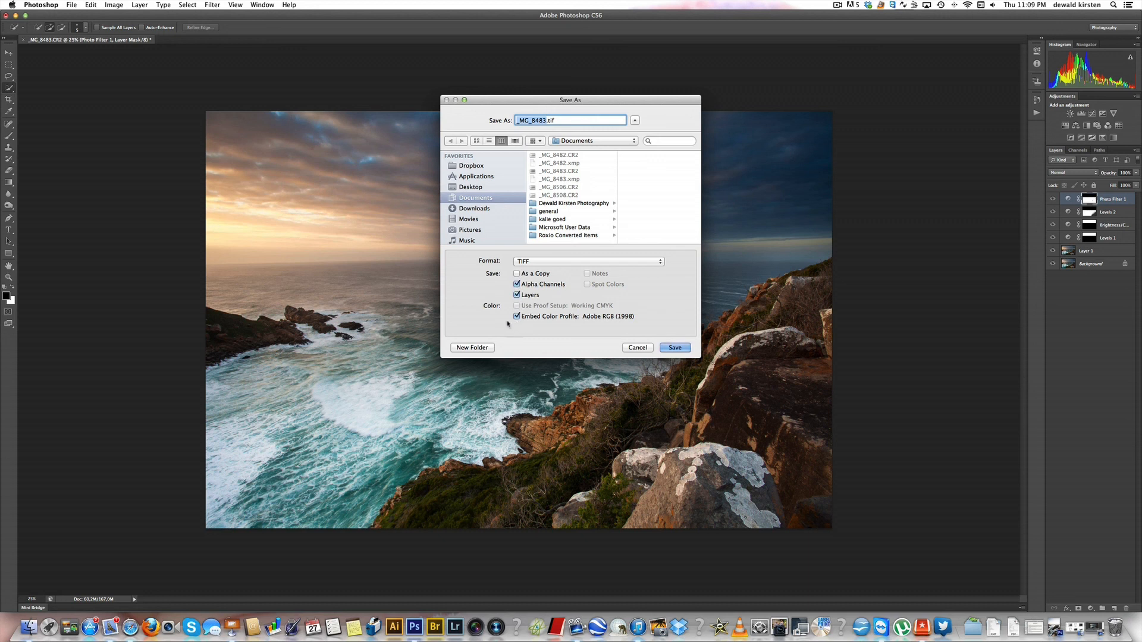
left_click(675, 348)
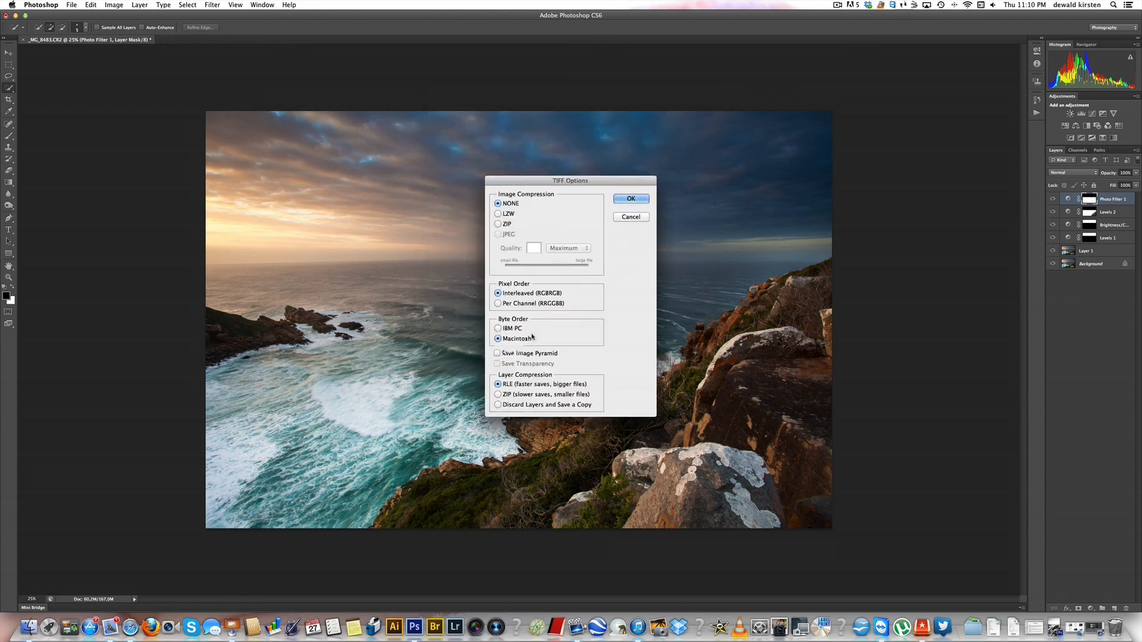
left_click(632, 200)
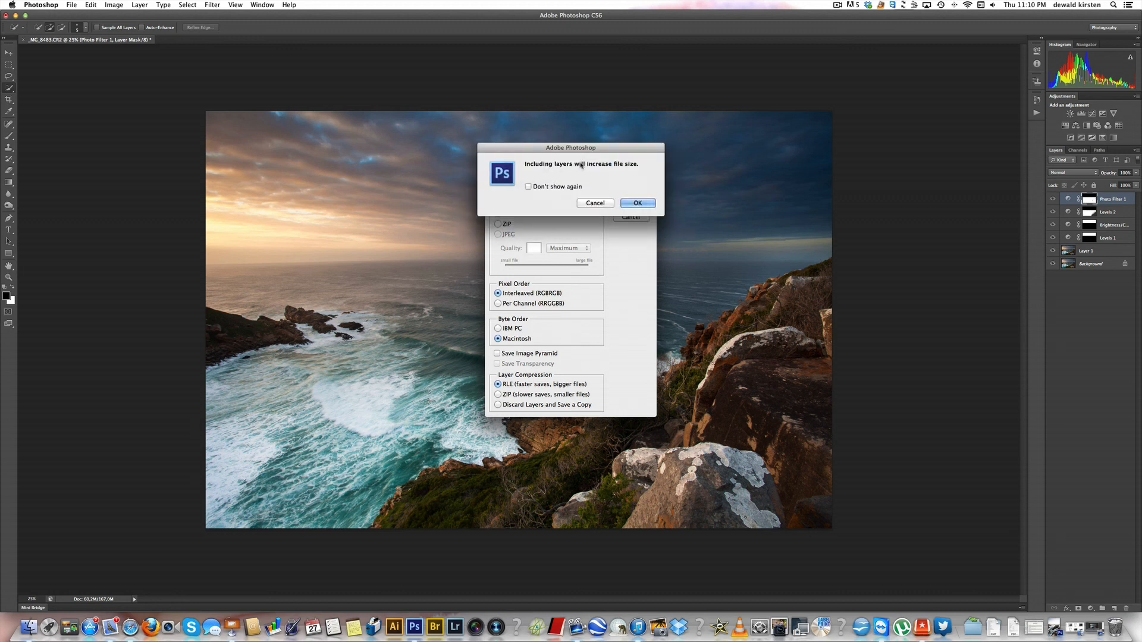
left_click(635, 203)
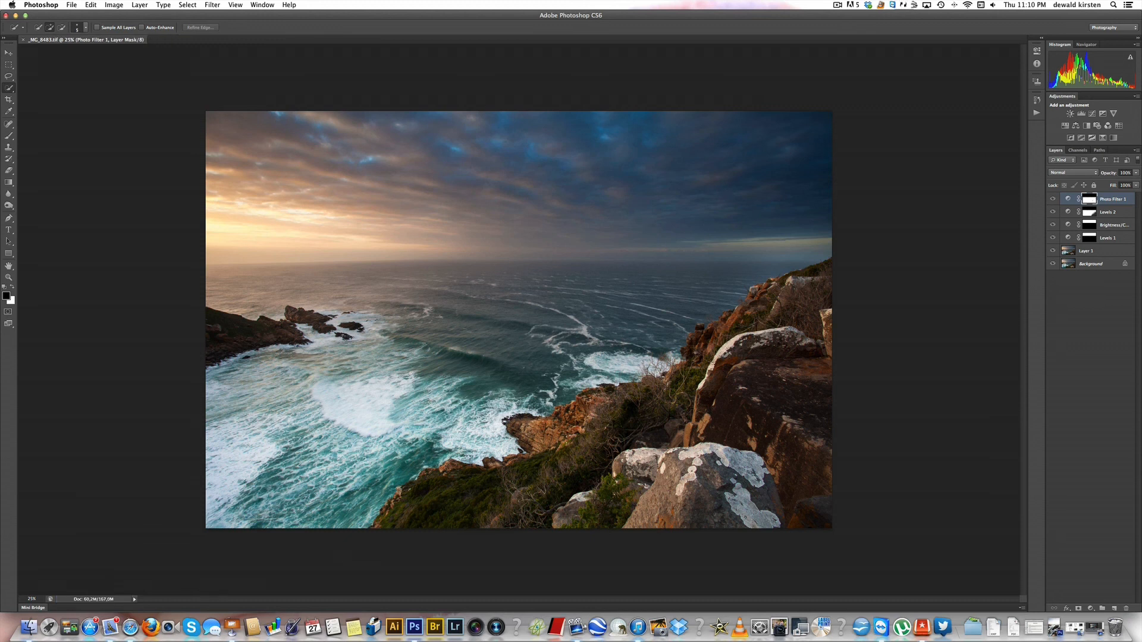
Flatten the image, run the 1000px web sharpening action on it, and enlarge the view of the resized photo.
right_click(1123, 202)
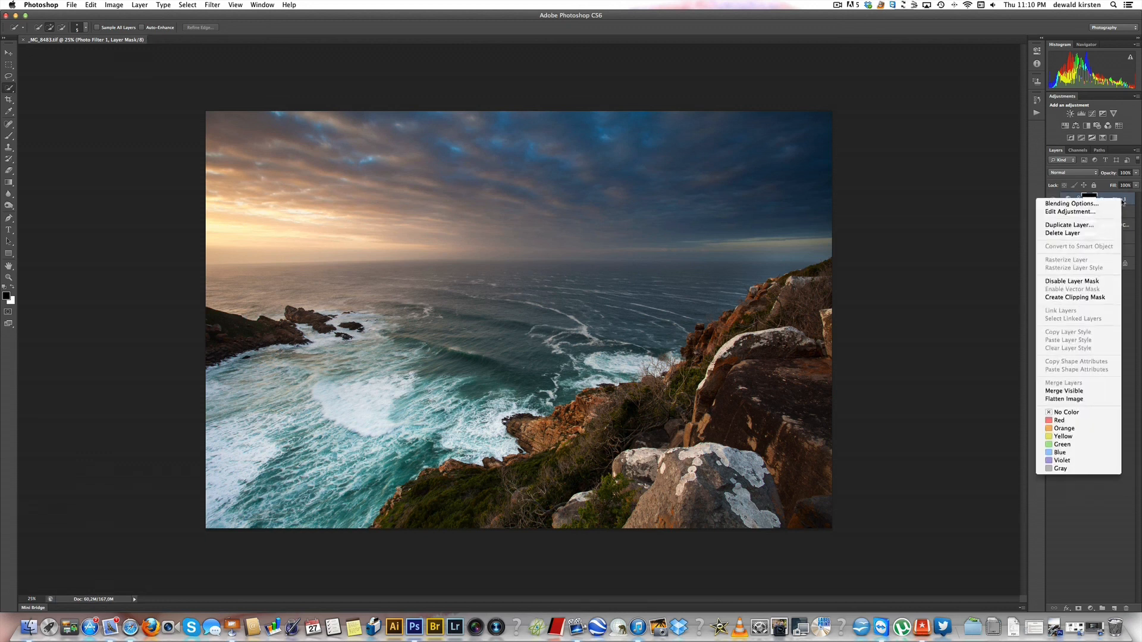
left_click(1067, 398)
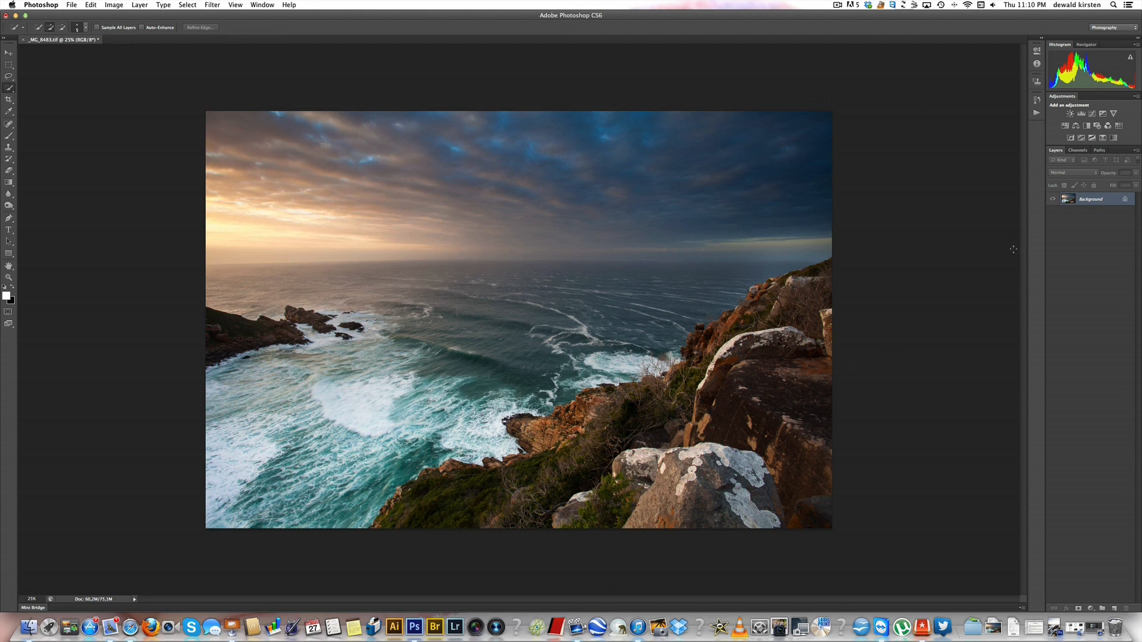
left_click(1036, 114)
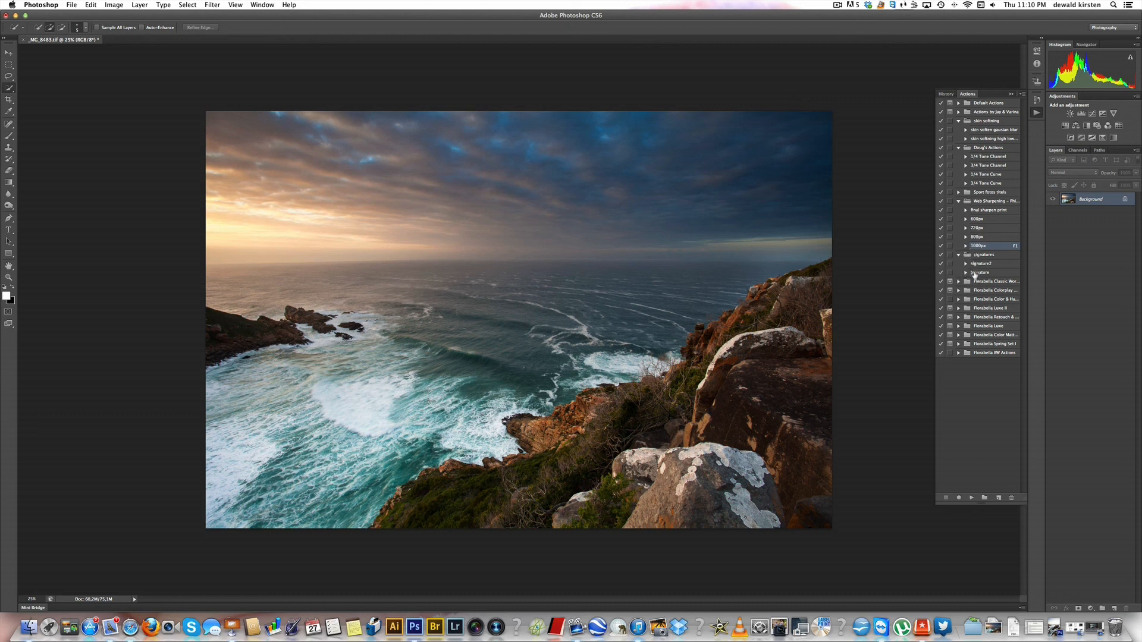
left_click(971, 499)
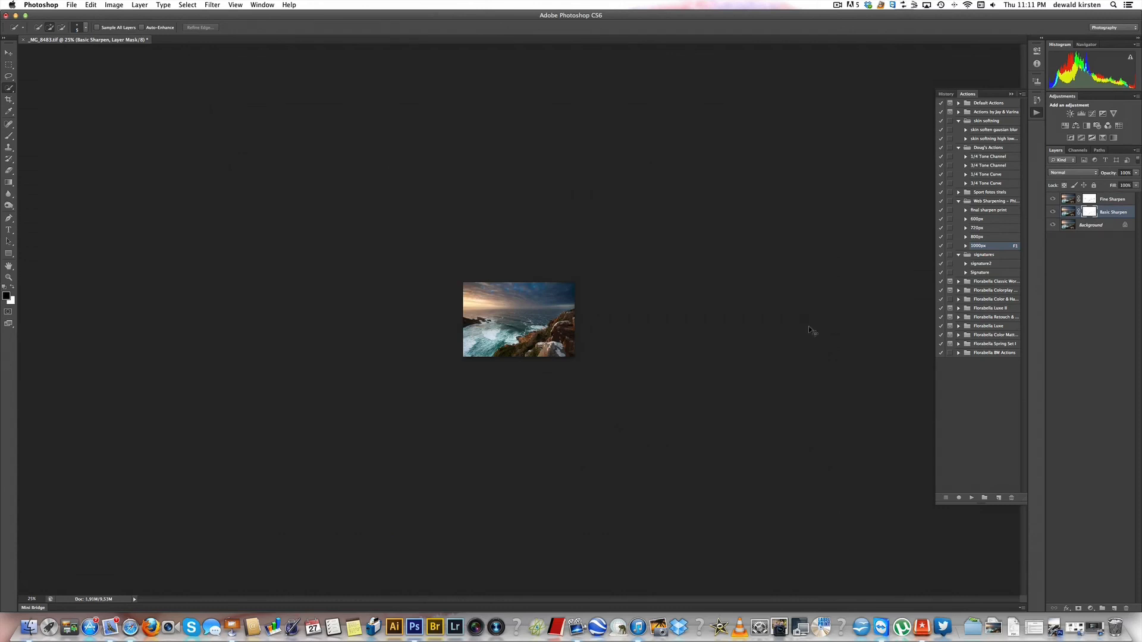
key("super+1")
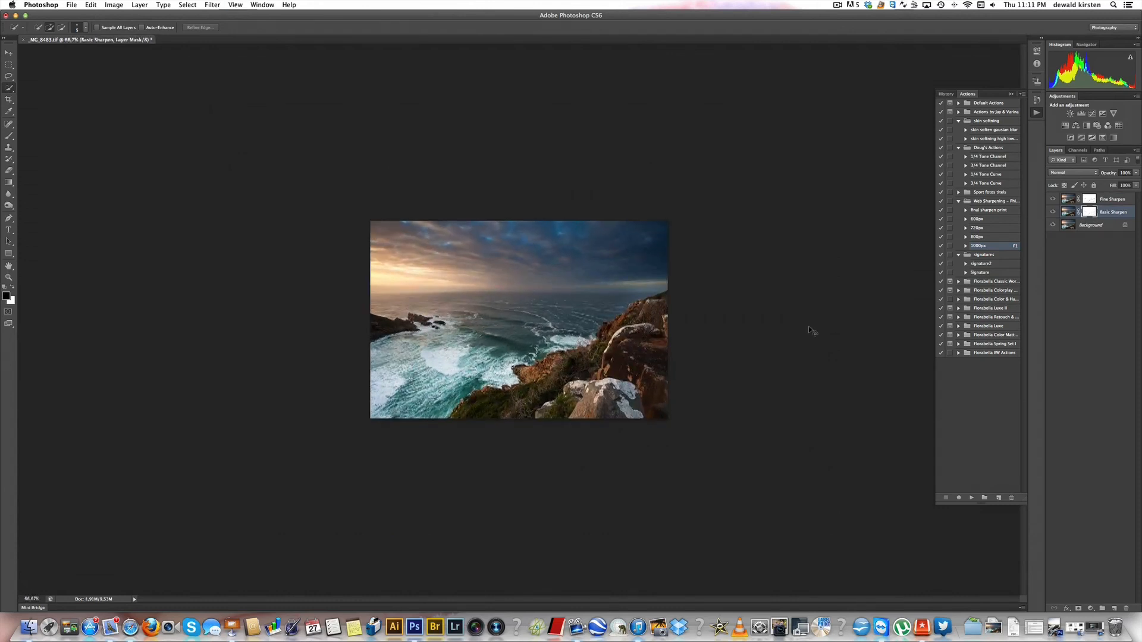
key("super+equal")
key("super+minus")
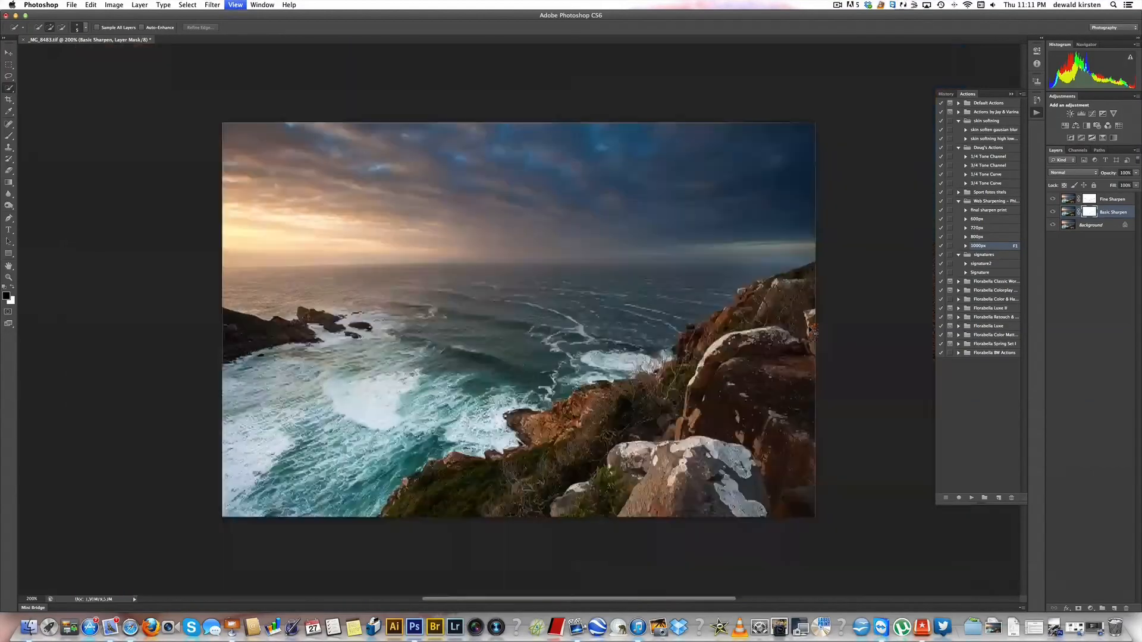